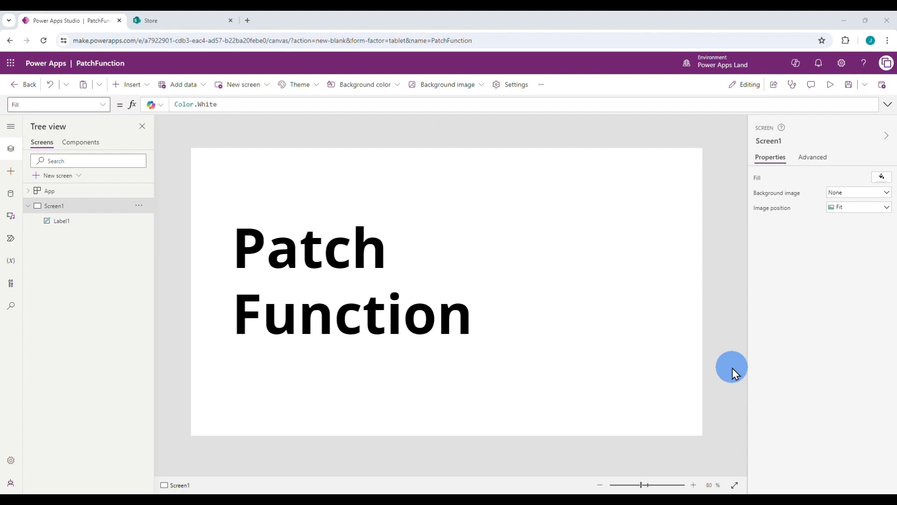
Switch to the SharePoint Customers list and inspect the CustomerID and Name column settings without changing them.
key("ctrl+Tab")
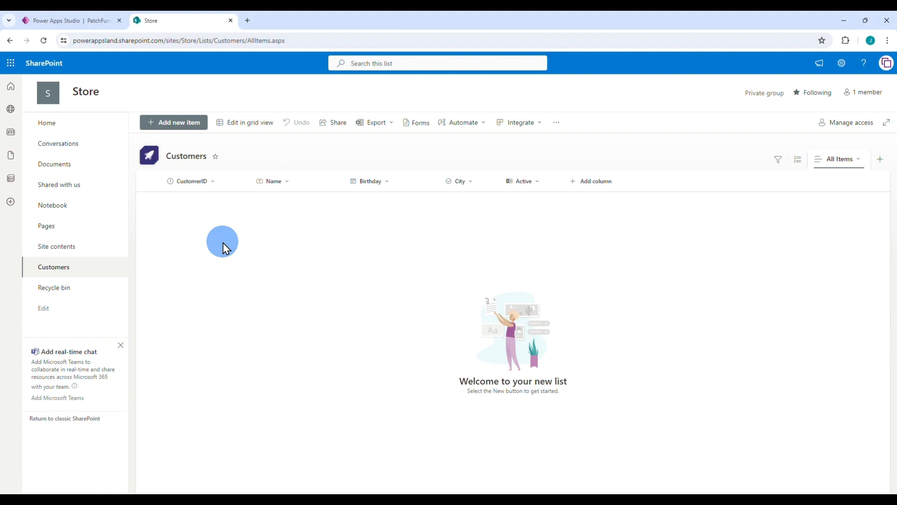
left_click(195, 185)
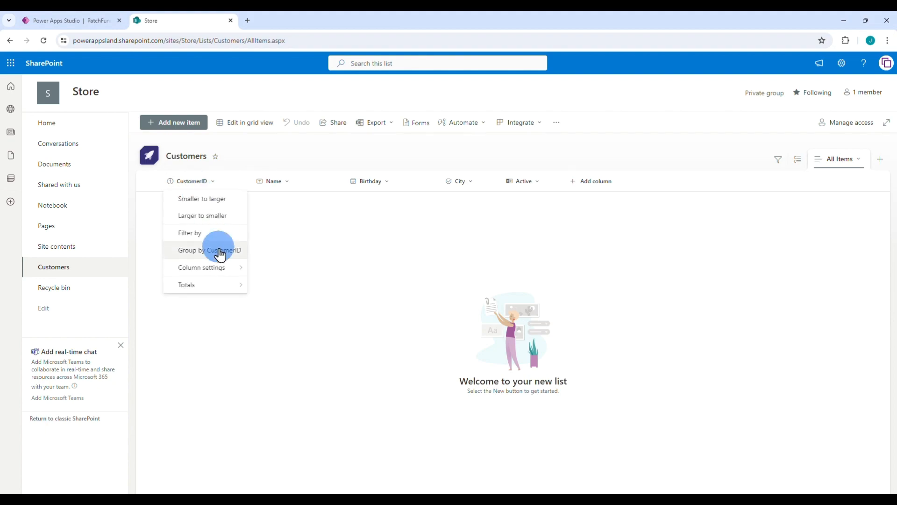
mouse_move(217, 267)
left_click(275, 268)
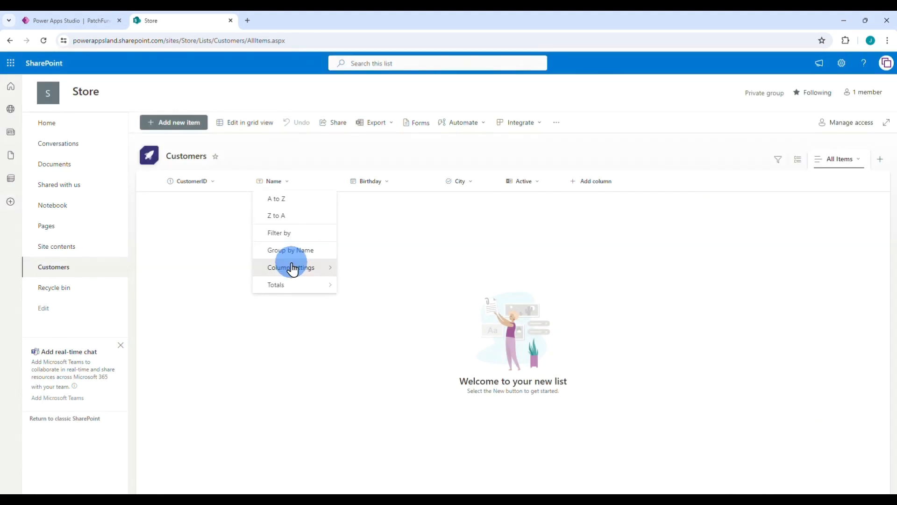
mouse_move(292, 267)
left_click(360, 271)
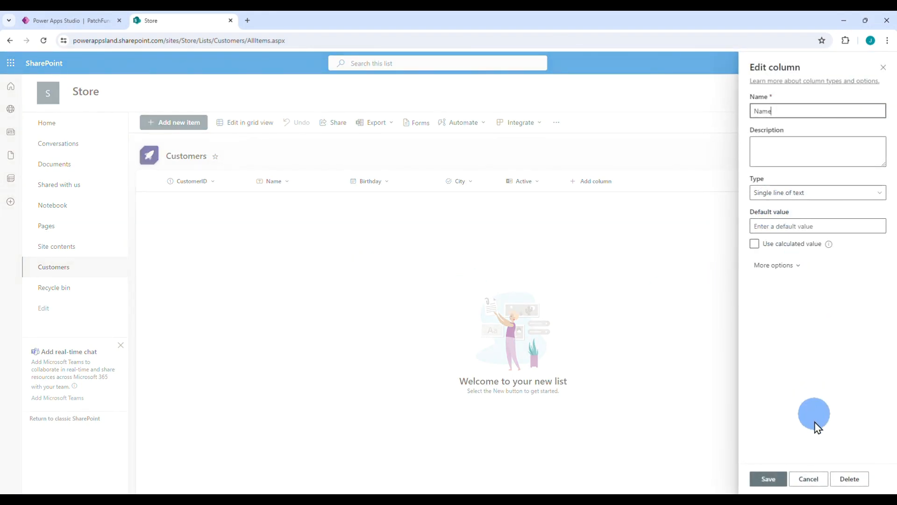
left_click(809, 480)
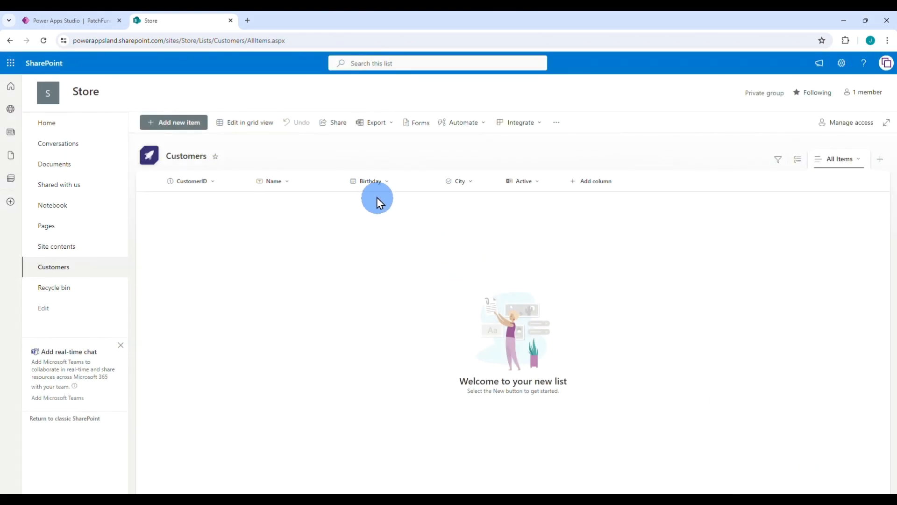
Inspect the types and settings of the Birthday, City and Active columns without changing them.
left_click(372, 183)
mouse_move(391, 267)
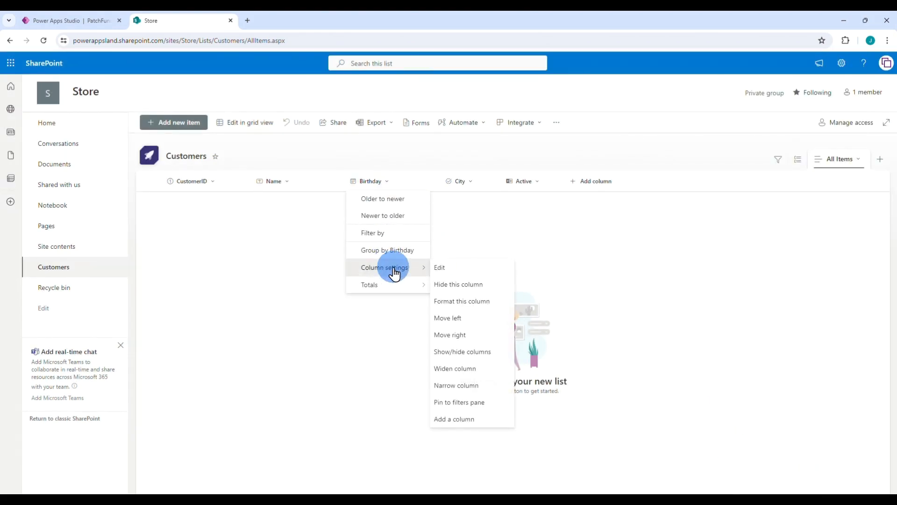
left_click(469, 273)
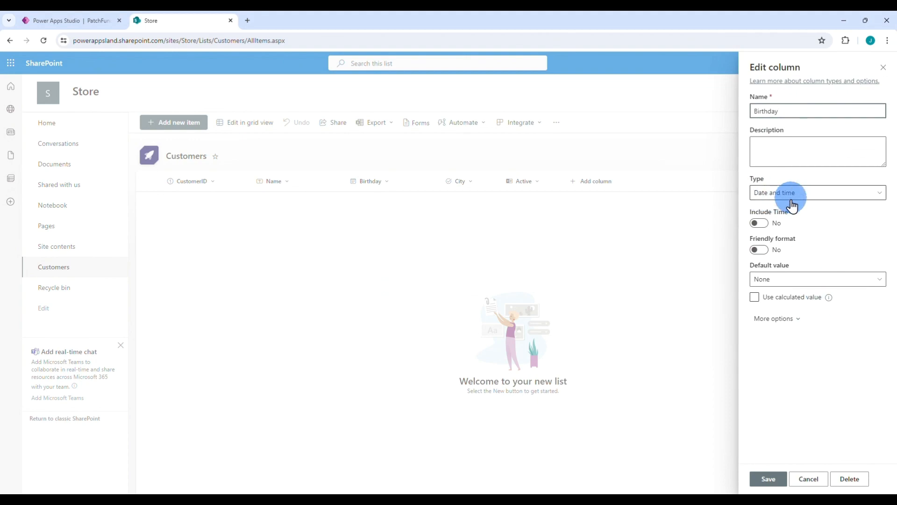
left_click(806, 479)
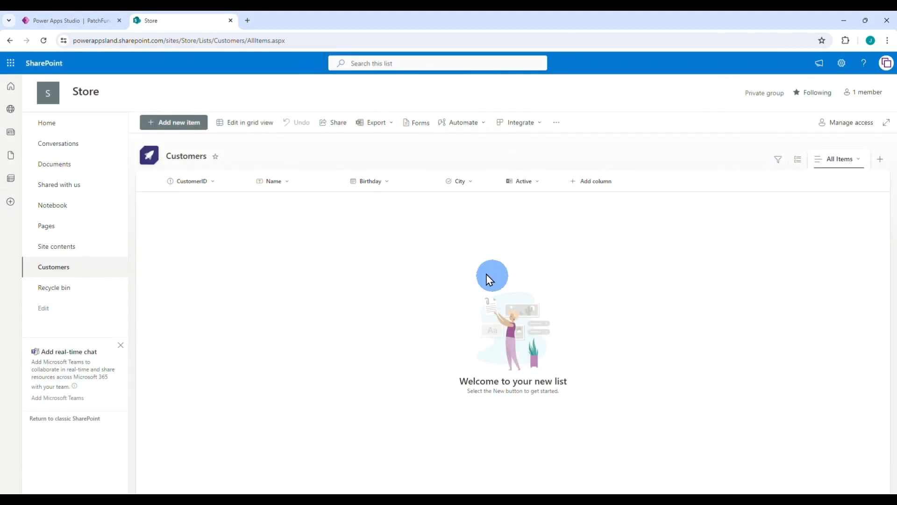
left_click(460, 181)
mouse_move(475, 271)
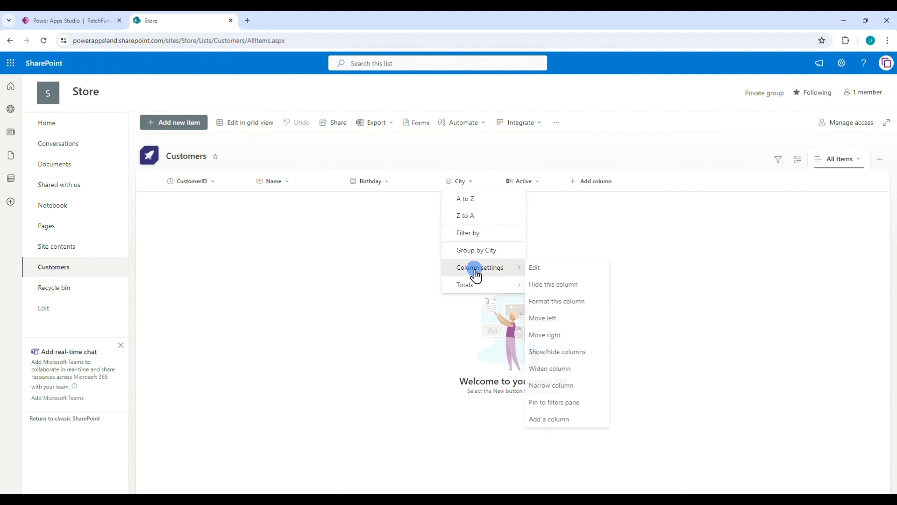
left_click(536, 269)
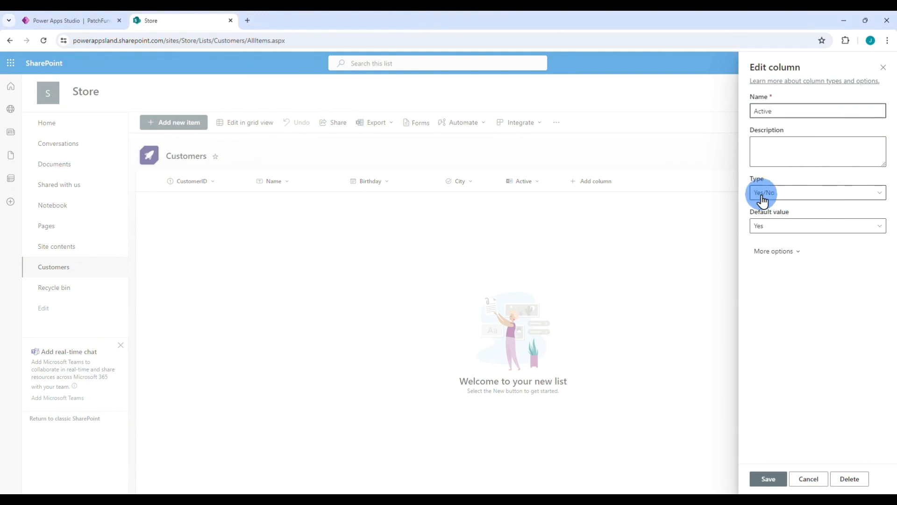
left_click(689, 301)
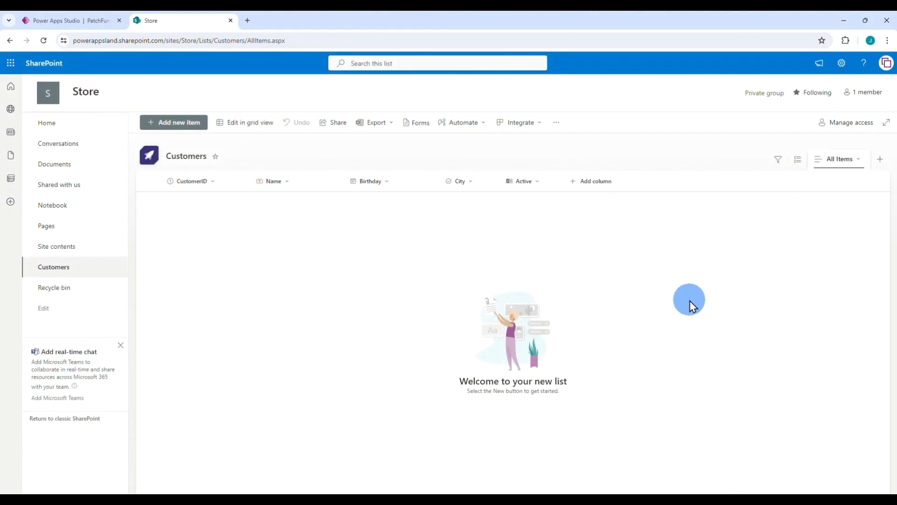
Switch to Power Apps Studio and add a rectangle header 1366 wide and 100 high across the top of Screen1.
left_click(75, 21)
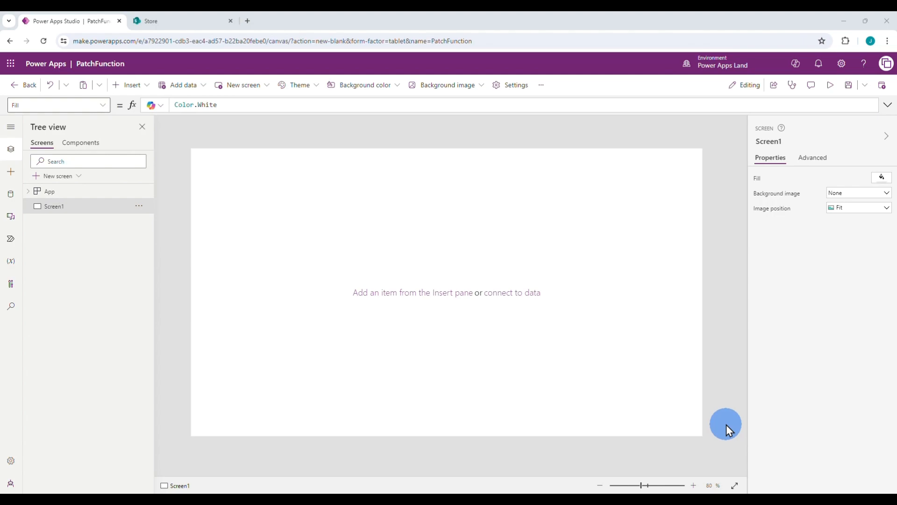
left_click(130, 88)
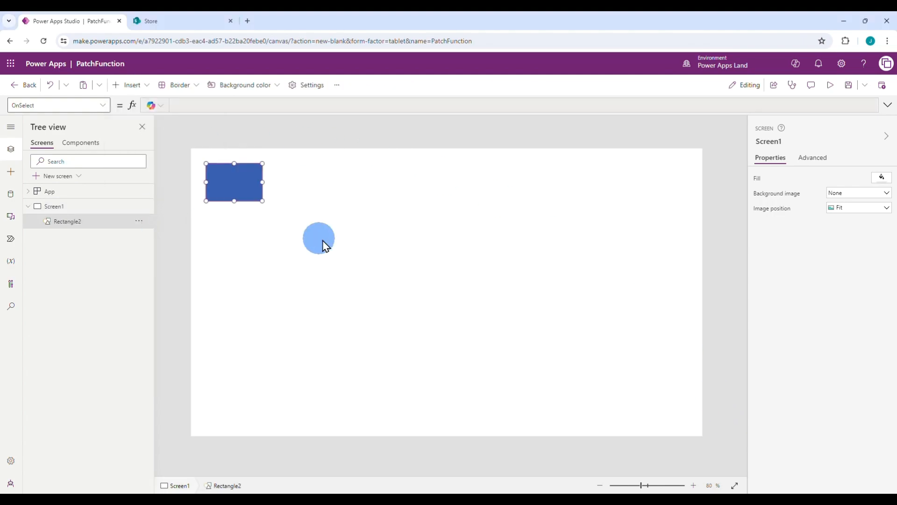
left_click_drag(240, 189, 224, 167)
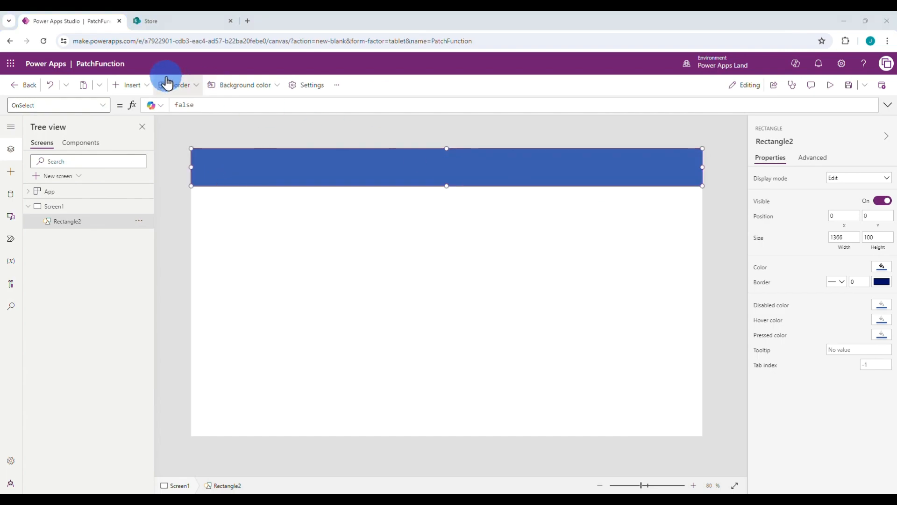
Add a text label on the blue header bar with white text reading "Customers".
left_click(139, 87)
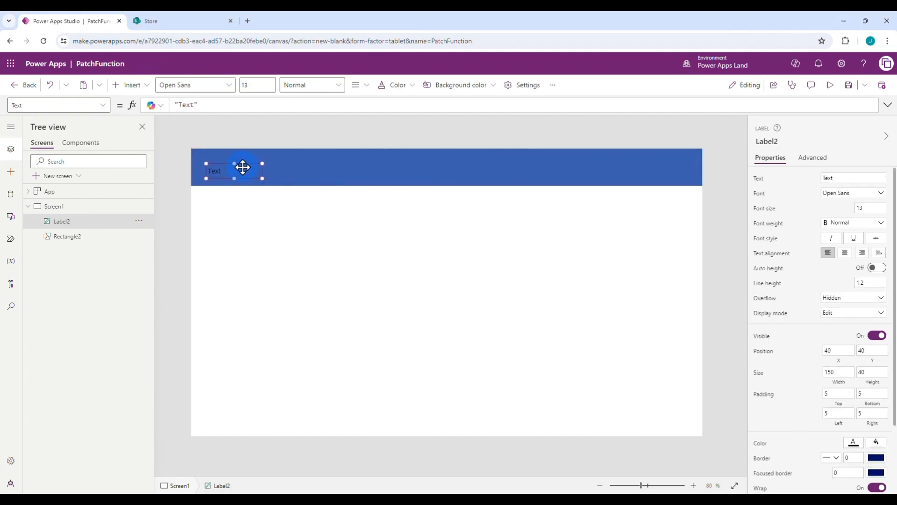
left_click_drag(241, 168, 383, 173)
left_click(853, 442)
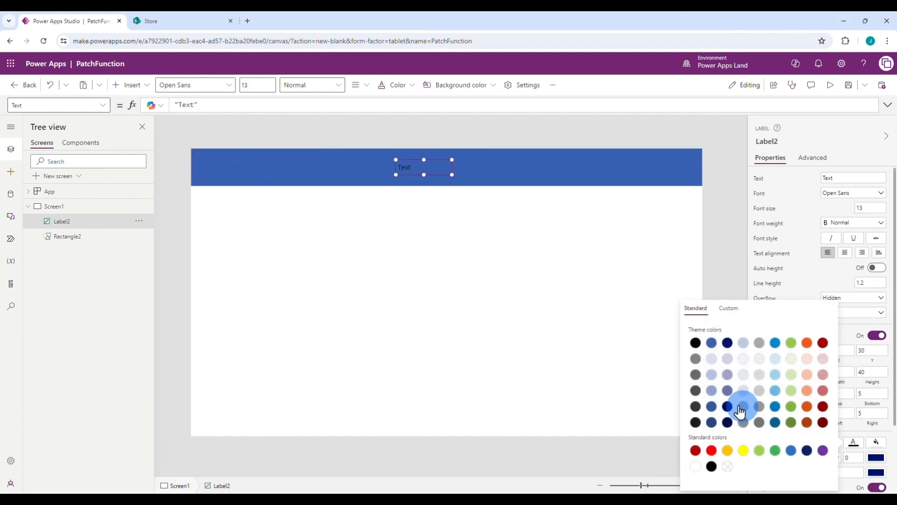
left_click(696, 466)
left_click(892, 208)
type("C")
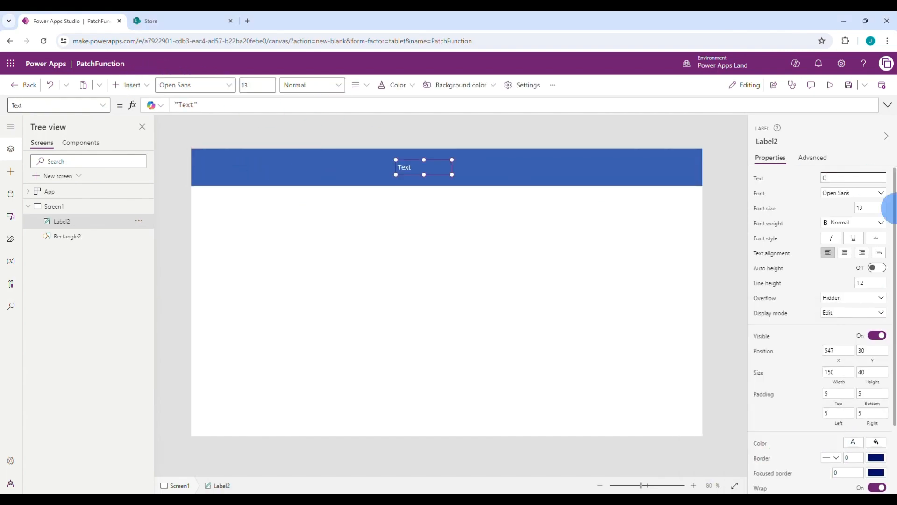
type("ustomers")
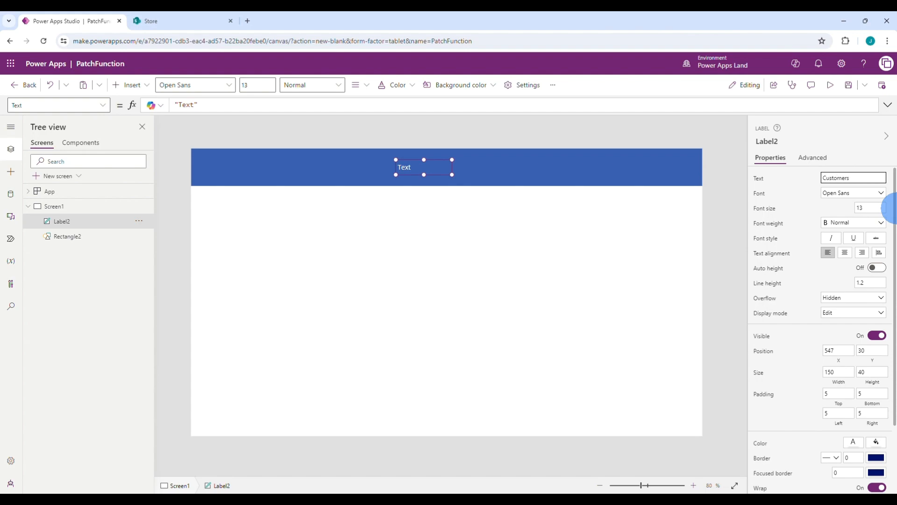
Format the header label with font size 40, bold weight and centre alignment, and enlarge it to 434 by 70.
left_click(877, 208)
type("4")
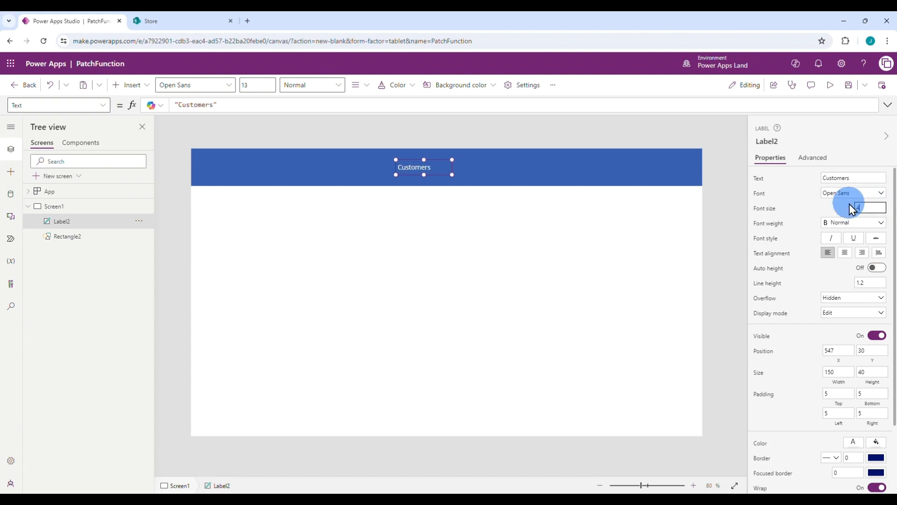
type("0")
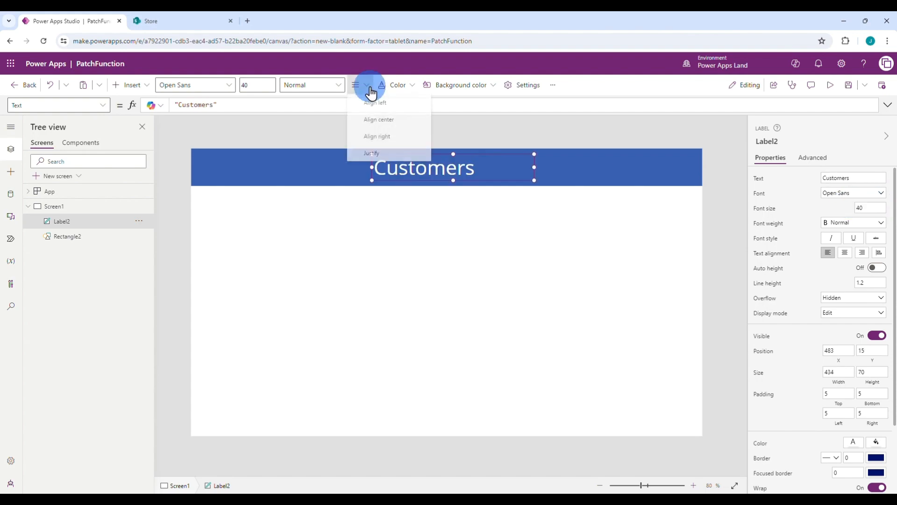
left_click(377, 117)
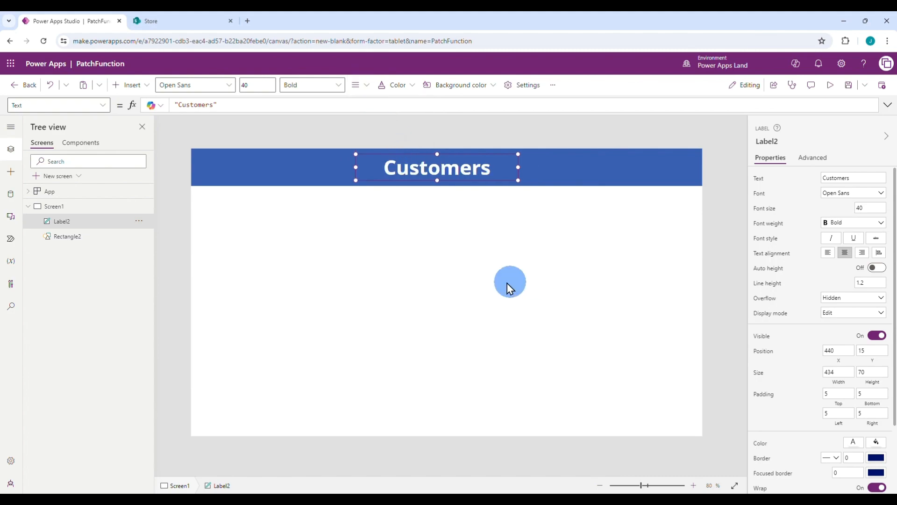
Insert a vertical gallery on Screen1 below the header, about 640 wide and 575 high.
left_click(458, 279)
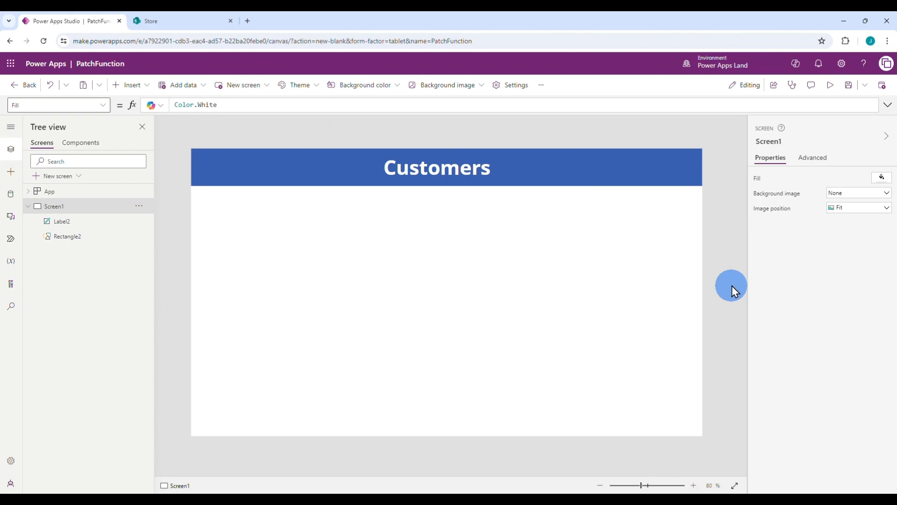
left_click(132, 86)
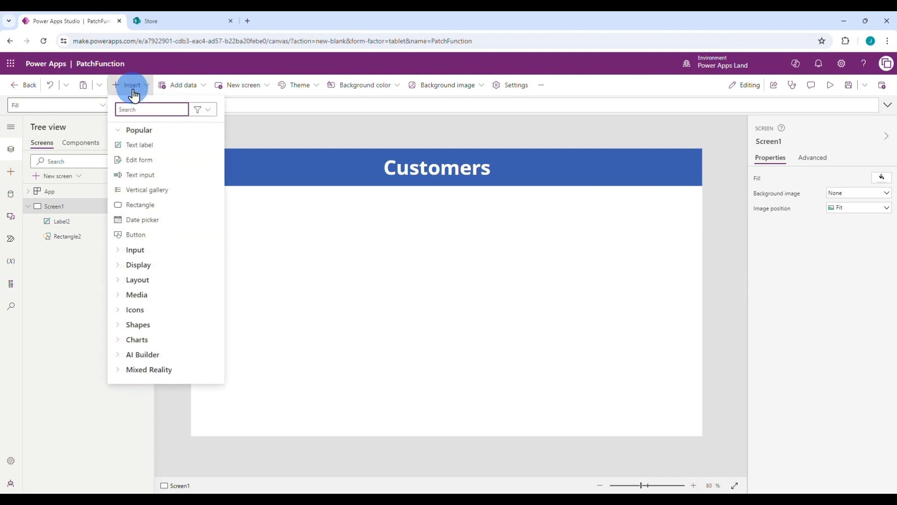
left_click(156, 188)
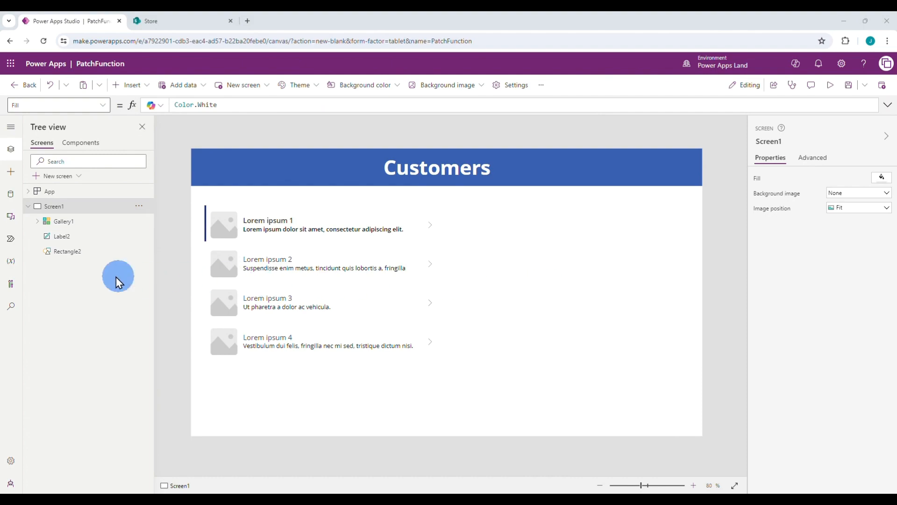
Connect the app to the Customers list of the SharePoint Store site as a data source.
left_click(10, 195)
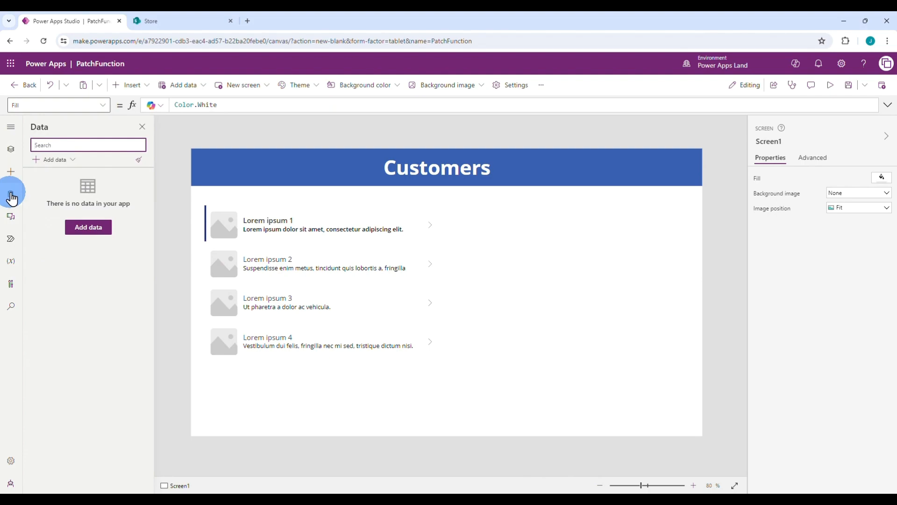
left_click(54, 159)
type("share")
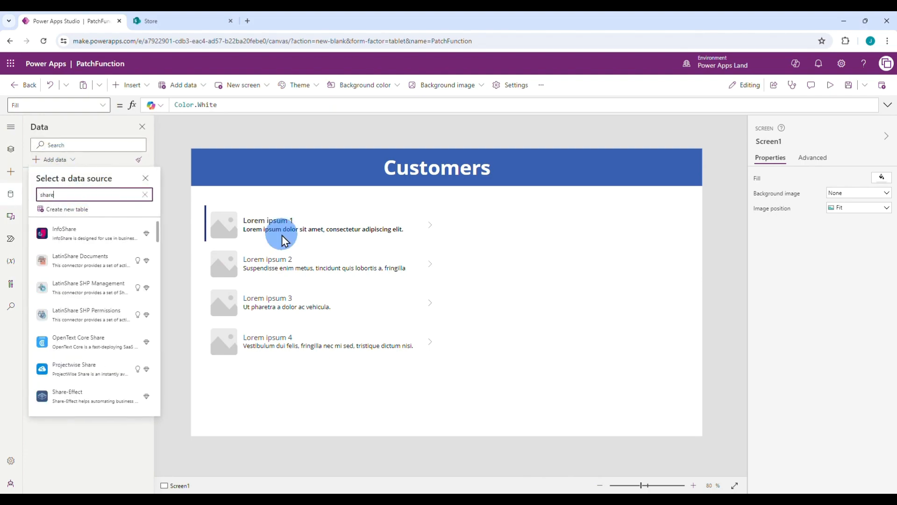
type("point")
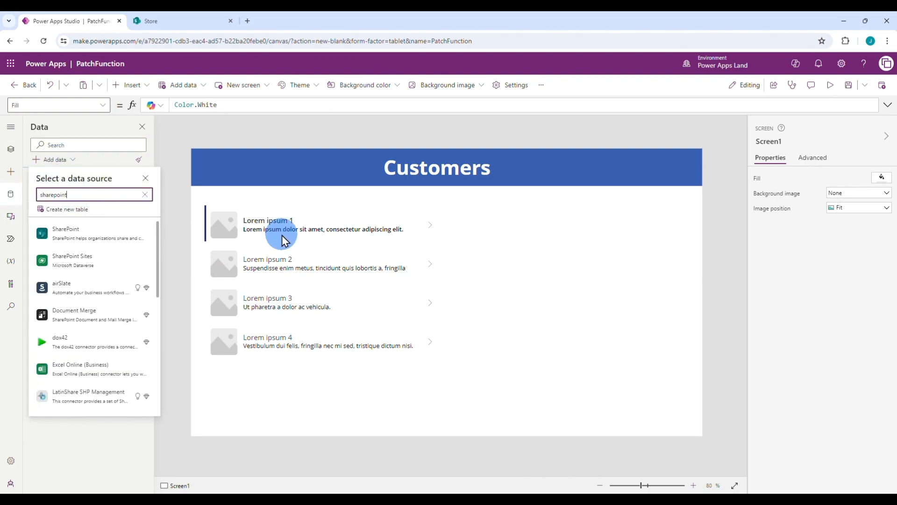
left_click(80, 234)
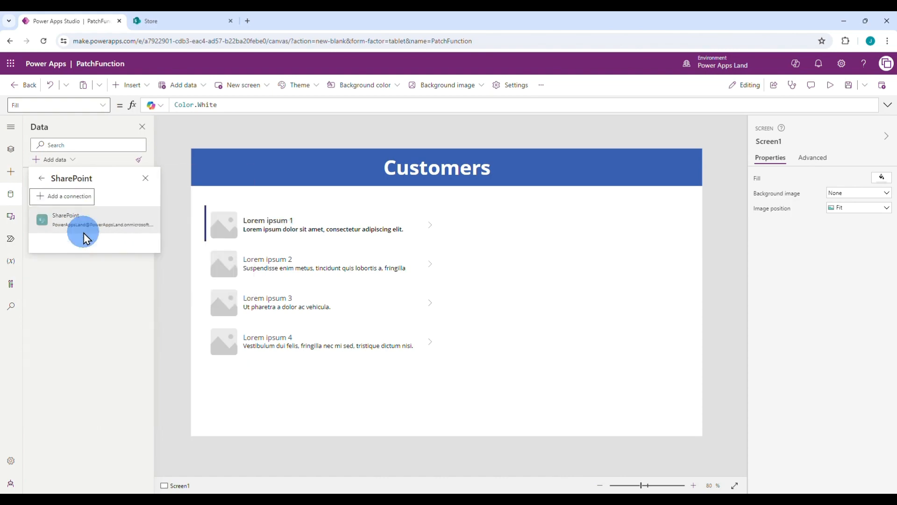
left_click(105, 224)
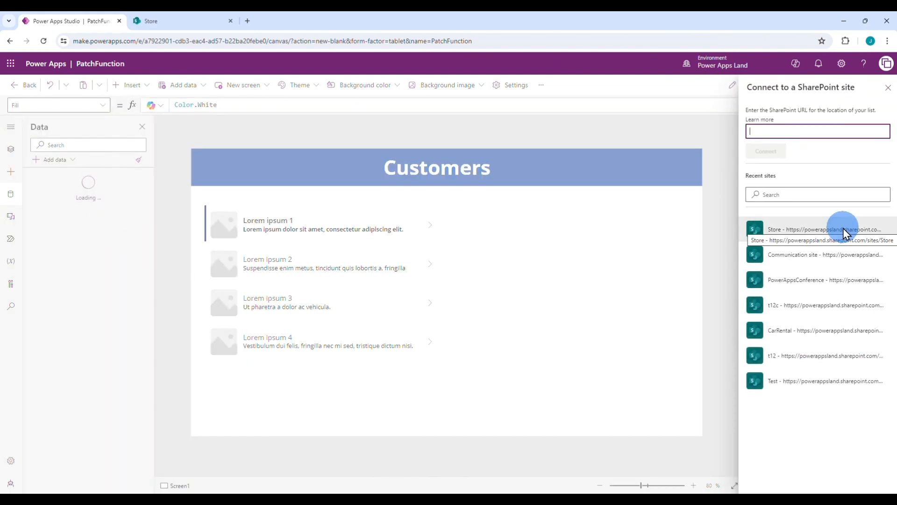
left_click(843, 228)
left_click(753, 134)
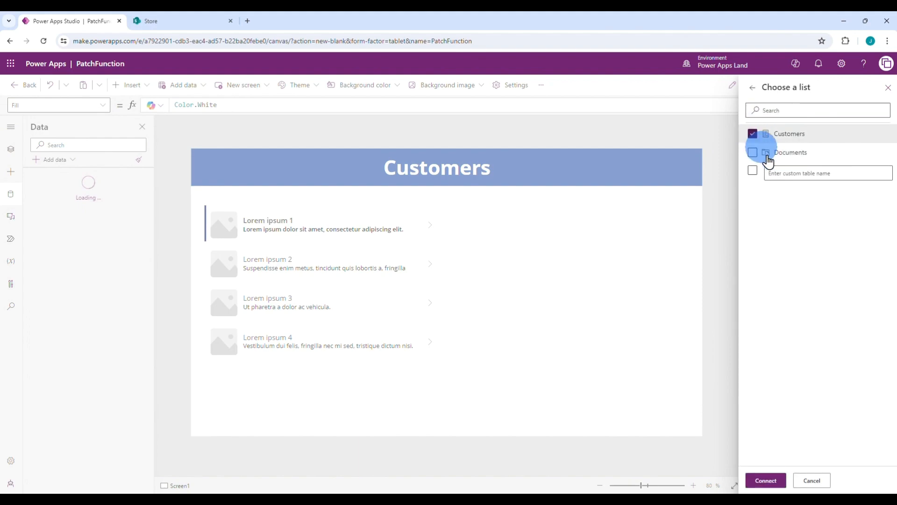
left_click(767, 481)
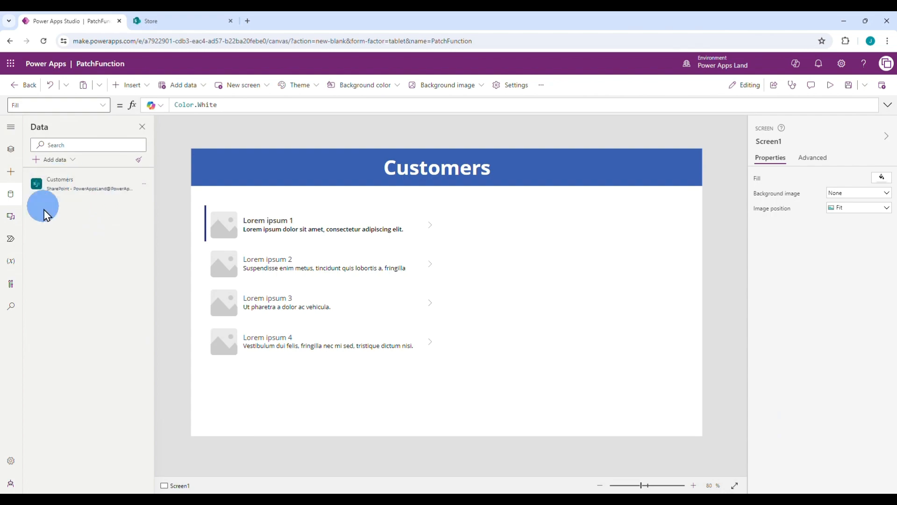
mouse_move(66, 200)
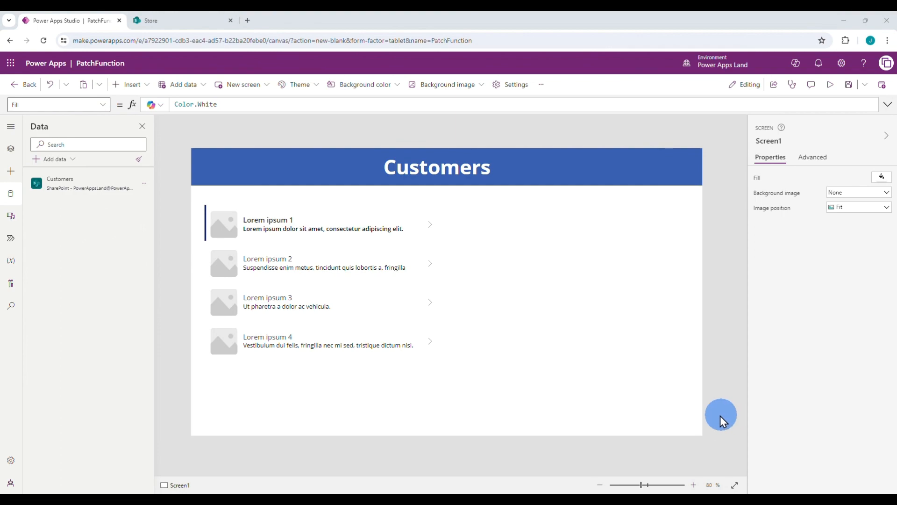
Set the gallery's data source to the Customers list.
left_click(346, 253)
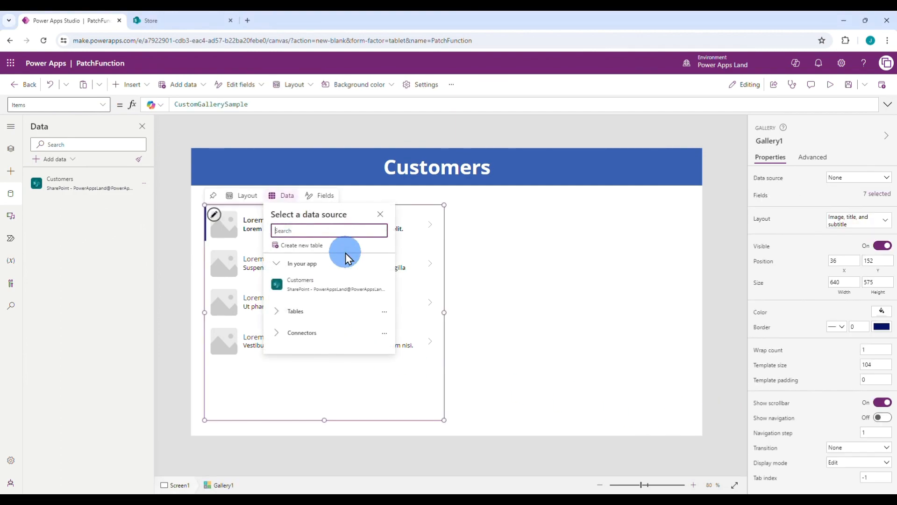
mouse_move(332, 293)
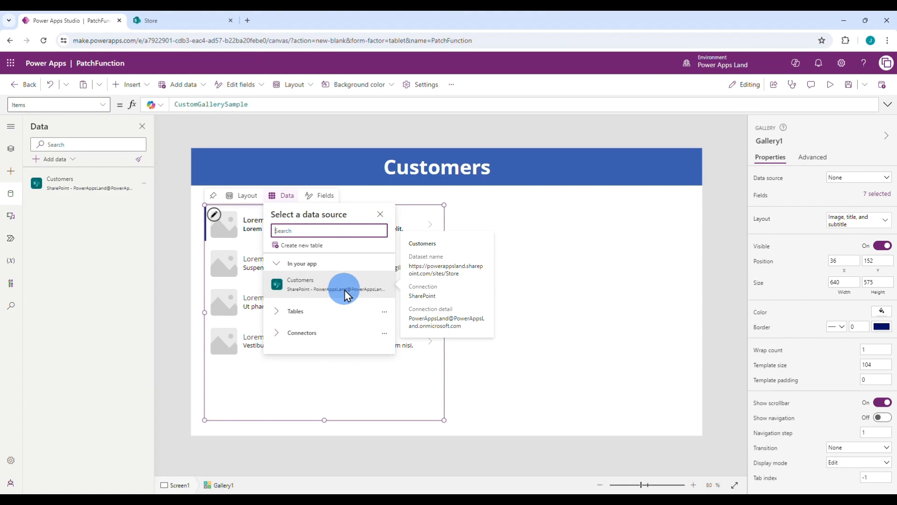
left_click(344, 290)
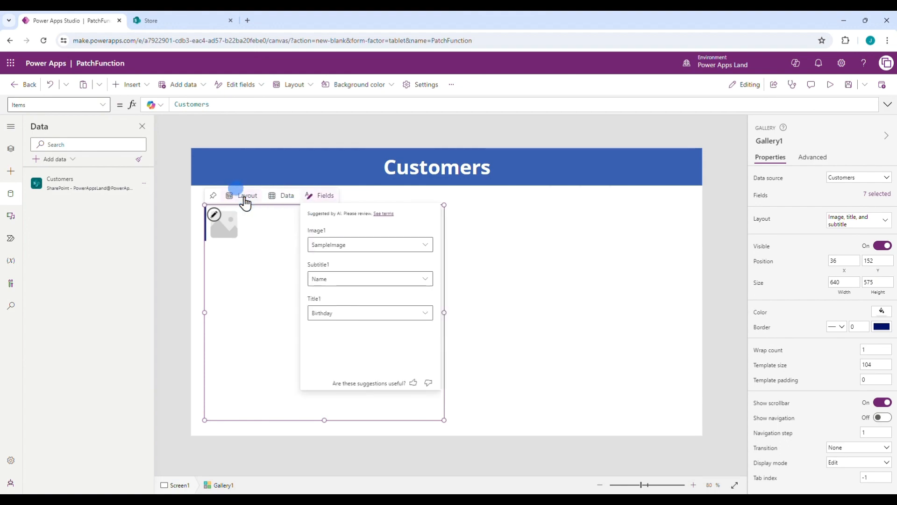
Switch the gallery to the Title and subtitle layout and narrow it to about 426 wide.
left_click(242, 199)
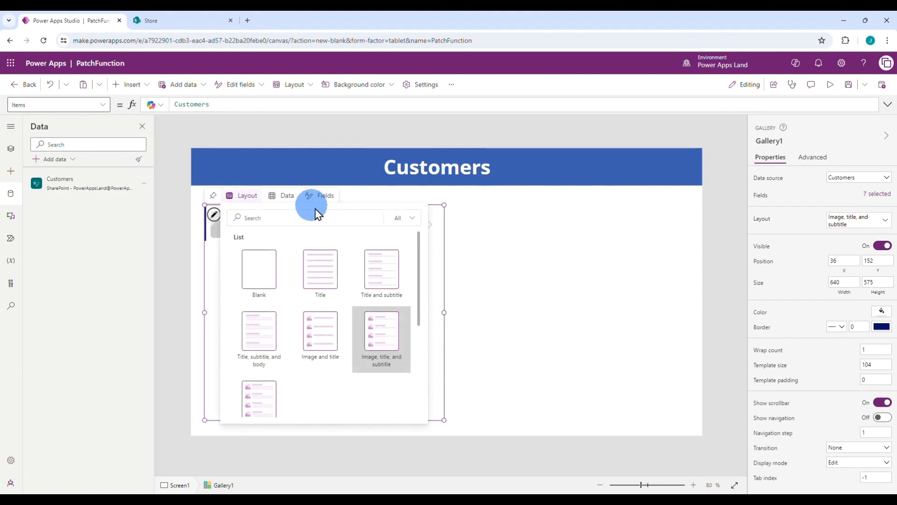
left_click(388, 279)
left_click_drag(407, 307, 365, 304)
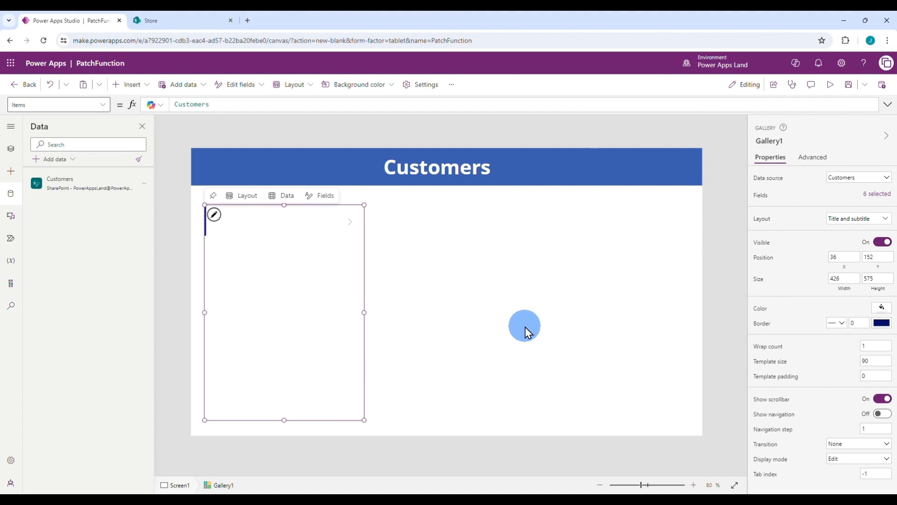
Insert a text label to the right of the gallery, at about X 608, Y 170.
left_click(130, 84)
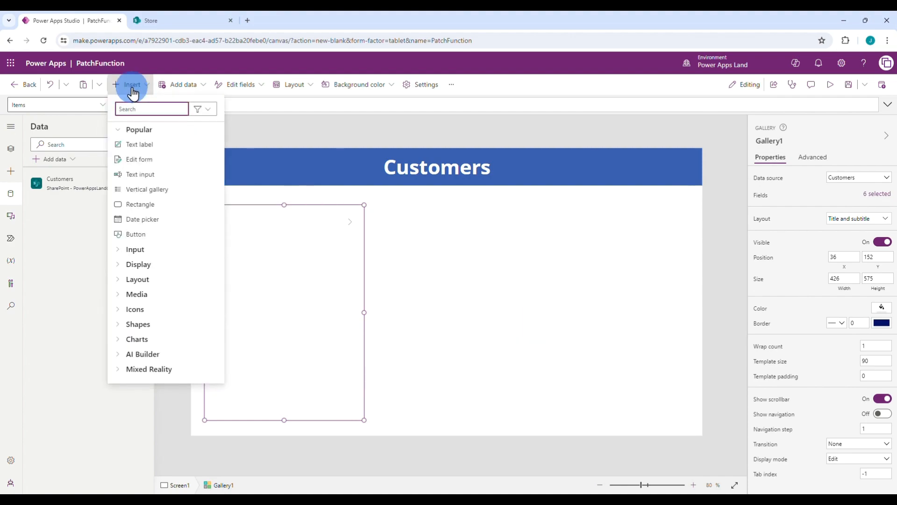
left_click(151, 146)
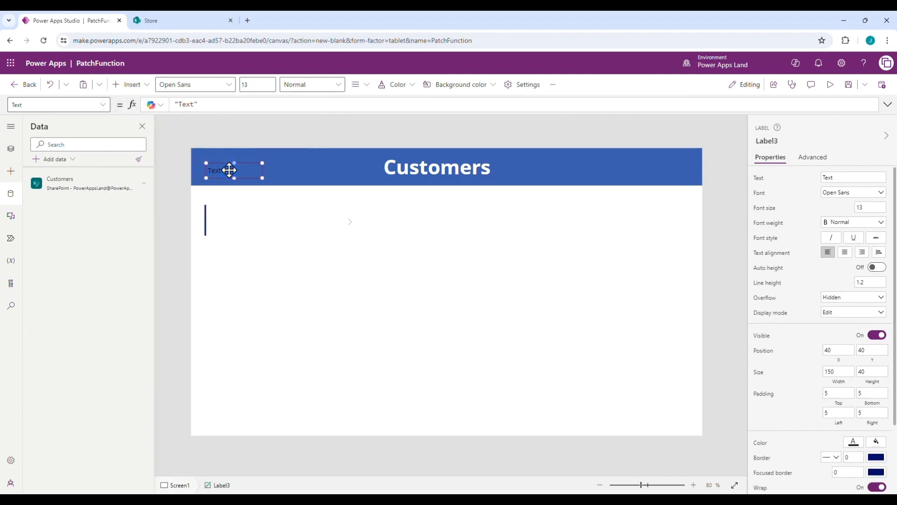
left_click_drag(229, 170, 444, 218)
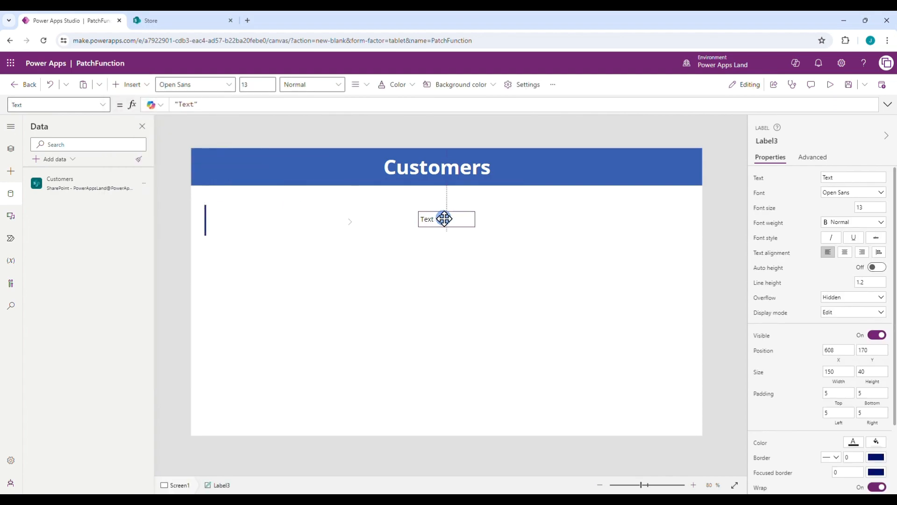
Insert a text input with an empty default directly below the new label, and set the label's text to CustomerId.
left_click(126, 85)
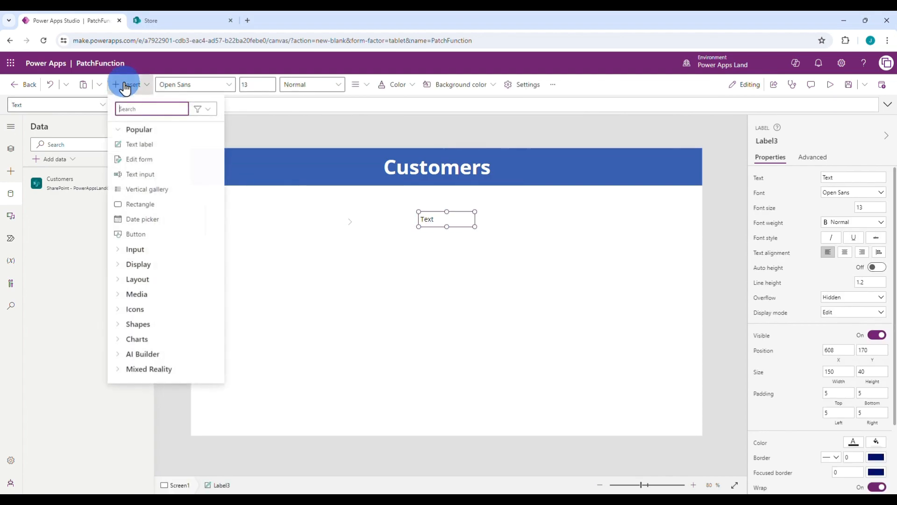
left_click(142, 180)
left_click_drag(279, 172, 480, 268)
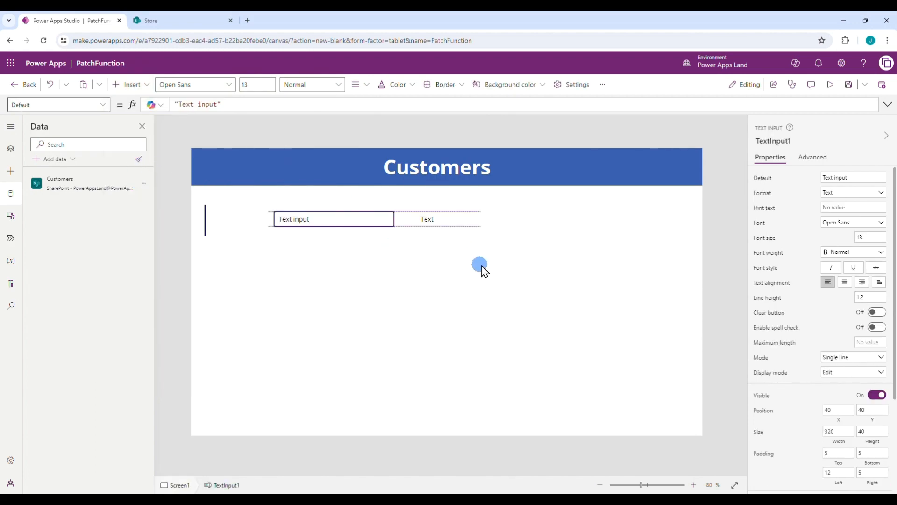
type("Customer")
type("Id")
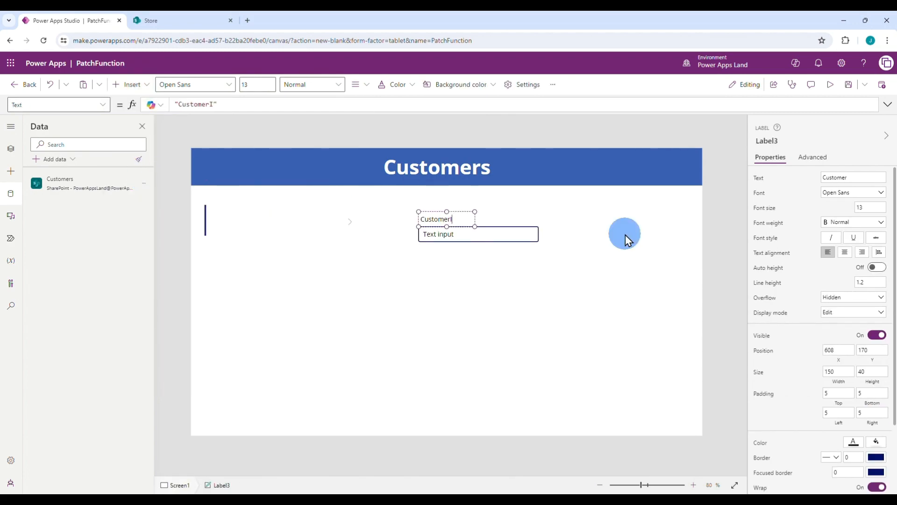
key("BackSpace")
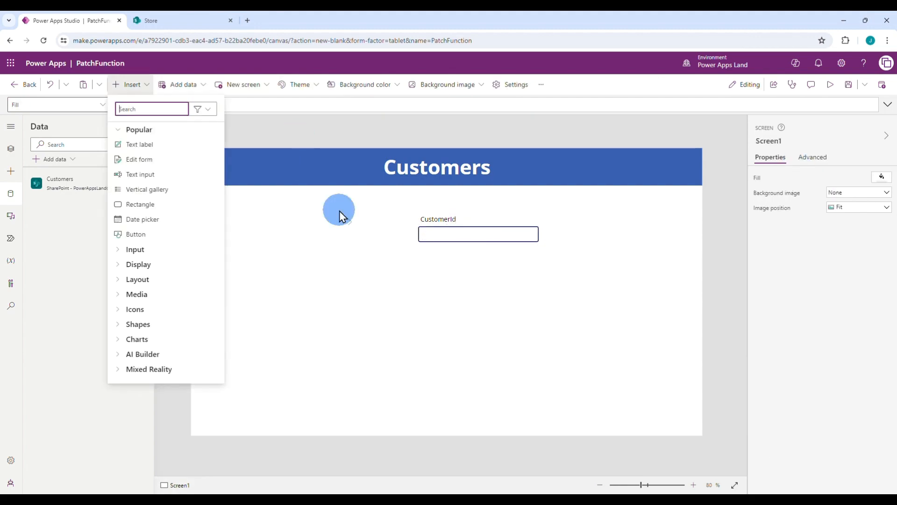
Insert a date picker below the Birthday label and replace the text input under City with a drop down.
left_click(133, 84)
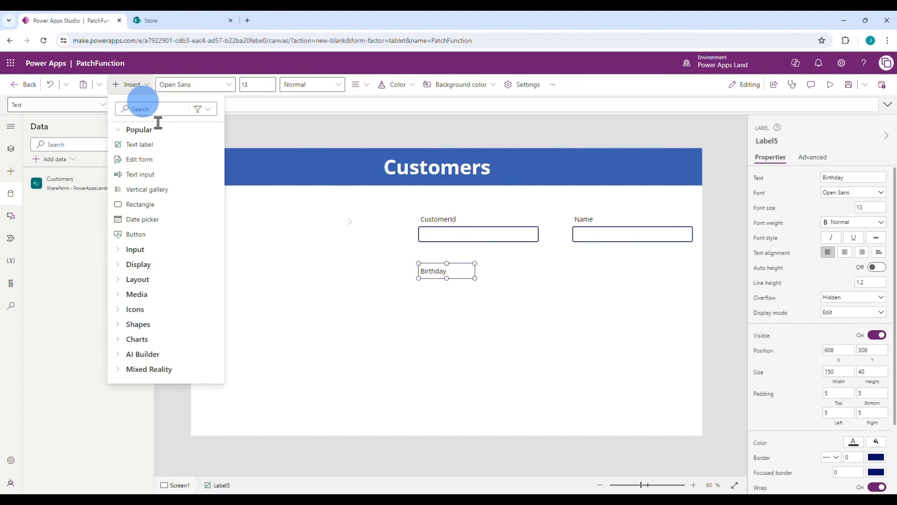
left_click(151, 228)
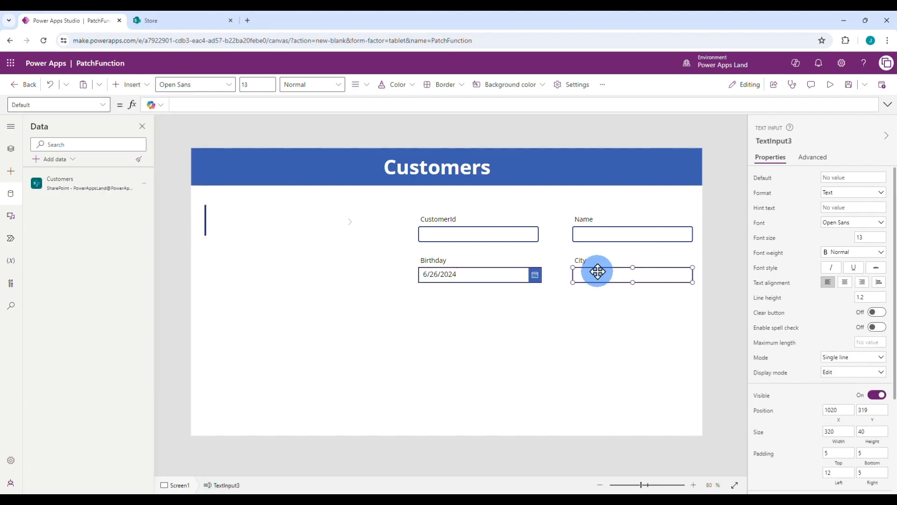
key("Delete")
left_click(131, 84)
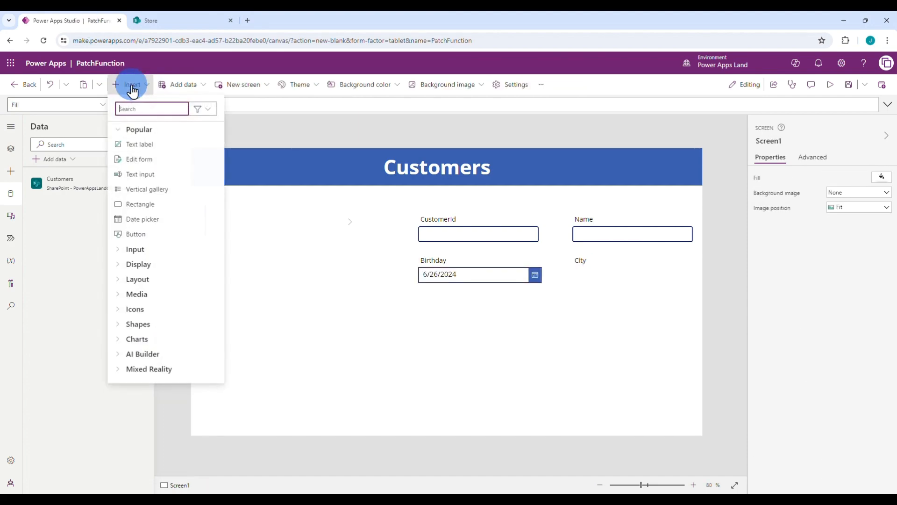
left_click(135, 249)
left_click(157, 310)
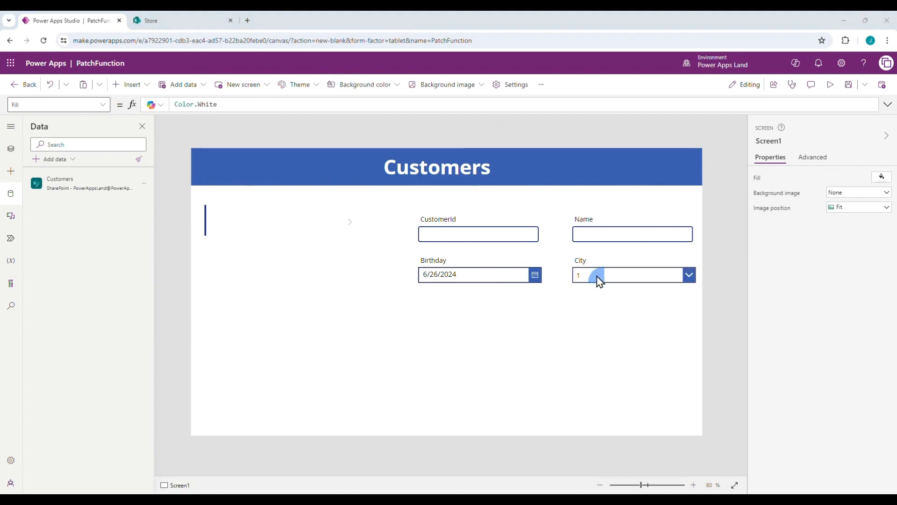
Set the City drop down's Items to a list of "Chicago", "New York" and "Austin".
left_click(599, 281)
left_click(255, 102)
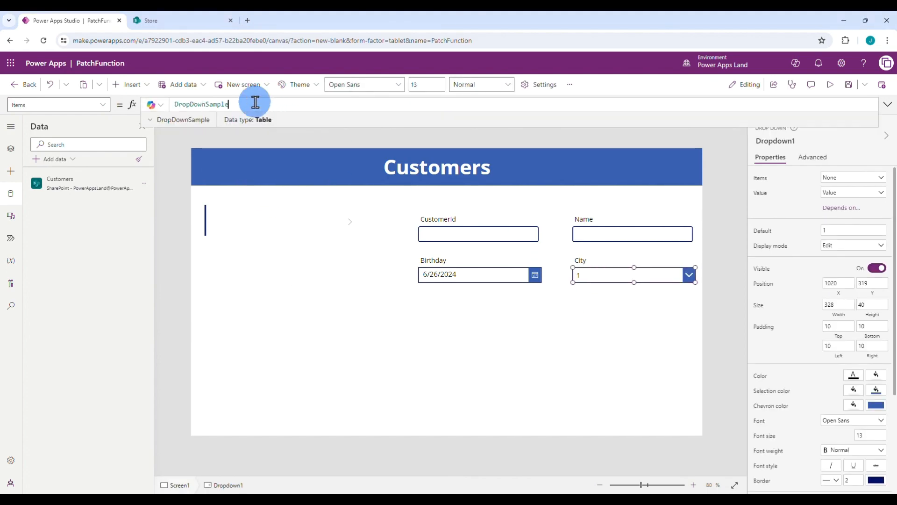
key("ctrl+a")
type("Dr")
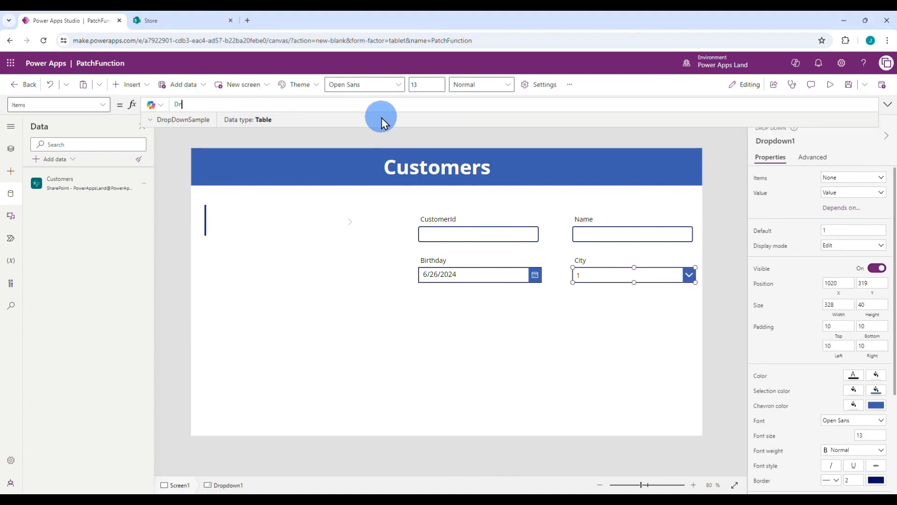
key("BackSpace")
key("BackSpace")
type("[")
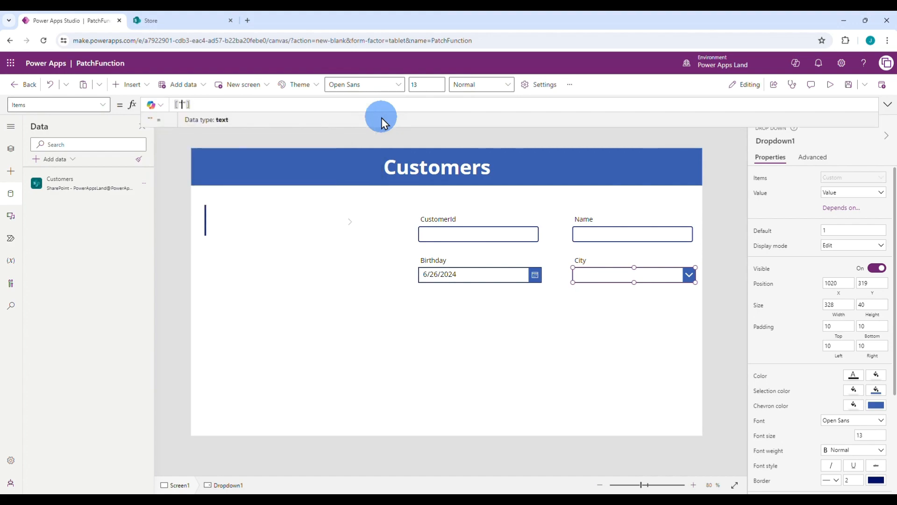
type("\"Chica")
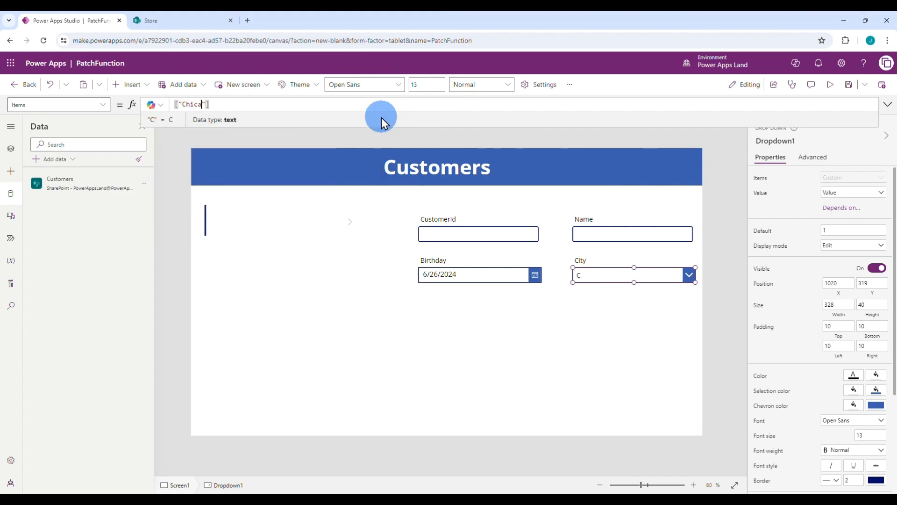
type("go\", \"New York\", \"Austiuon")
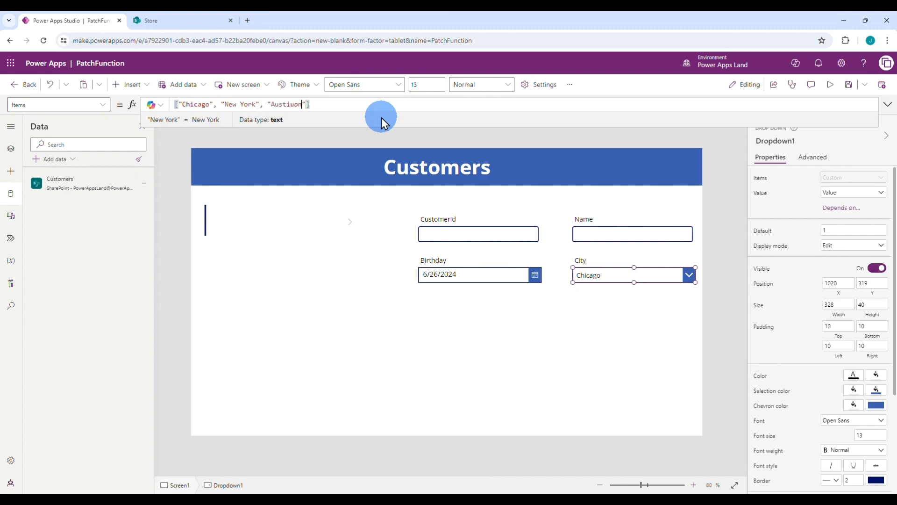
key("BackSpace")
key("BackSpace")
key("BackSpace")
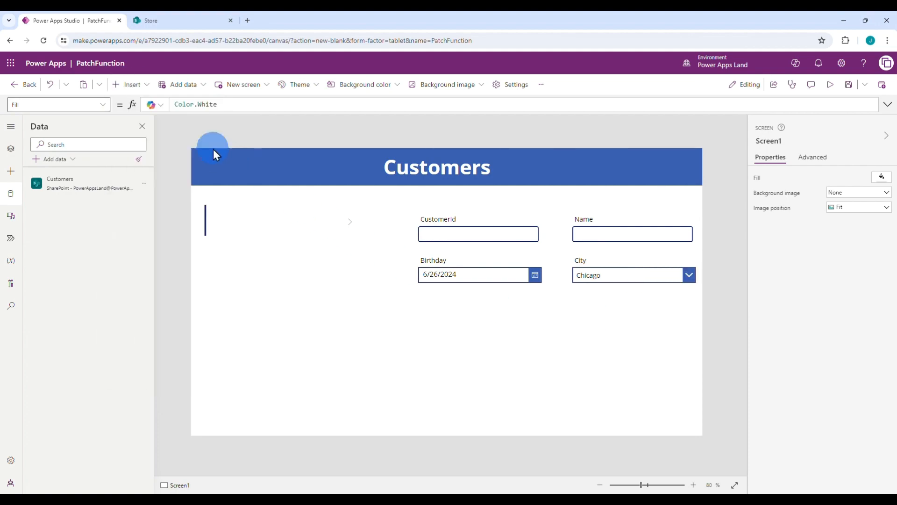
Insert a toggle below the City drop down at about X 1248, Y 406, and set its default to On.
left_click(133, 86)
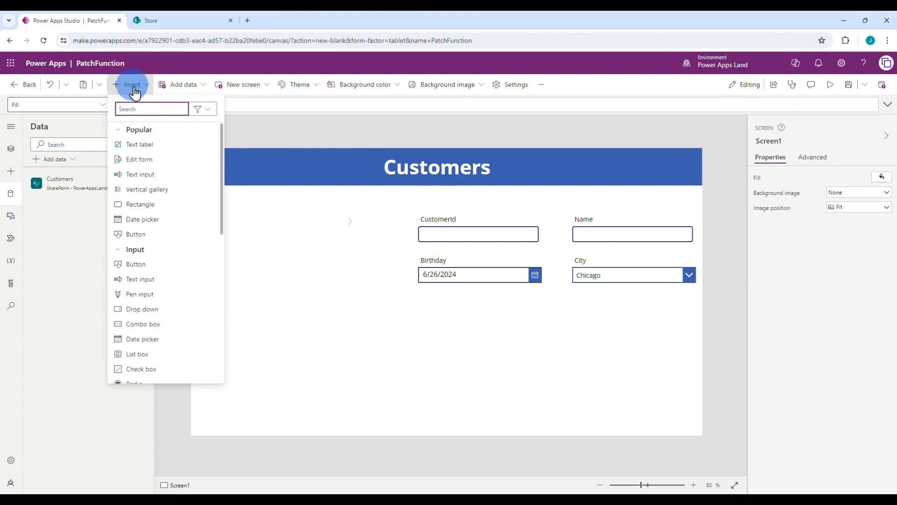
left_click(152, 107)
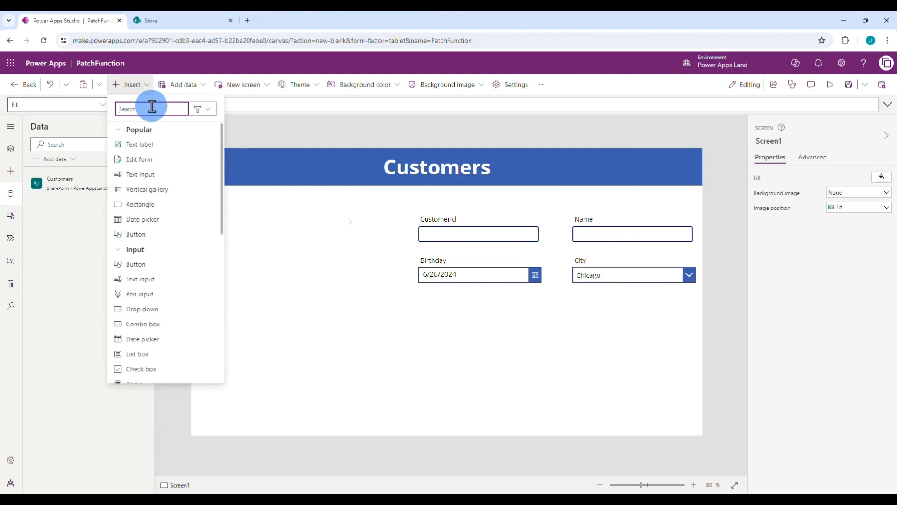
type("toggle")
left_click(140, 145)
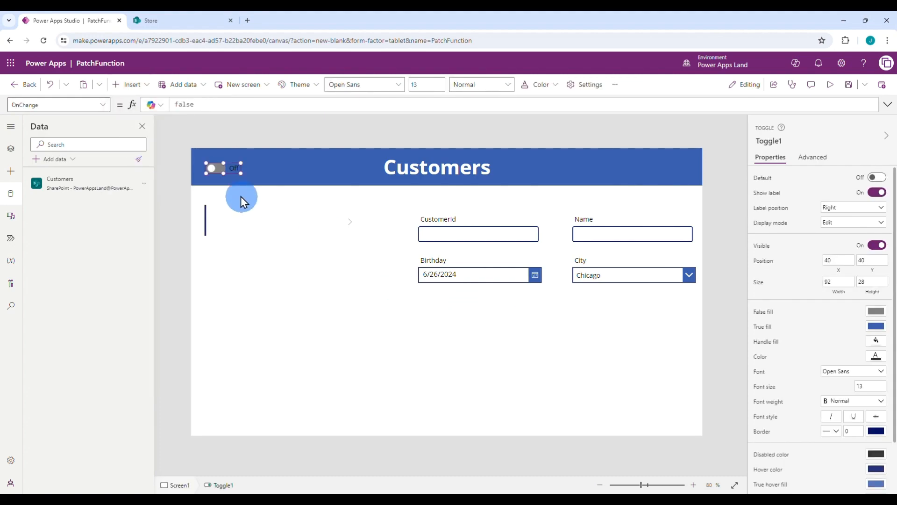
left_click_drag(224, 168, 668, 287)
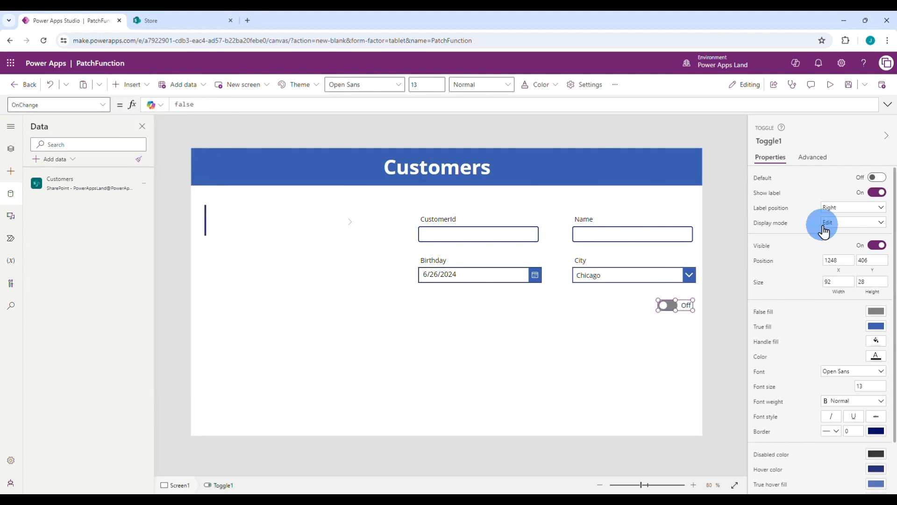
left_click(876, 178)
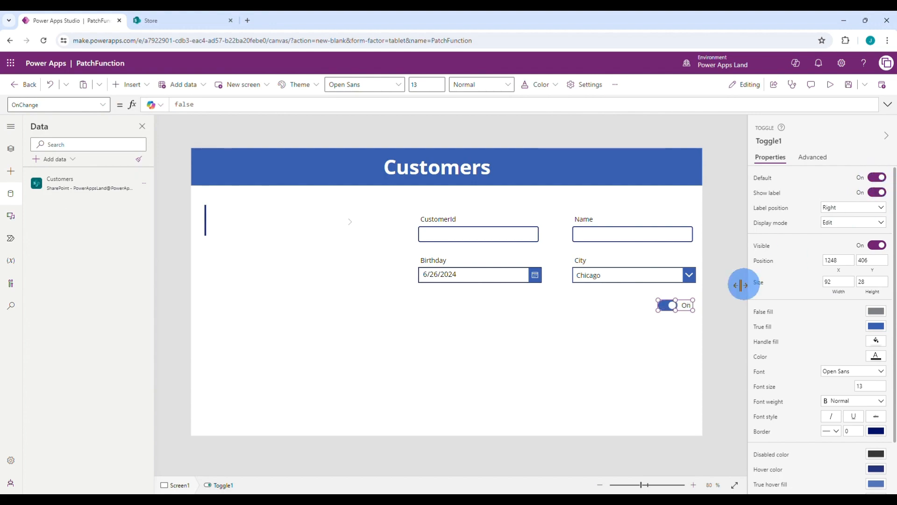
Insert a text label reading Active just above the toggle.
left_click(132, 84)
left_click(139, 134)
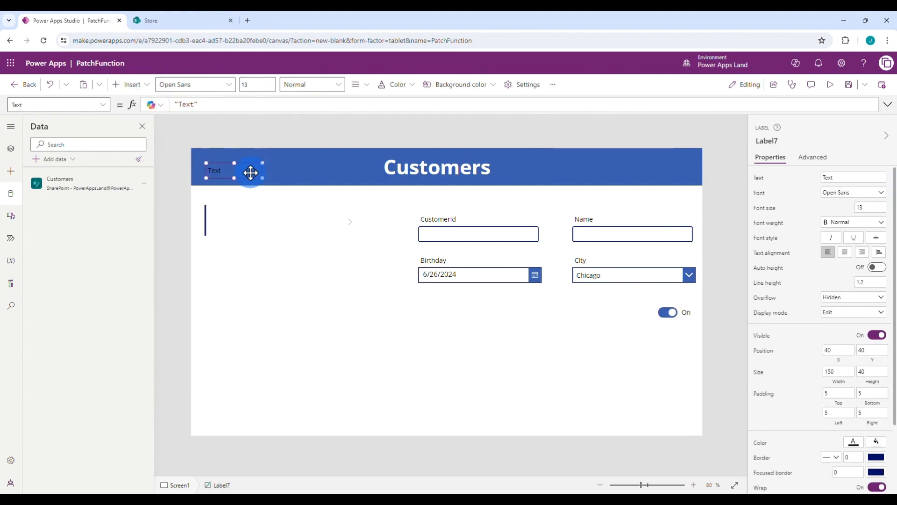
left_click_drag(251, 173, 679, 301)
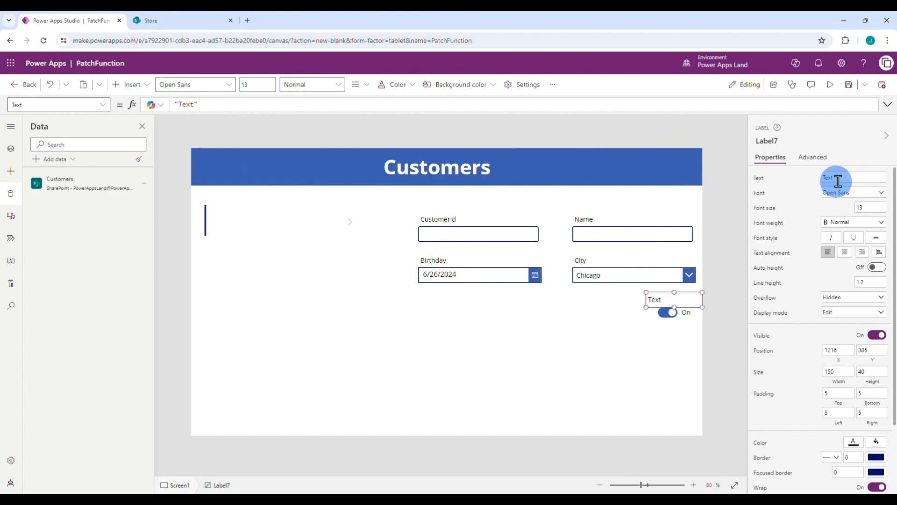
type("Active")
left_click(668, 384)
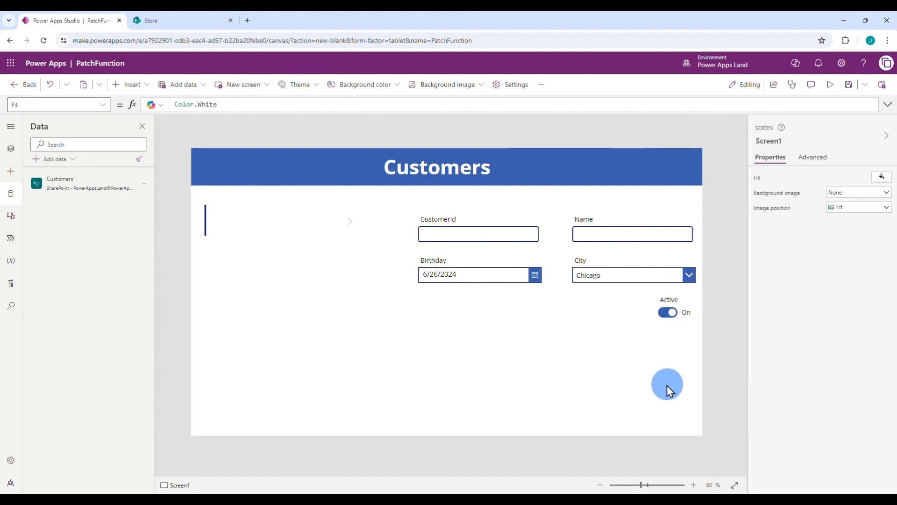
Insert a button captioned Save below the input fields and enlarge it to about 216 by 73.
left_click(132, 84)
left_click(284, 303)
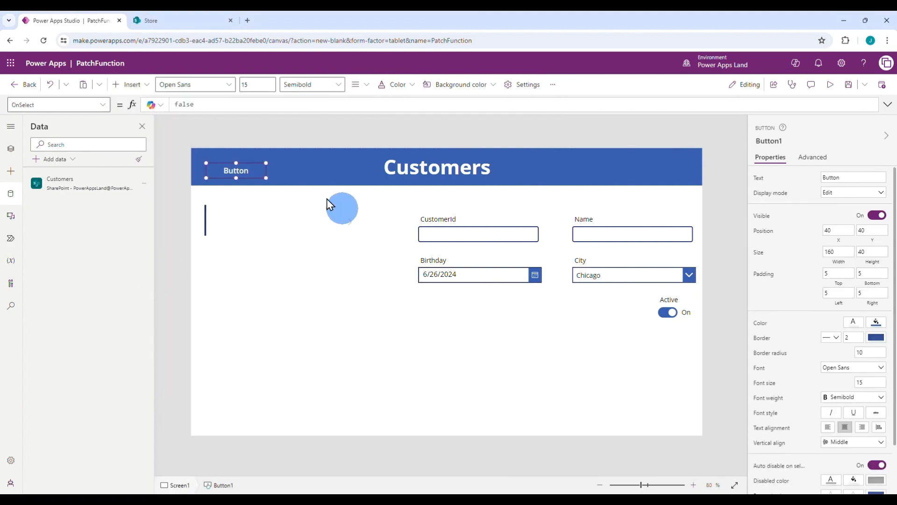
left_click_drag(248, 170, 463, 380)
left_click(882, 177)
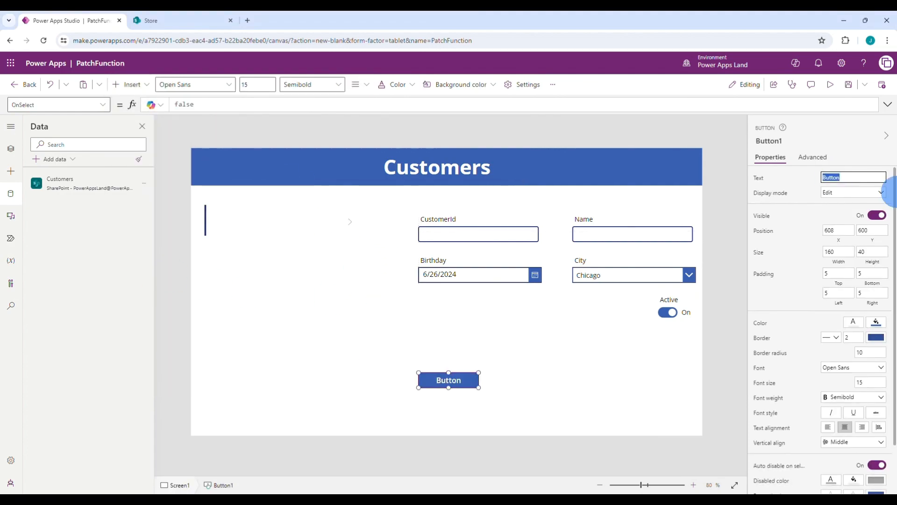
type("Save")
left_click(502, 397)
left_click(475, 378)
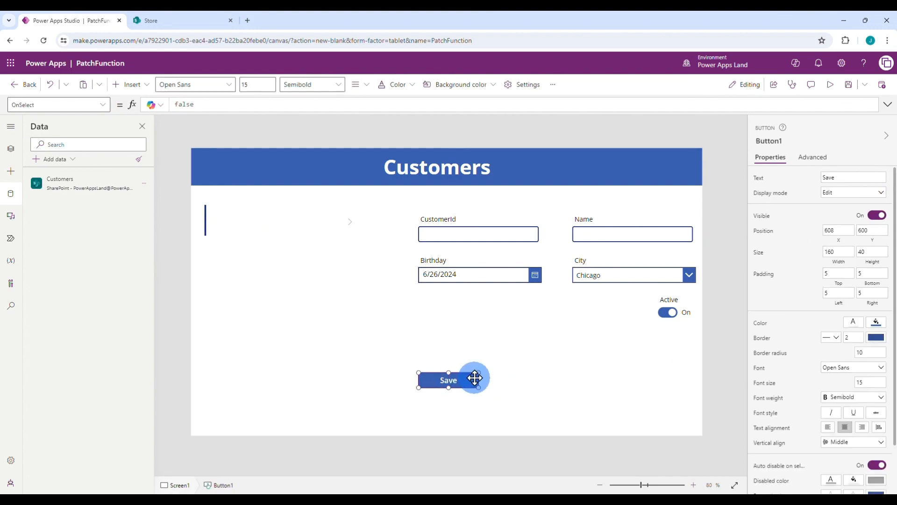
mouse_move(478, 373)
left_mouse_down()
mouse_move(499, 358)
mouse_move(480, 387)
left_mouse_up()
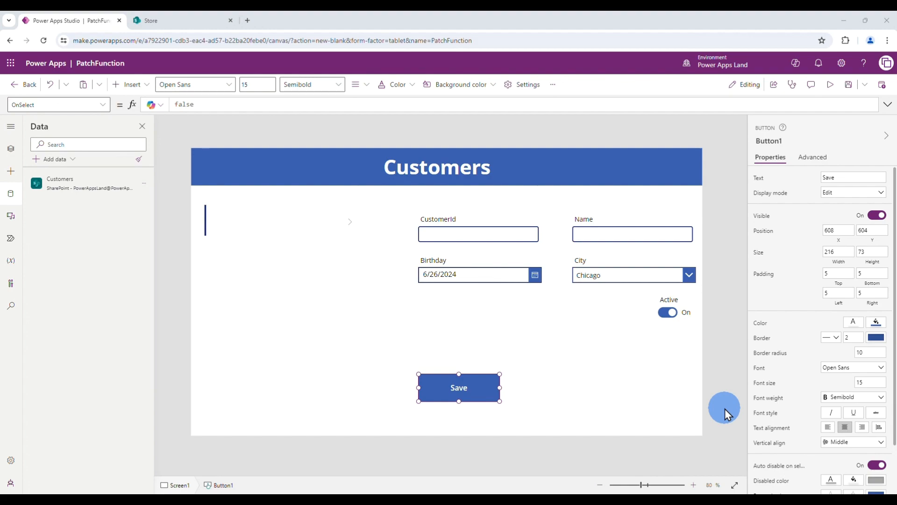
Rename the text input below the CustomerId label as TextInputCustomerID.
left_click(9, 150)
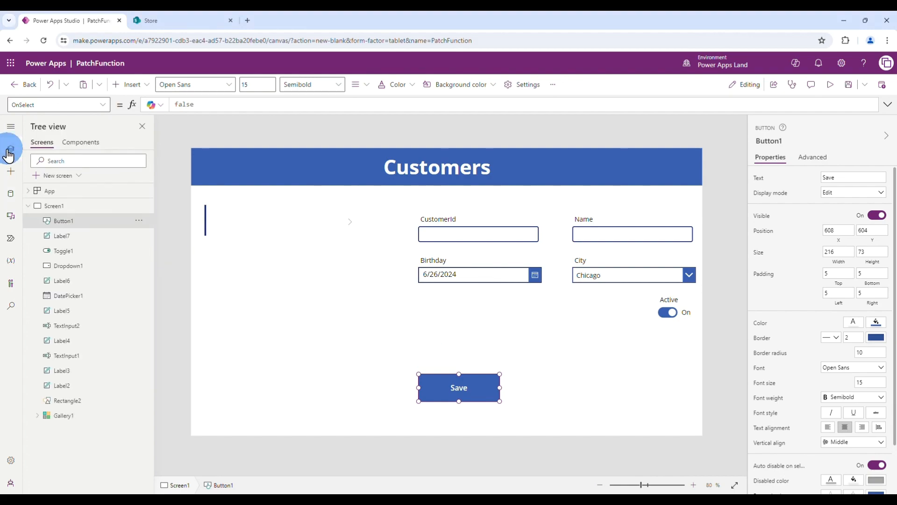
left_click(444, 236)
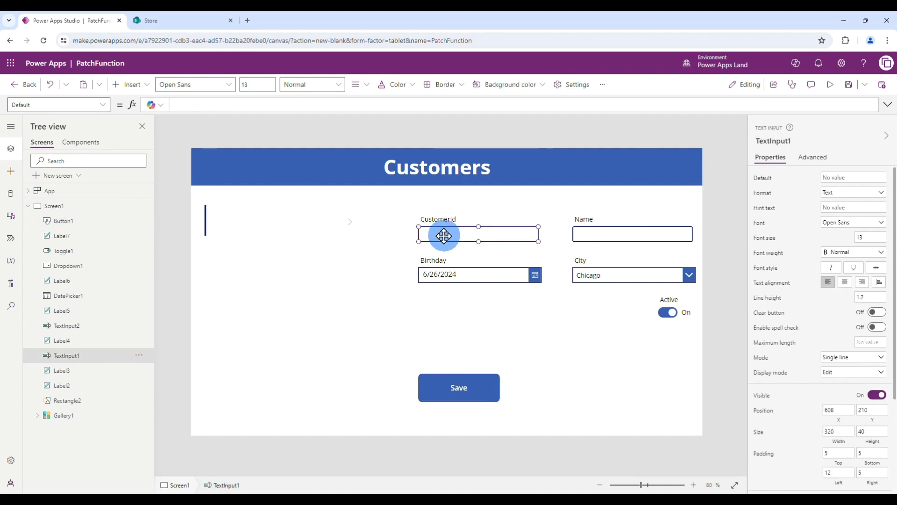
left_click(141, 356)
left_click(161, 246)
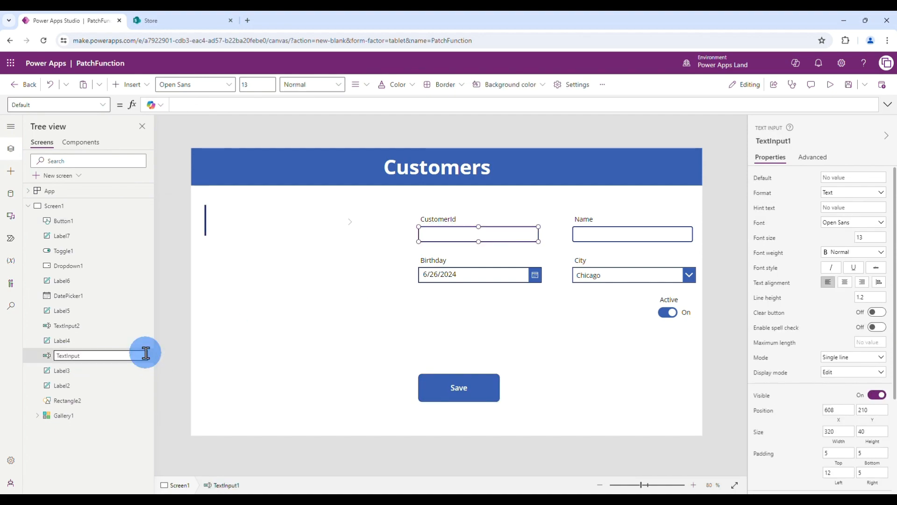
key("BackSpace")
type("CustomerU")
key("BackSpace")
type("ID")
Rename the text input below the Name label as TextInputName.
left_click(134, 327)
double_click(109, 326)
key("BackSpace")
type("N")
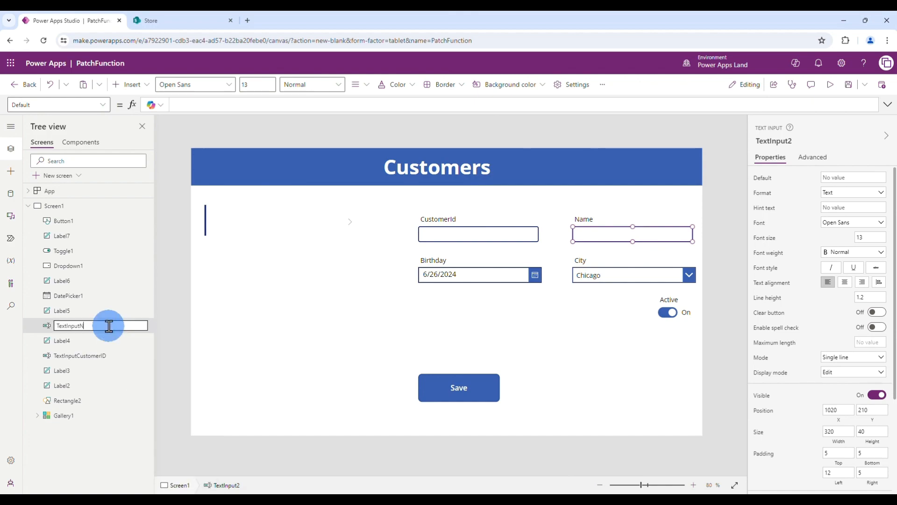
type("ame")
Rename the date picker below the Birthday label as DatePickerBirthday.
double_click(82, 295)
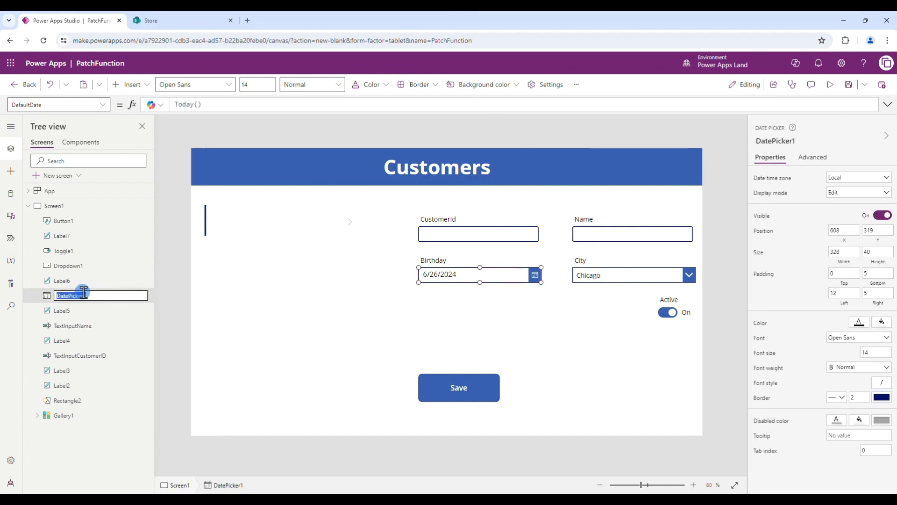
key("BackSpace")
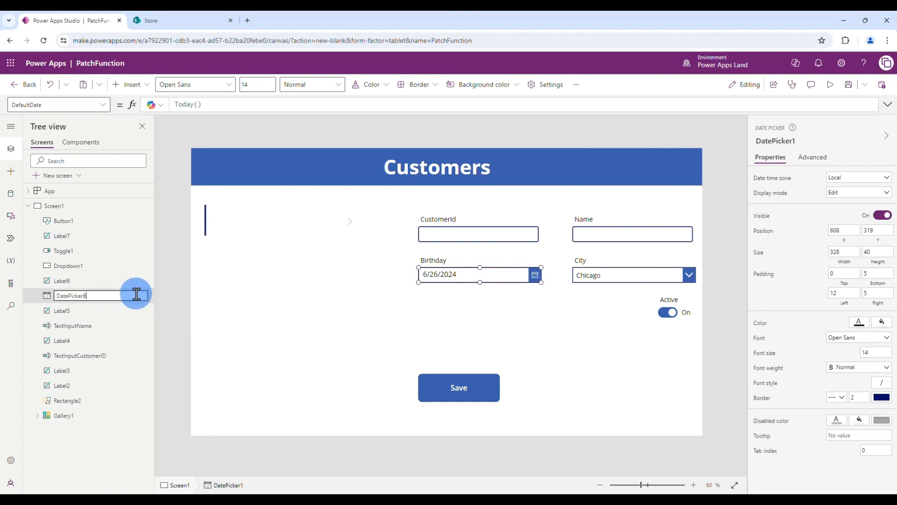
type("Birthday")
Rename the drop down below the City label as DropdownCity.
double_click(133, 269)
key("BackSpace")
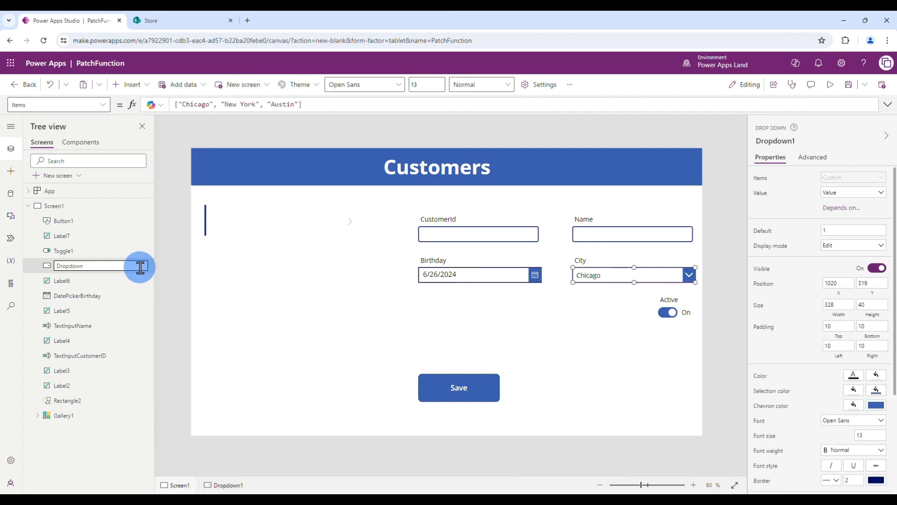
type("City")
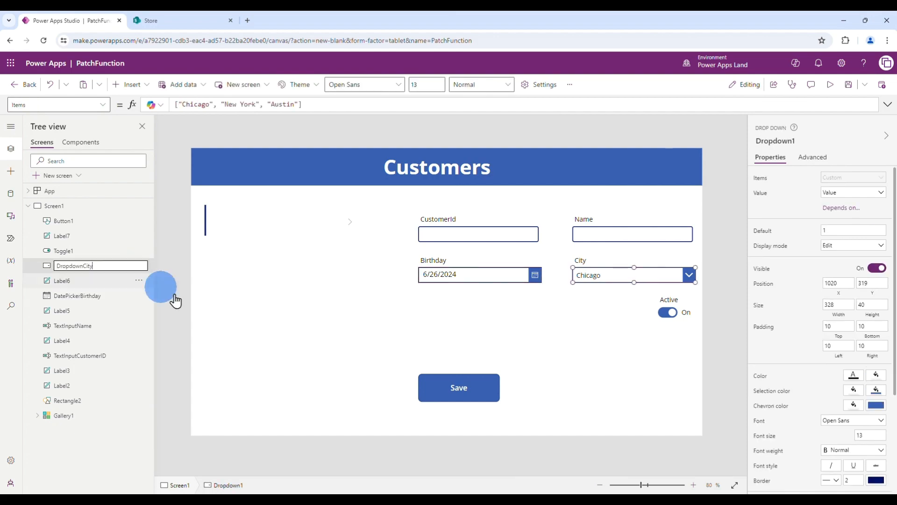
Rename the Save button control as ButtonSave.
left_click(462, 390)
left_click(139, 220)
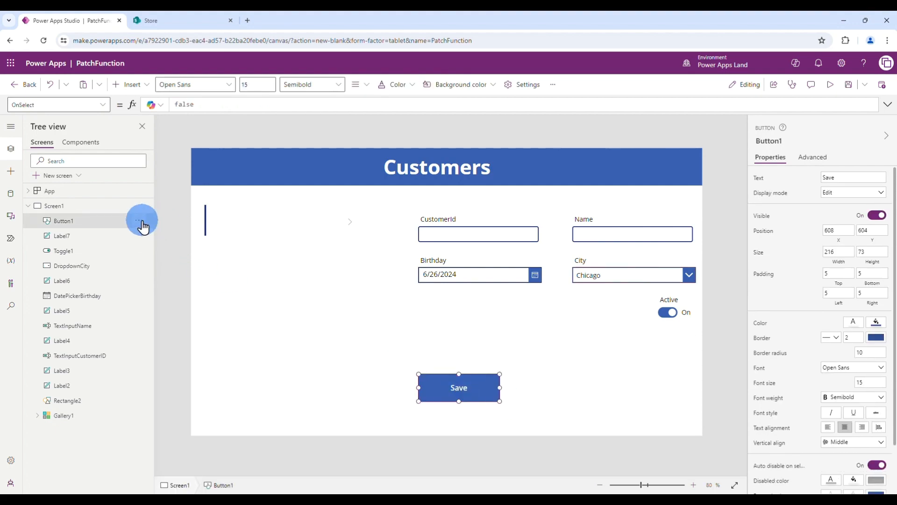
left_click(167, 296)
key("BackSpace")
type("Save")
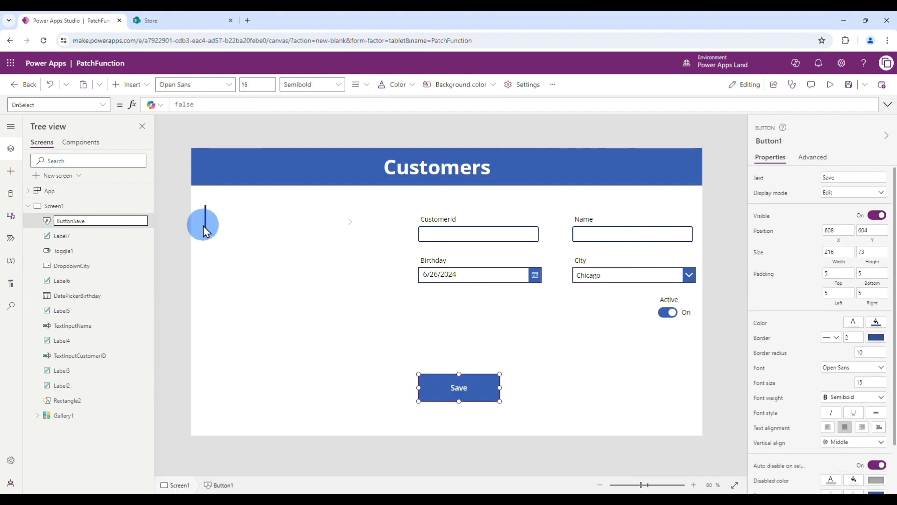
left_click(630, 383)
Rename the toggle below the Active label as ToggleActive and save the app.
left_click(669, 311)
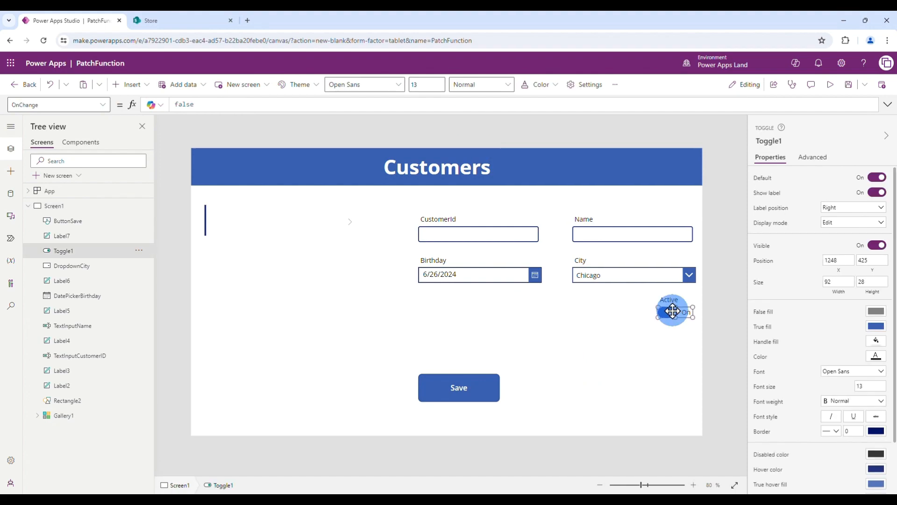
double_click(133, 251)
key("BackSpace")
type("Active")
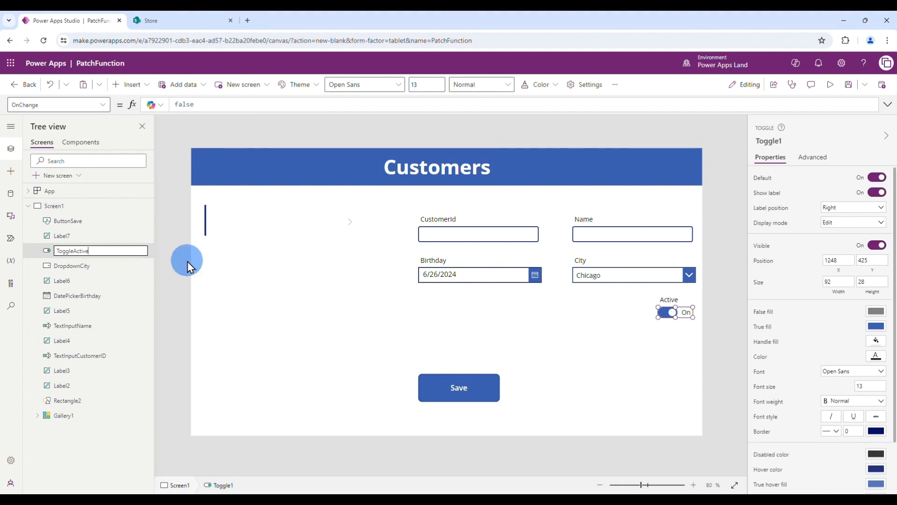
left_click(641, 361)
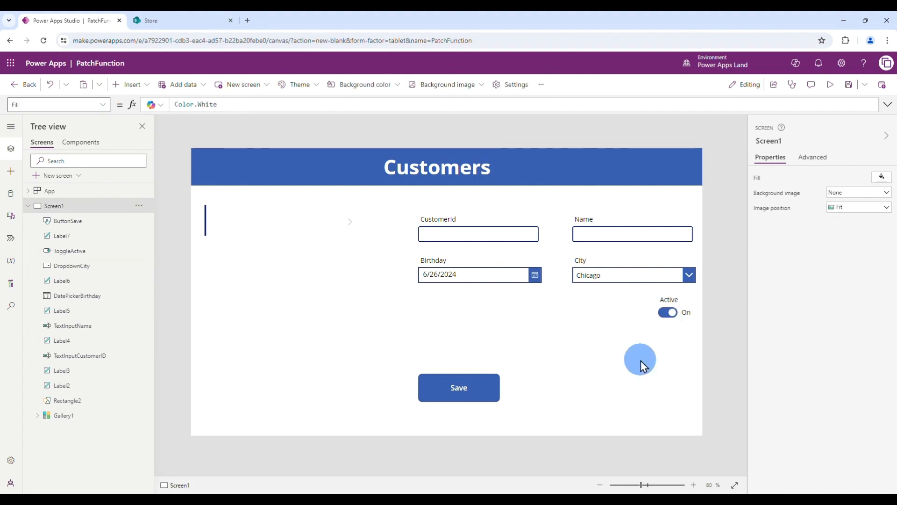
left_click(849, 85)
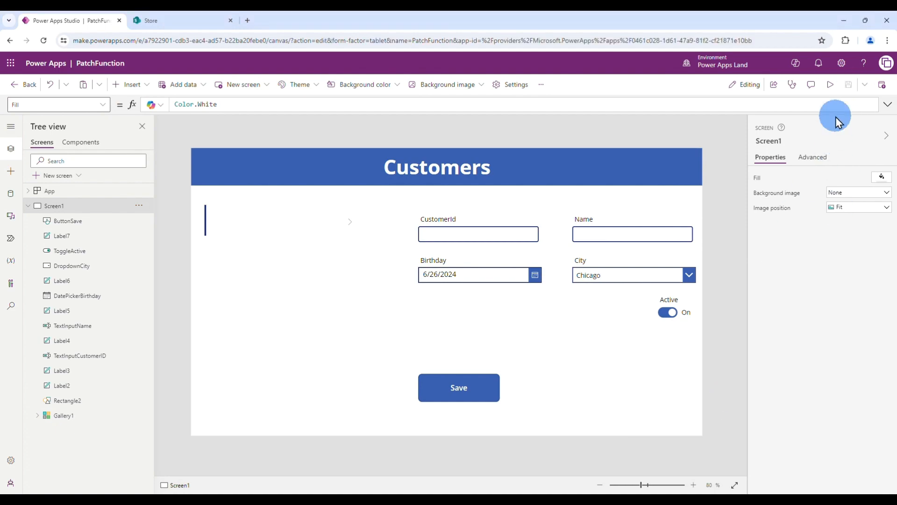
Preview the app, try the Name, City, Birthday and Active inputs, and return to editing.
left_click(831, 86)
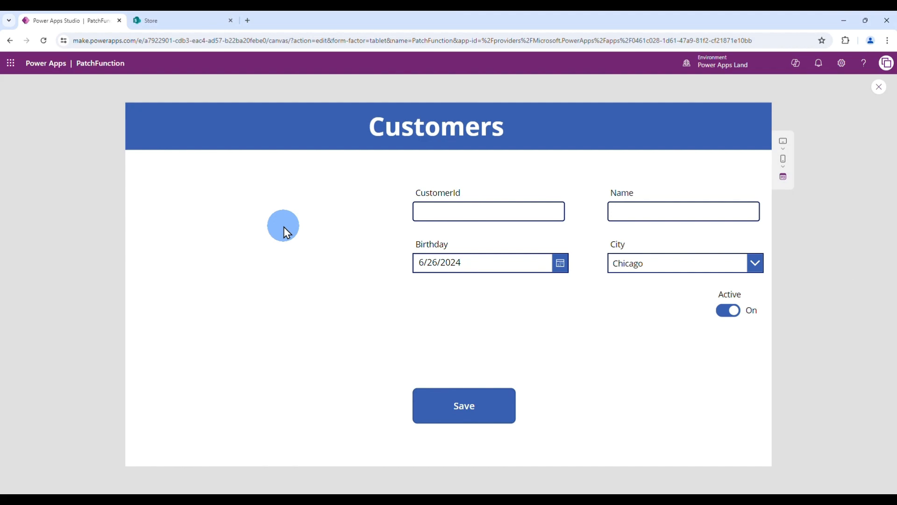
left_click(613, 208)
left_click(747, 258)
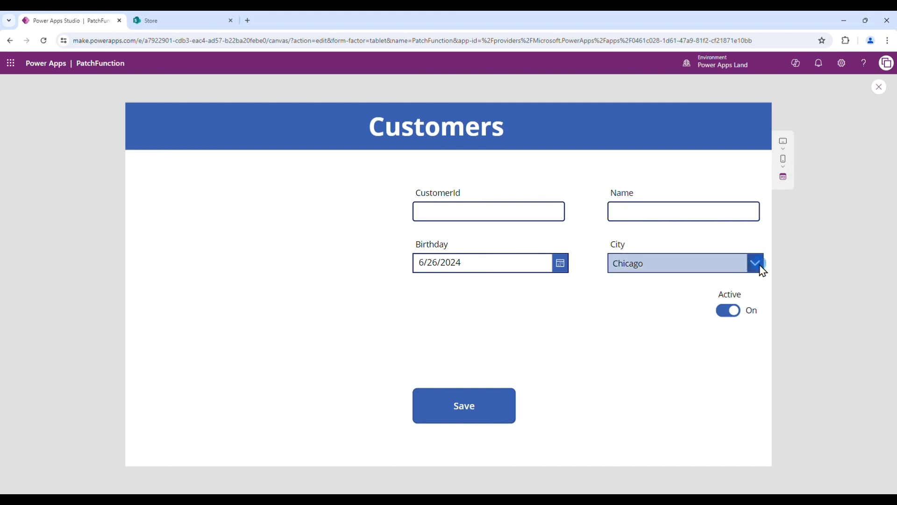
left_click(638, 373)
left_click(561, 264)
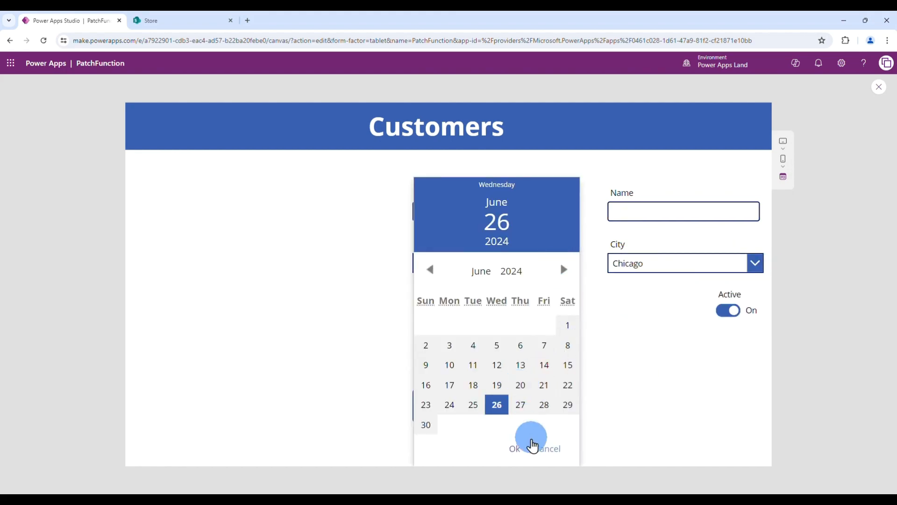
left_click(515, 450)
left_click(731, 311)
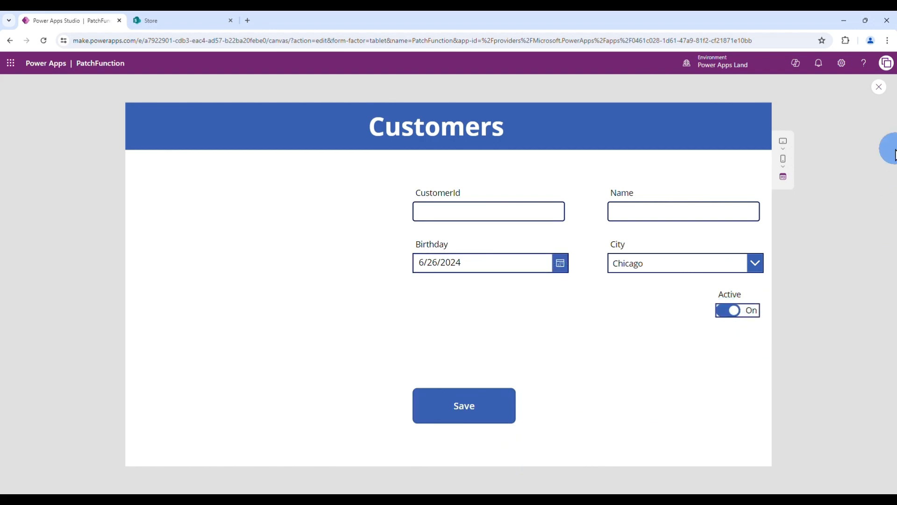
key("Escape")
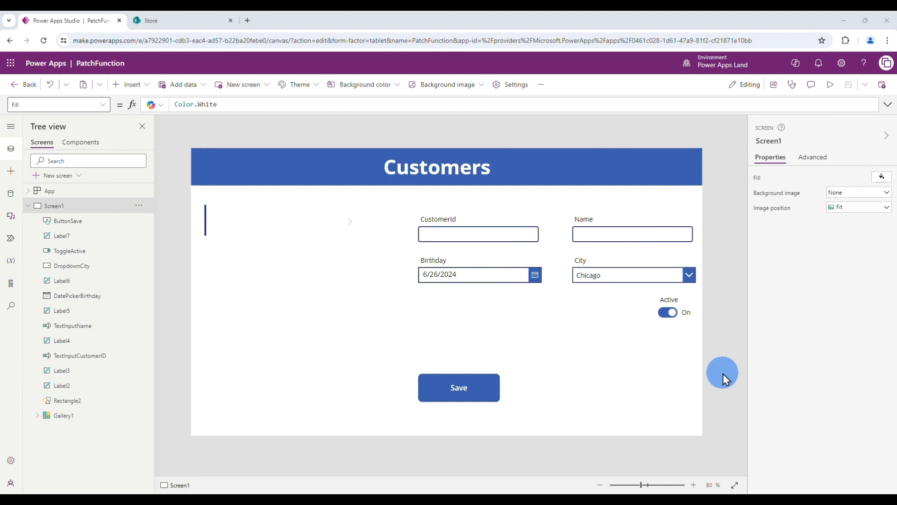
Clear the default false from the Save button's OnSelect formula and enlarge the formula area for a multi-line formula.
left_click(465, 393)
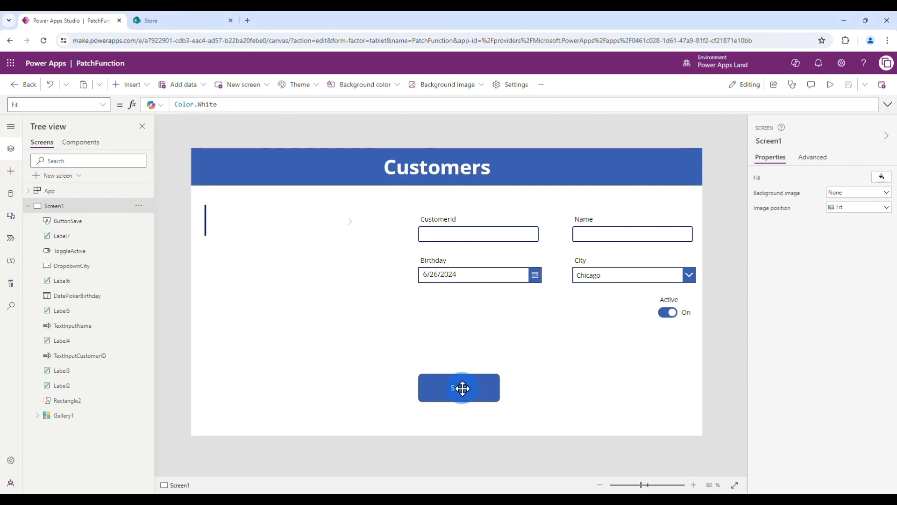
left_click(244, 103)
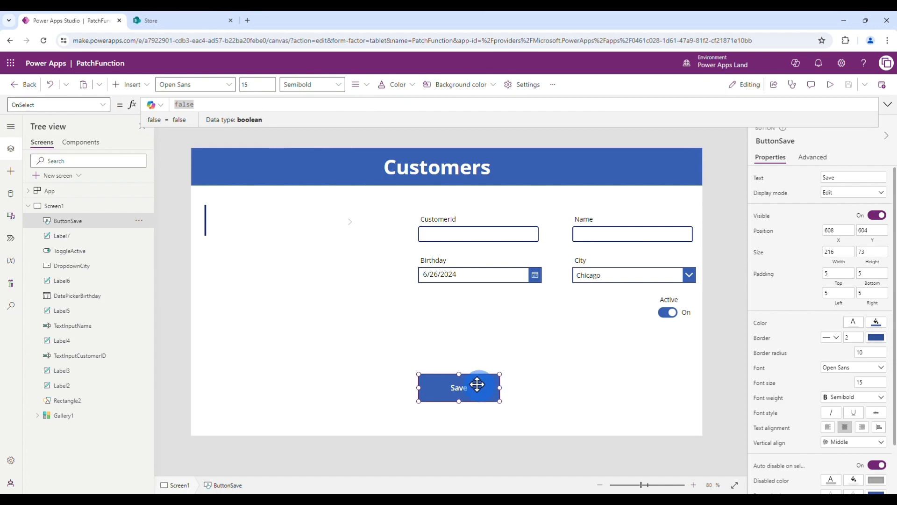
key("BackSpace")
left_click(346, 125)
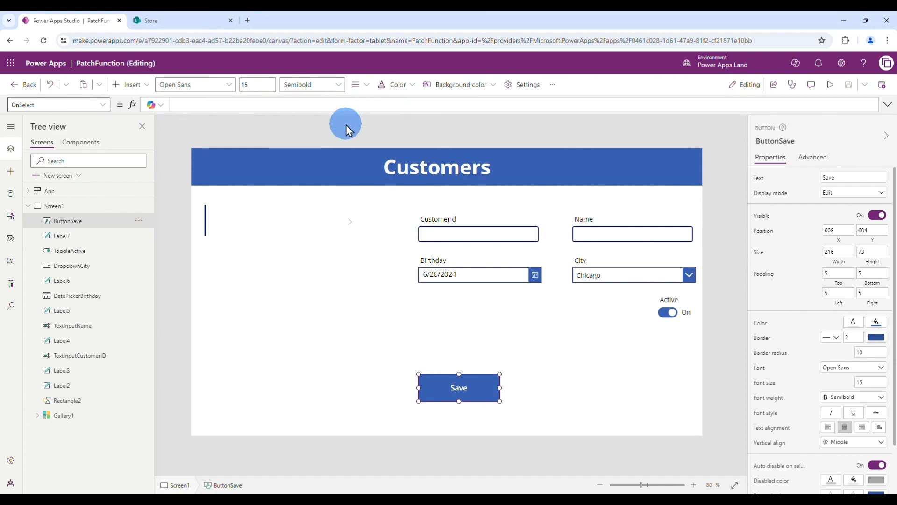
left_click_drag(370, 110, 367, 195)
left_click(207, 115)
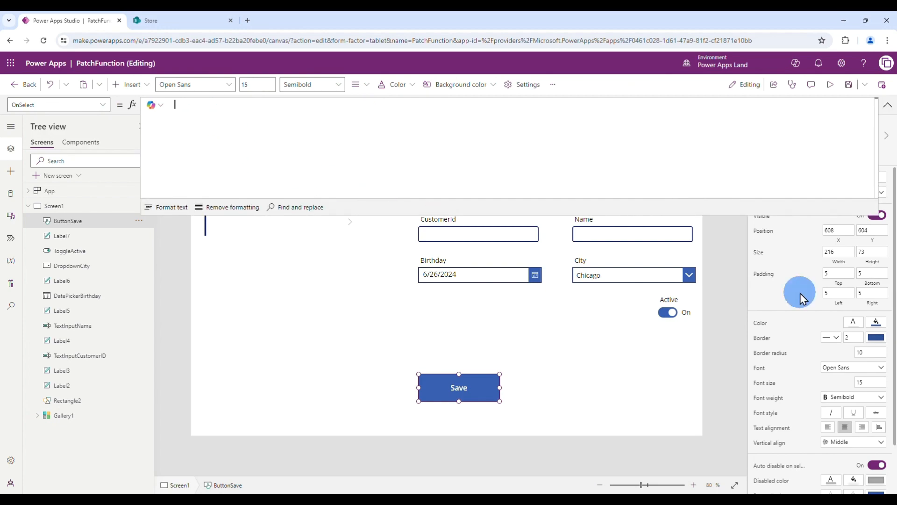
Start a Patch function in the Save button's OnSelect with Customers as the data source argument.
type("Patch(")
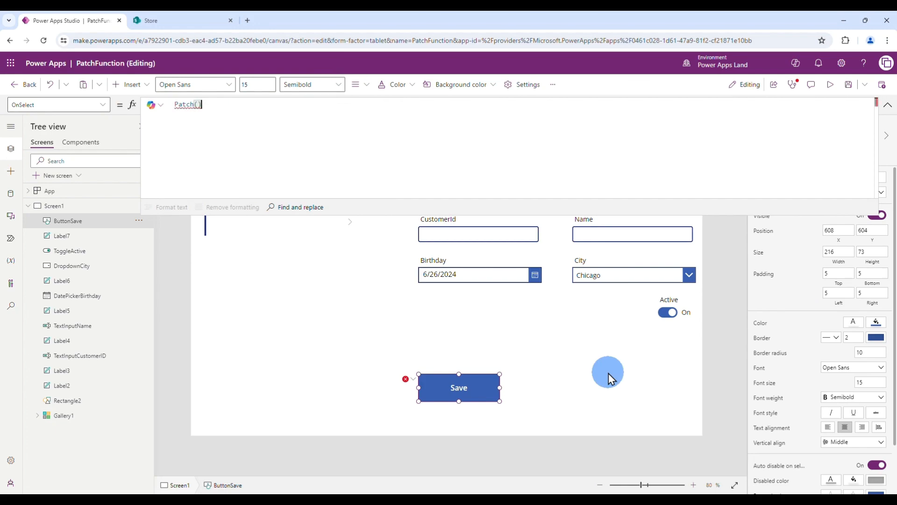
key("Left")
type("Customers")
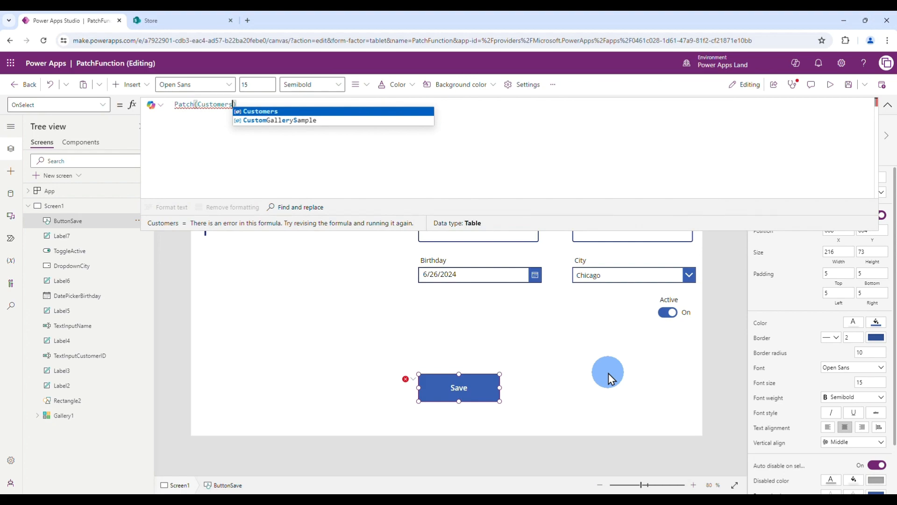
type(",")
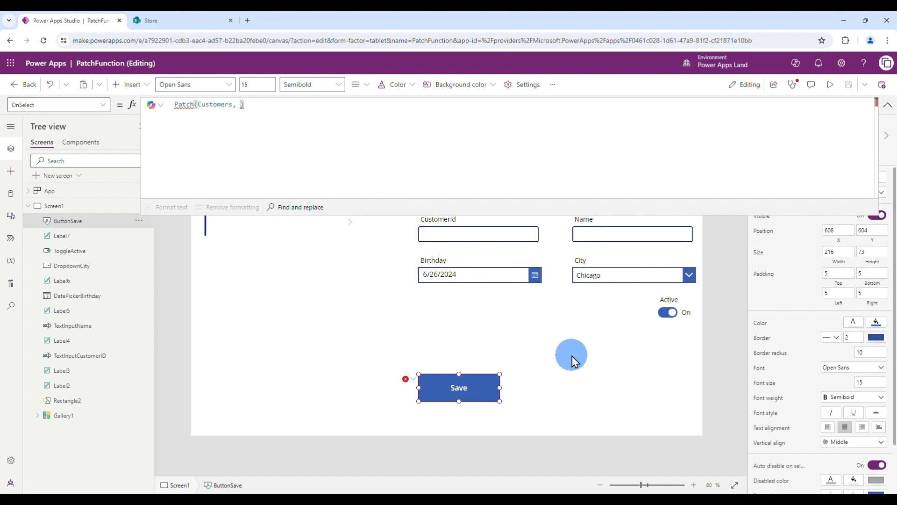
Add Defaults(Customers) as the second argument of the Patch function to create a new record.
type("Defaults")
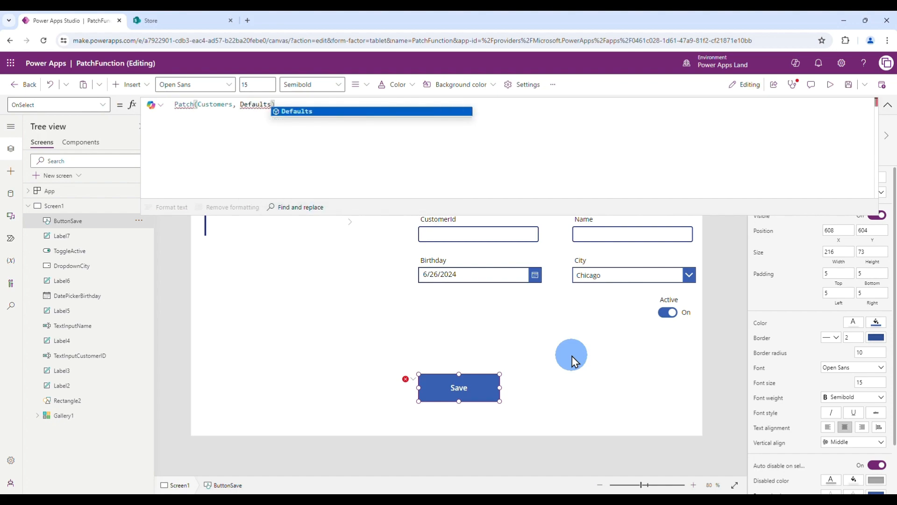
type("(")
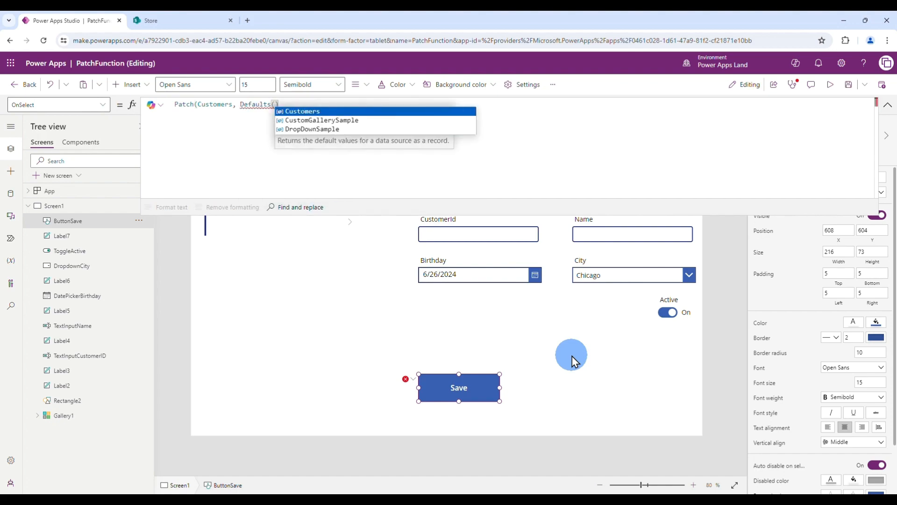
type("))")
key("Left")
key("Left")
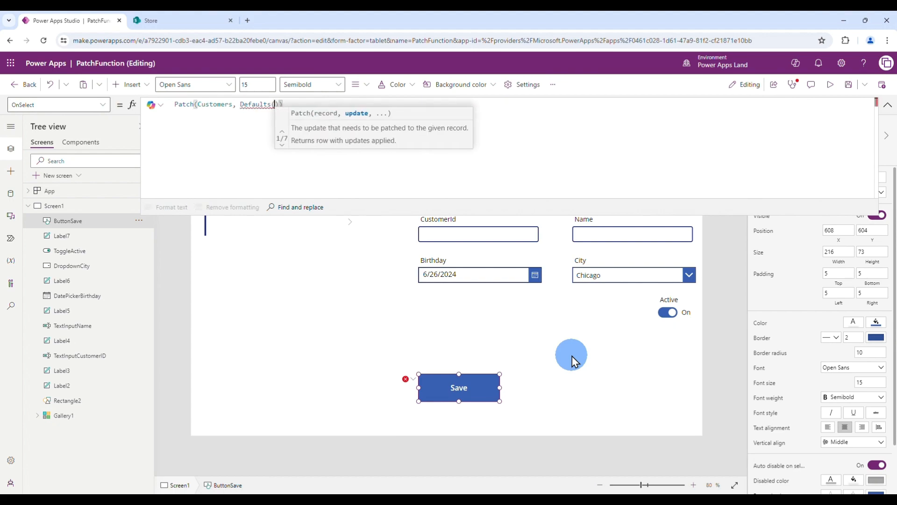
type("Customers")
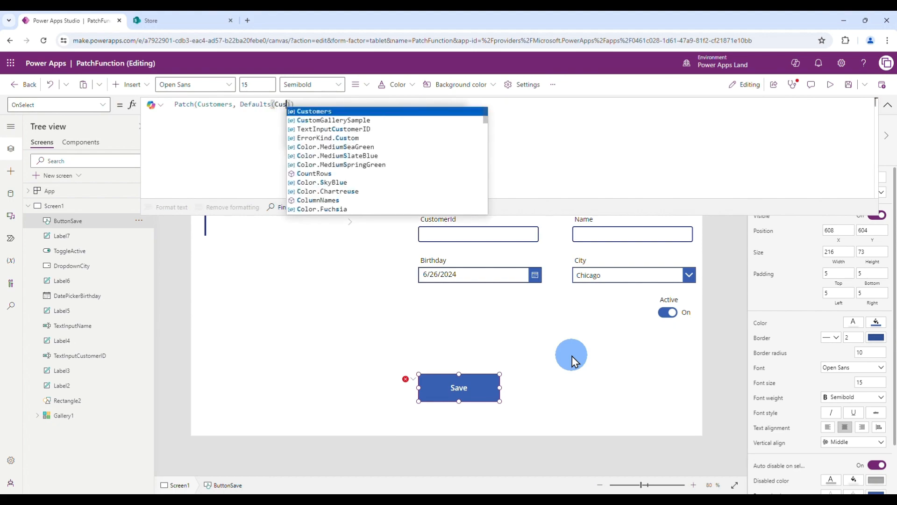
type(")")
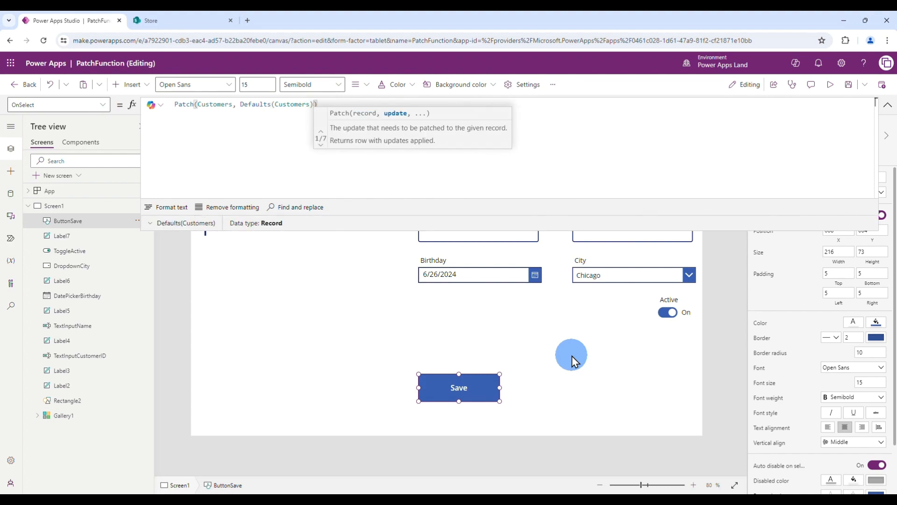
Add a record in braces as the third Patch argument, mapping CustomerID to TextInputCustomerID.Text.
type(",")
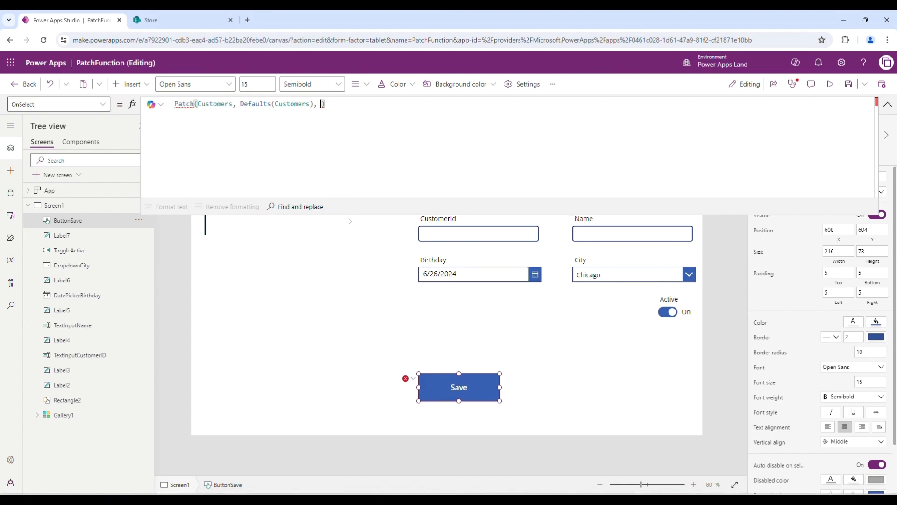
type("{")
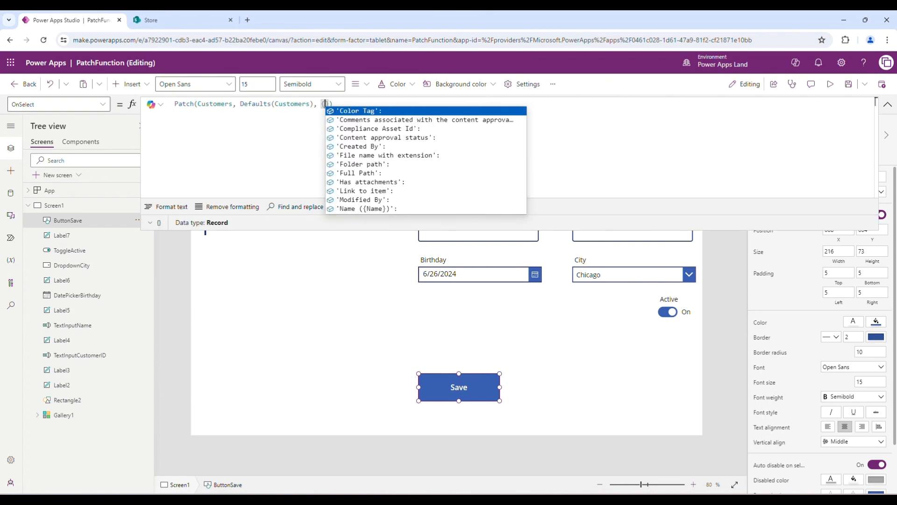
type("Cus")
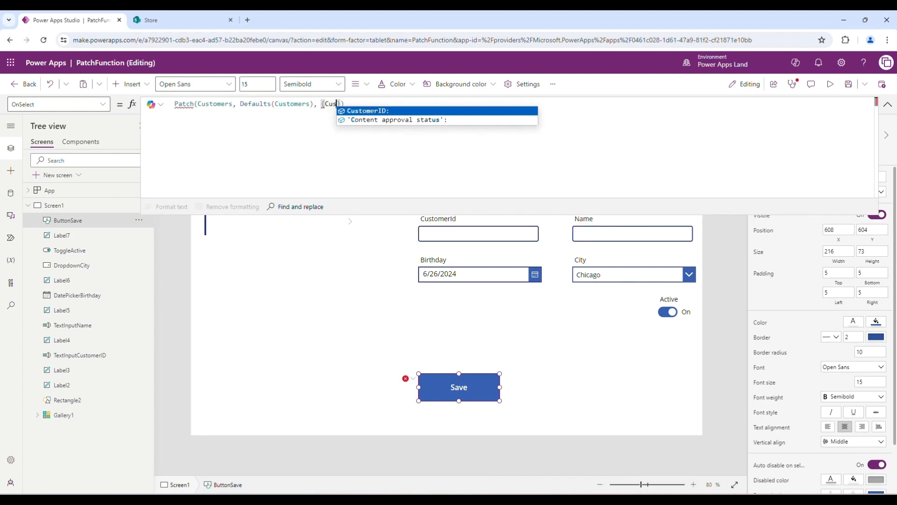
key("Tab")
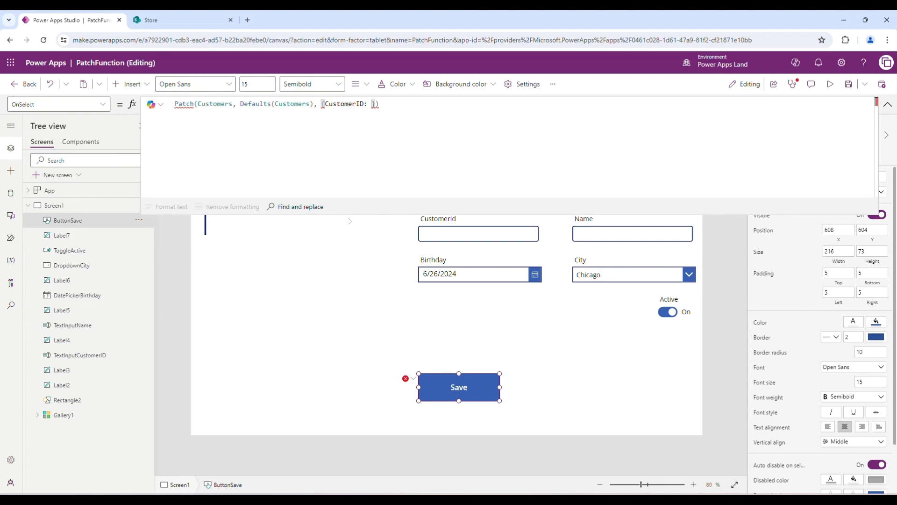
type("Text")
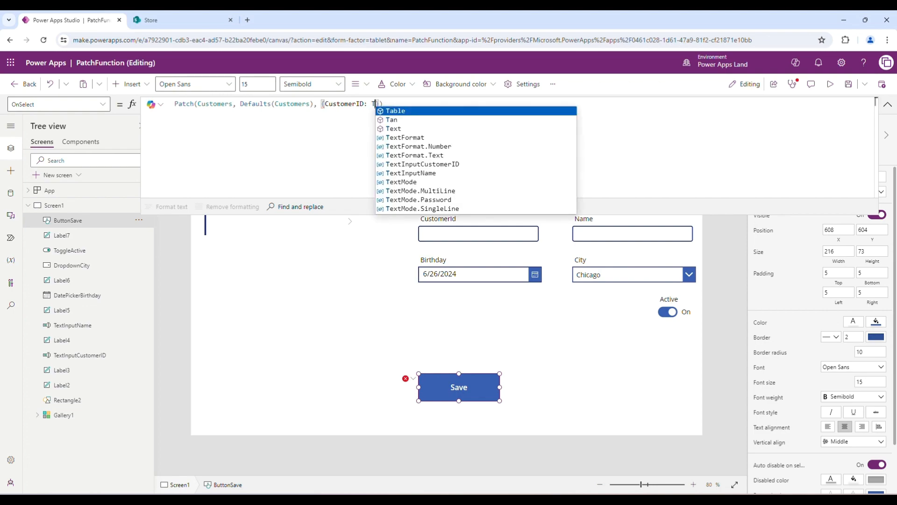
type("InputCustomerID")
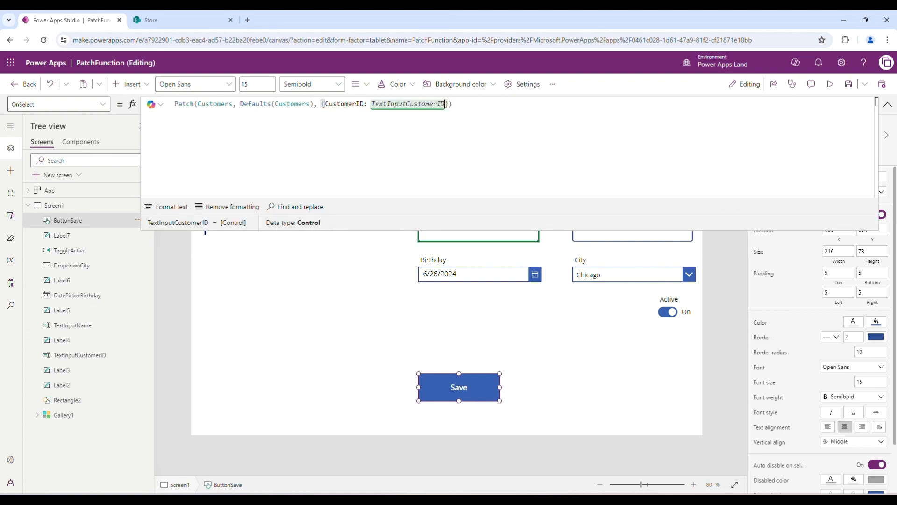
type(".Text")
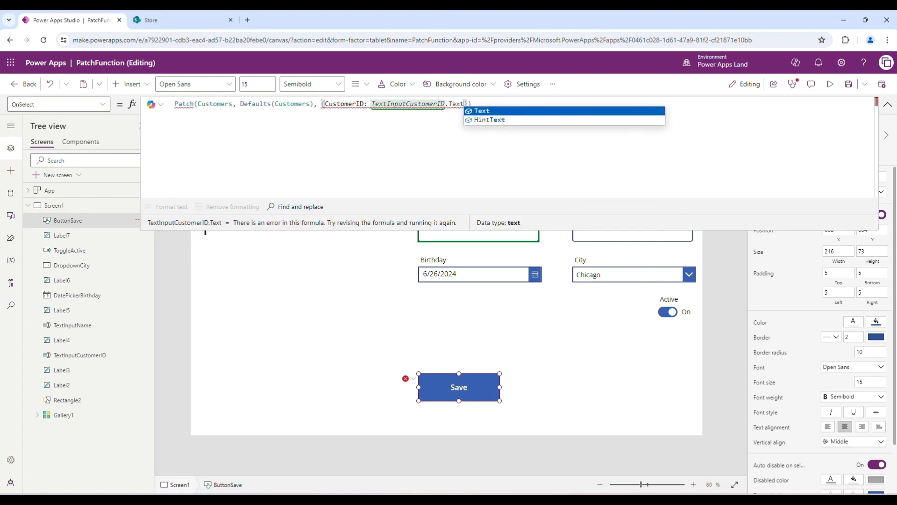
Wrap TextInputCustomerID.Text in the Value function in the Patch record so CustomerID is passed as a number.
left_click(418, 104)
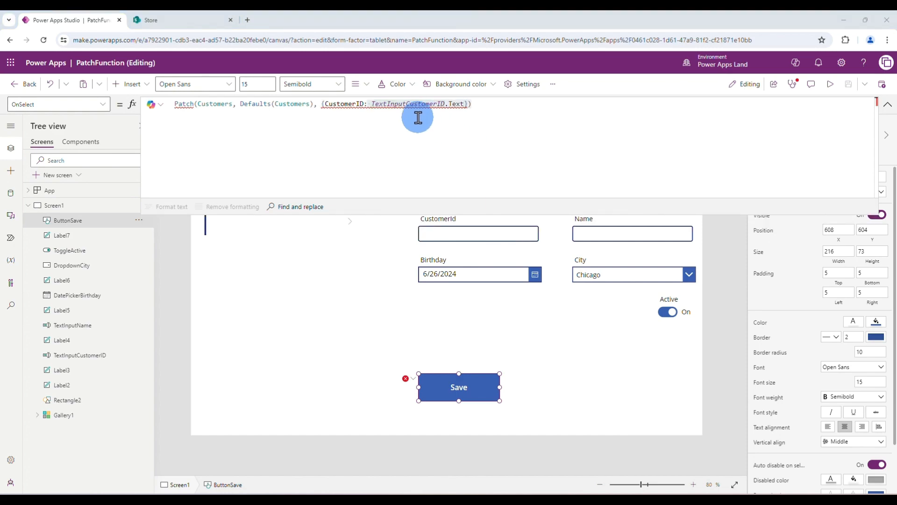
mouse_move(380, 104)
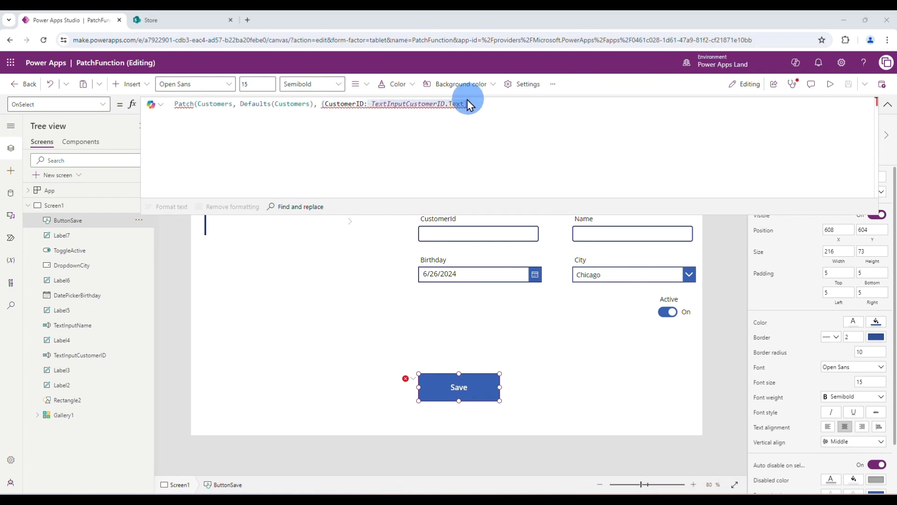
mouse_move(456, 103)
left_click_drag(375, 102, 459, 103)
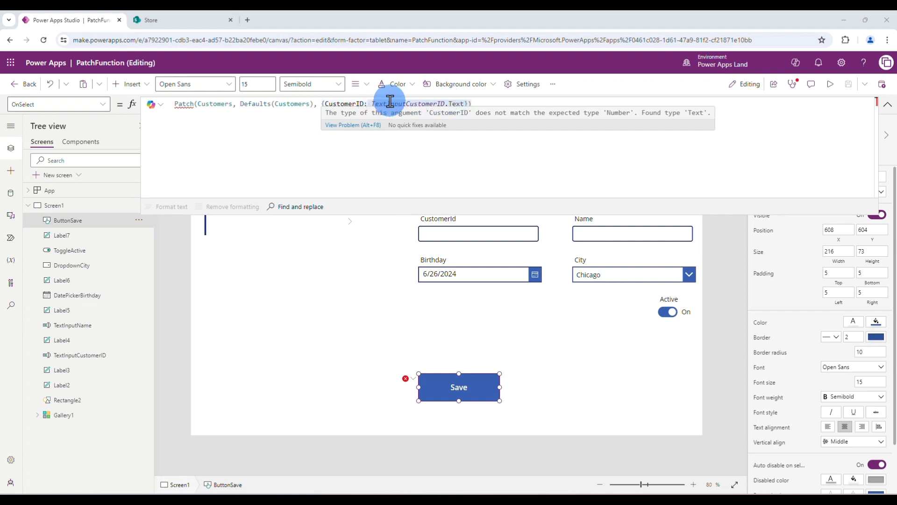
double_click(373, 103)
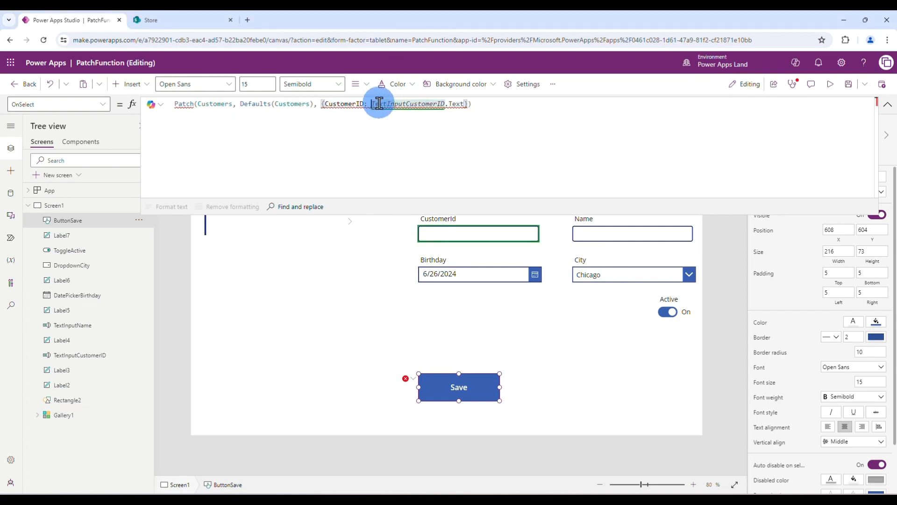
type("Value")
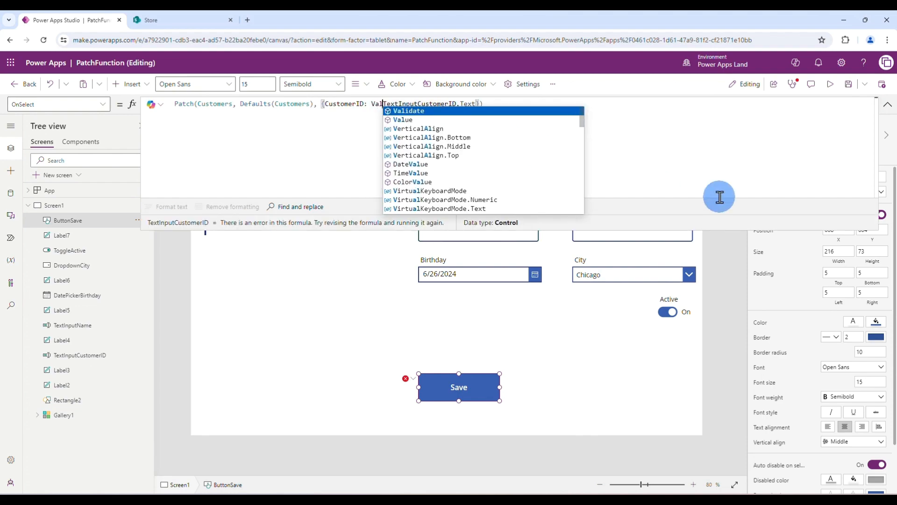
type("(")
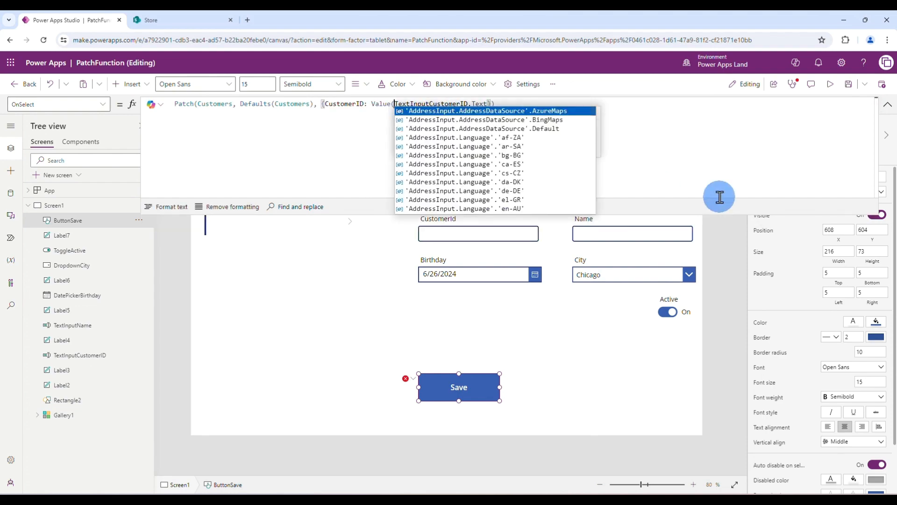
left_click(489, 104)
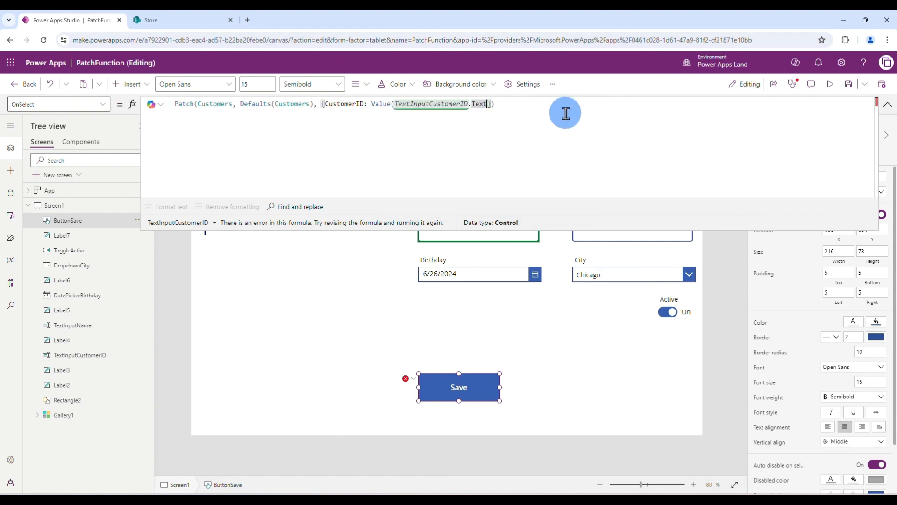
type(")")
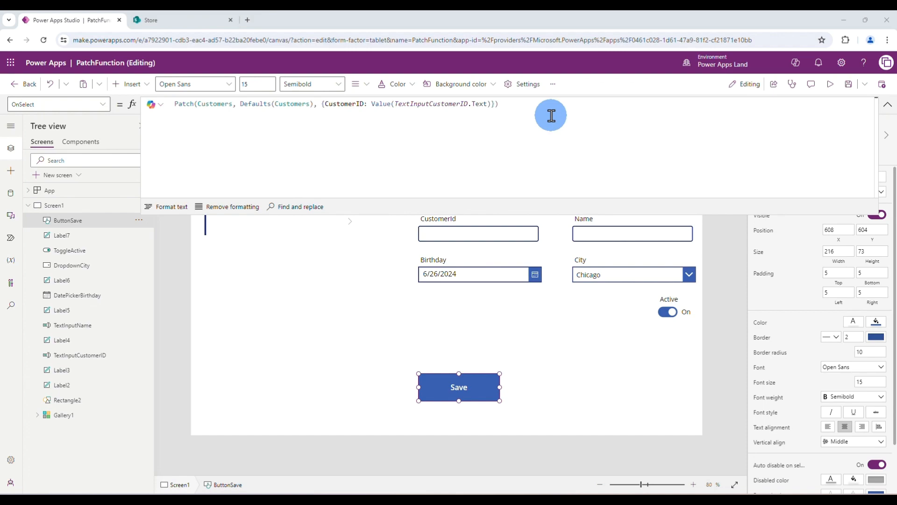
Shrink the formula area, preview the app and save a customer record with CustomerId 1.
left_click(378, 215)
left_click(381, 232)
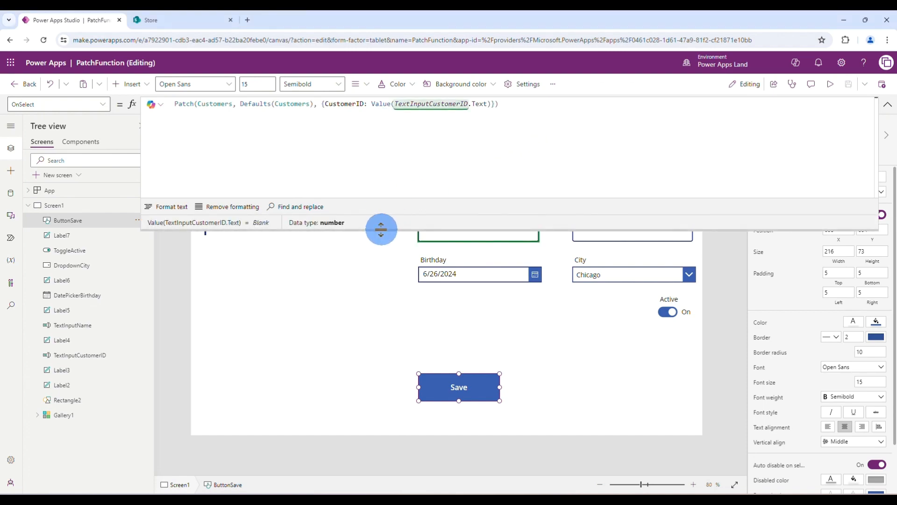
left_click(830, 87)
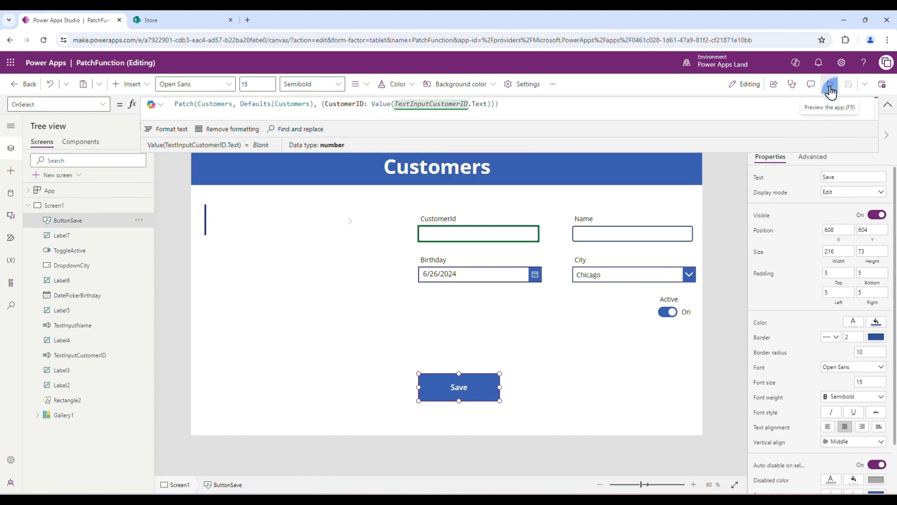
type("1")
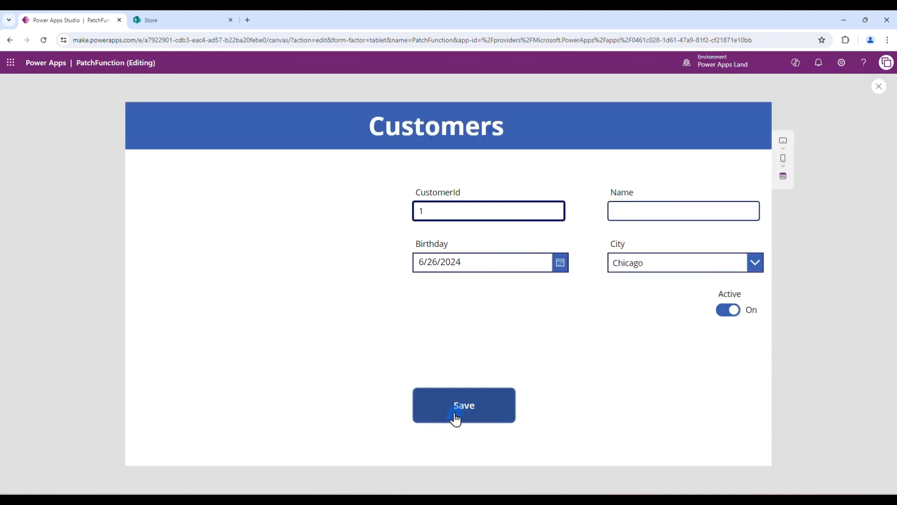
left_click(476, 410)
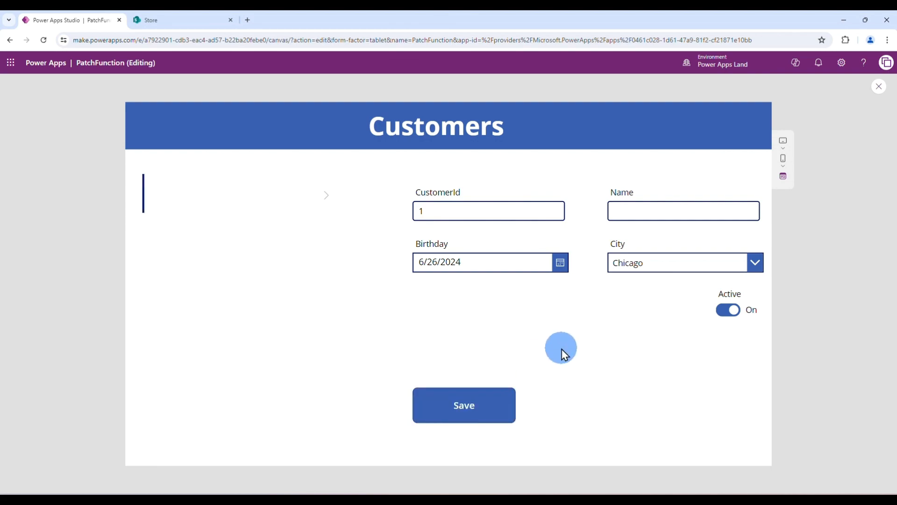
Refresh the Customers list in SharePoint to check for the saved record and return to Power Apps.
left_click(173, 21)
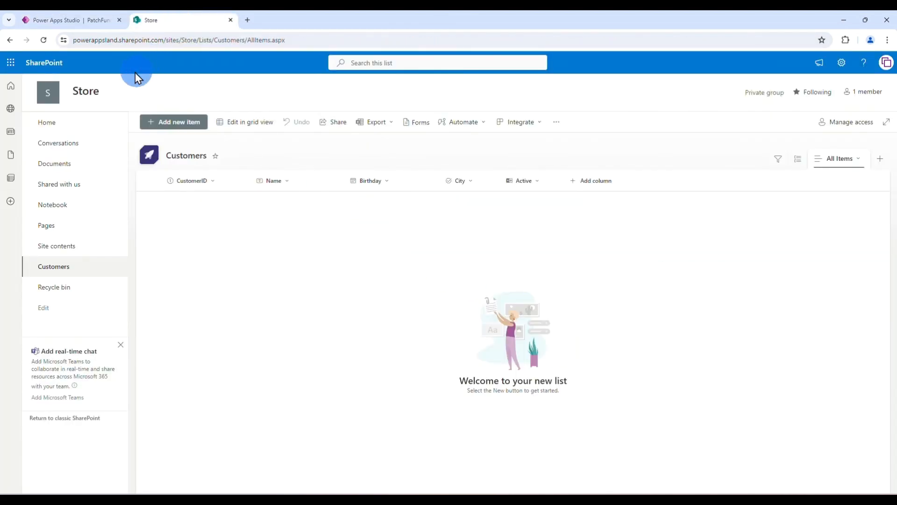
left_click(44, 41)
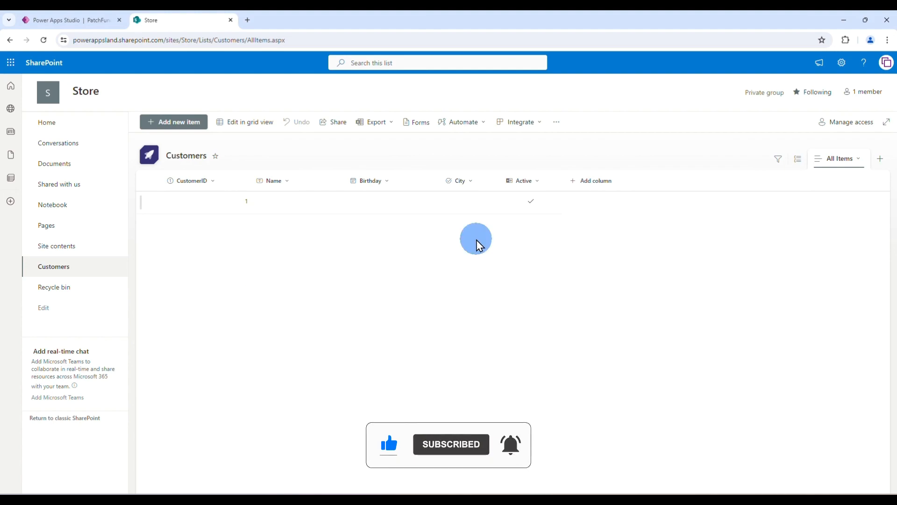
left_click(84, 18)
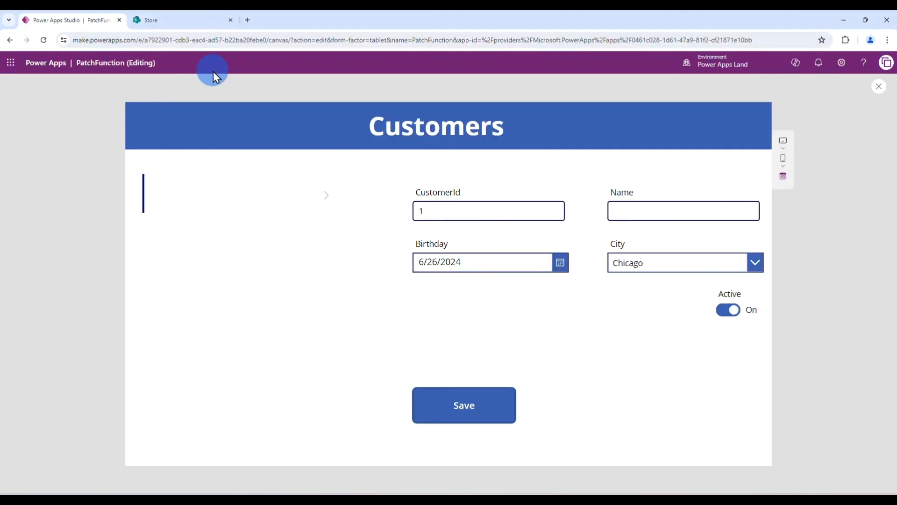
Exit the preview and auto-format the Save button's Patch formula in an enlarged formula area.
left_click(879, 86)
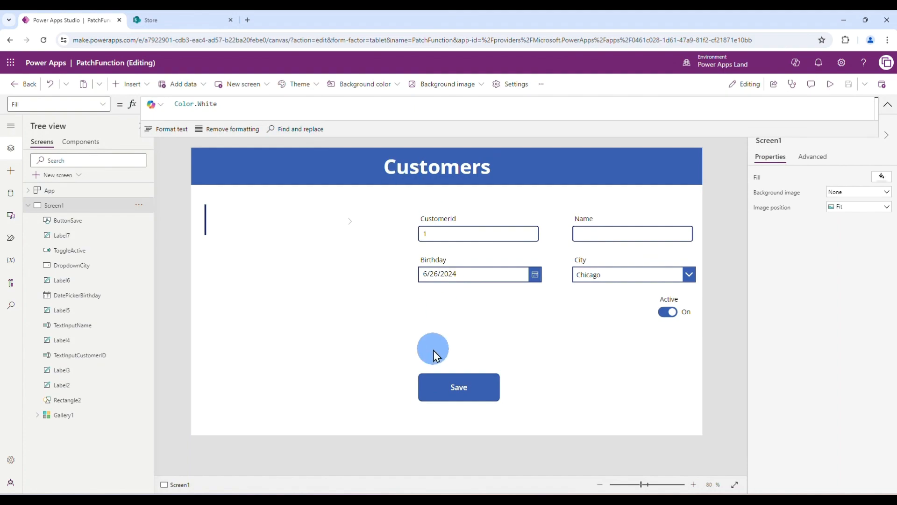
left_click(448, 388)
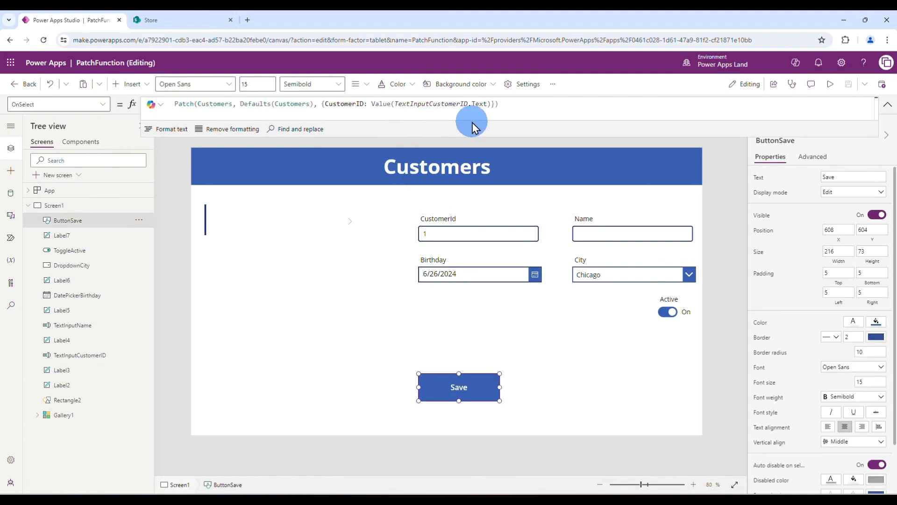
left_click_drag(522, 137, 538, 269)
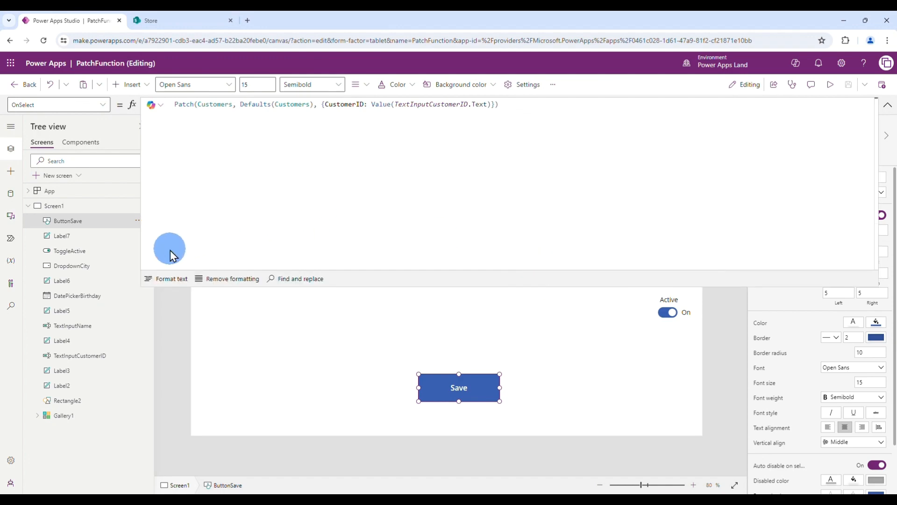
left_click(165, 280)
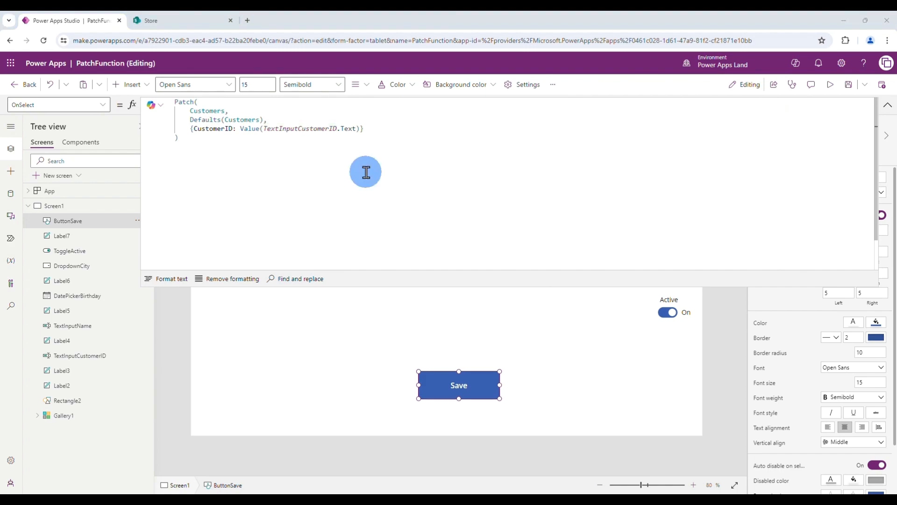
Add a Name field on a new line of the Patch record, mapped to TextInputName.Text.
double_click(361, 130)
left_click(361, 130)
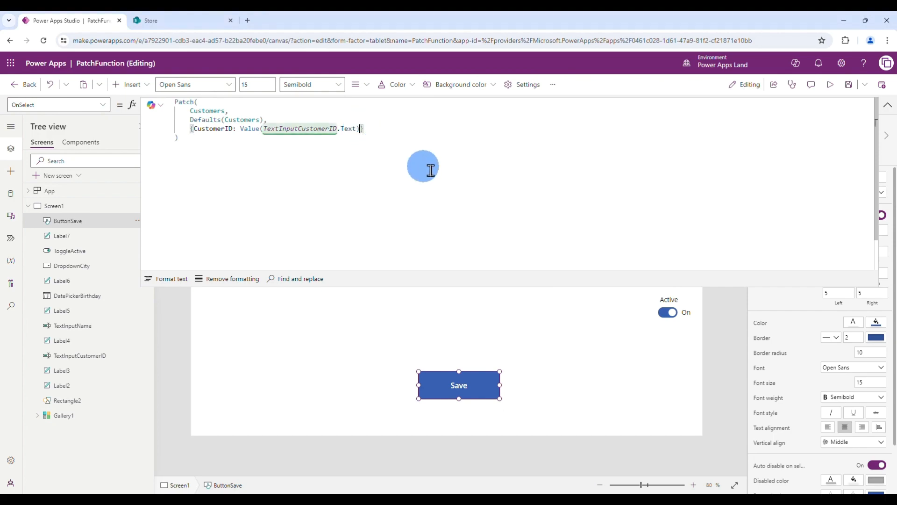
type(",")
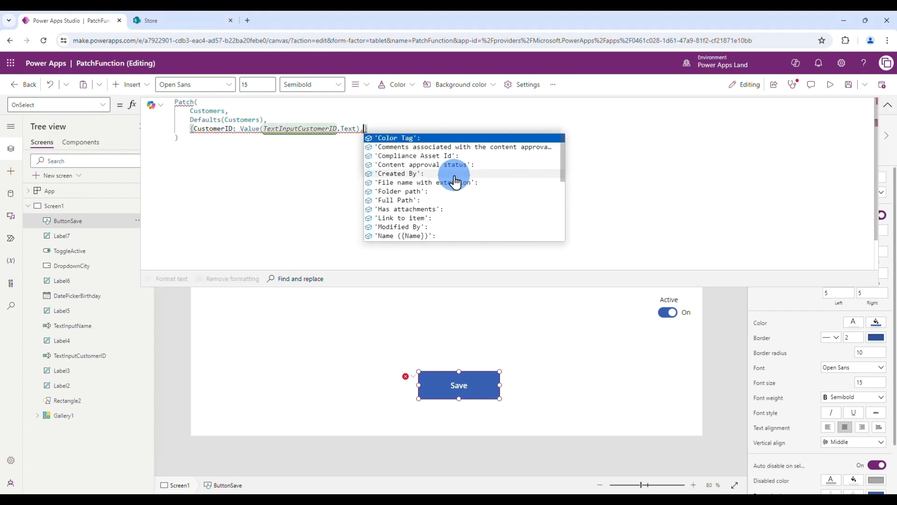
key("Return")
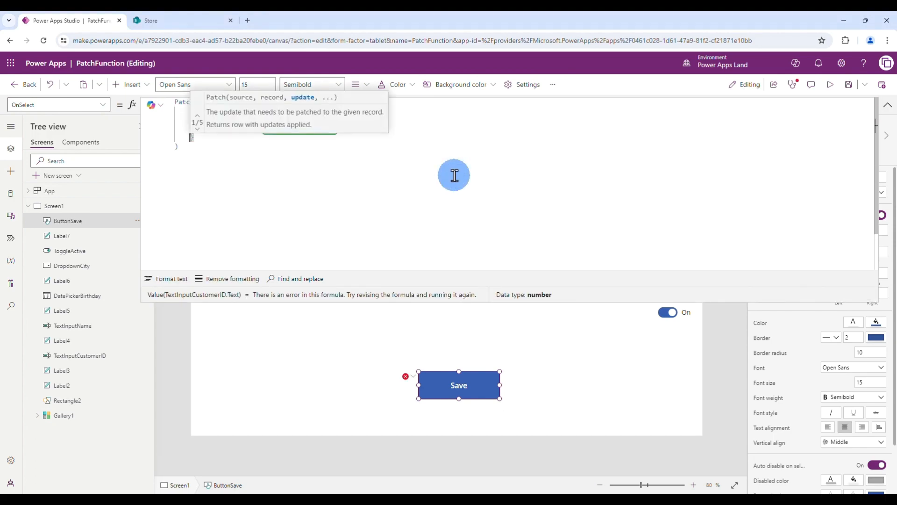
type("Name:")
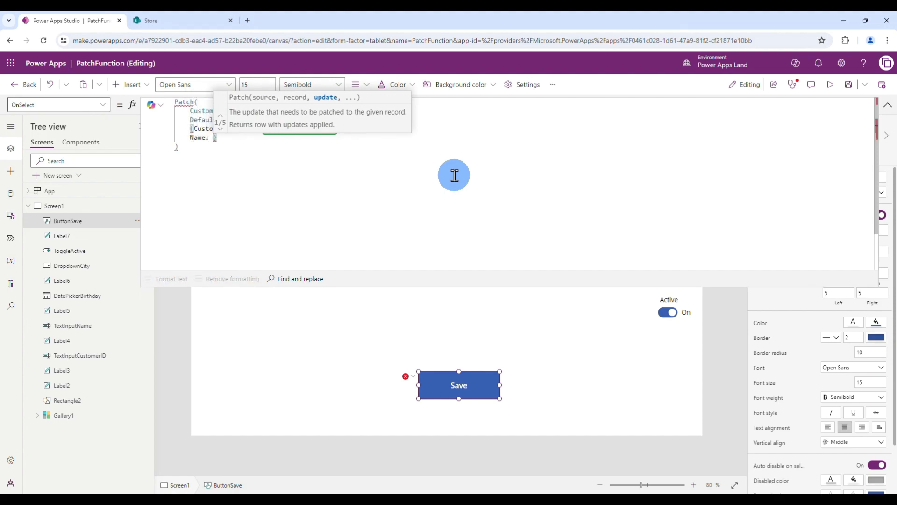
type(" T")
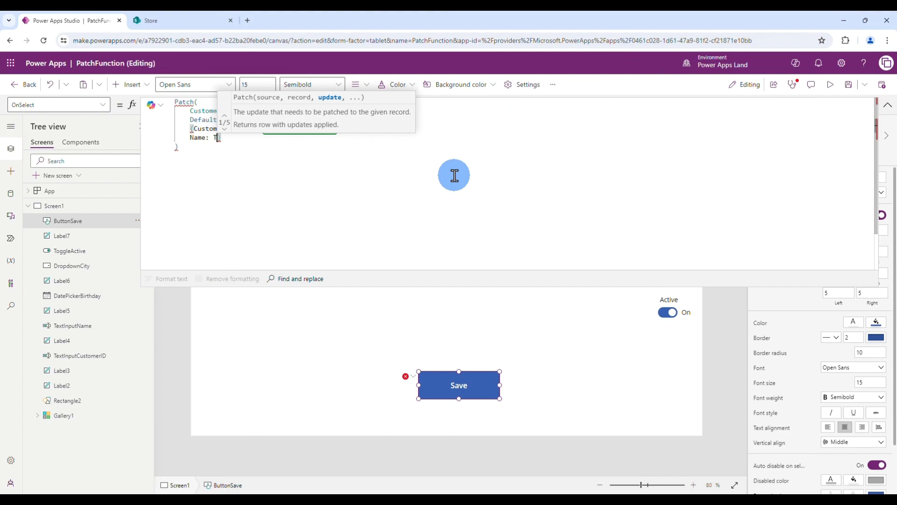
type("exIn")
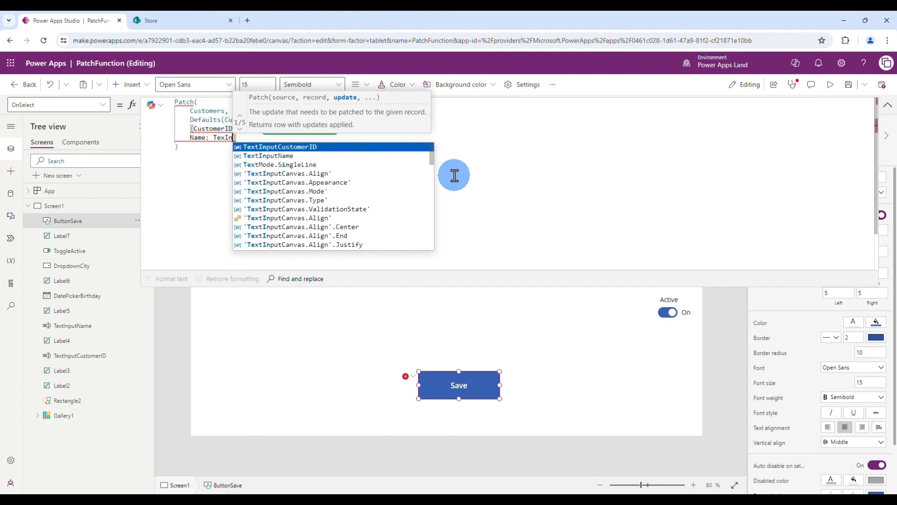
key("Down")
key("Tab")
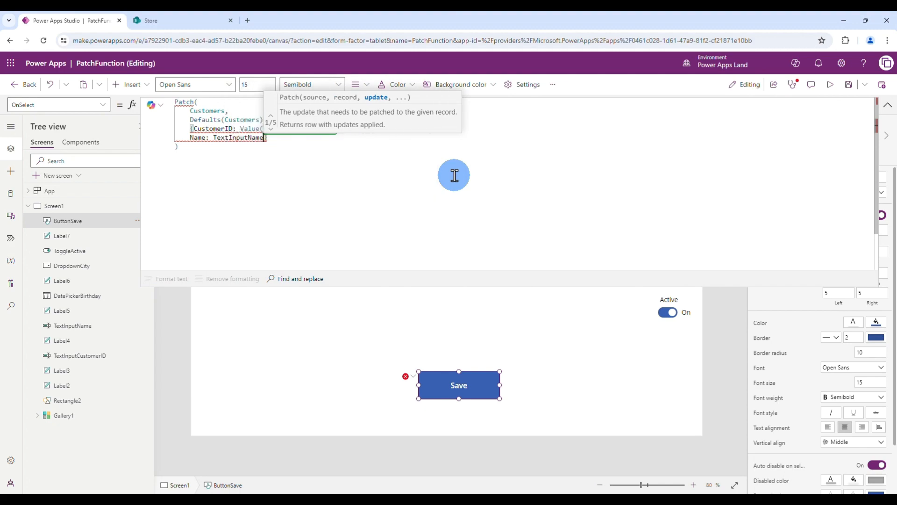
type(".Te")
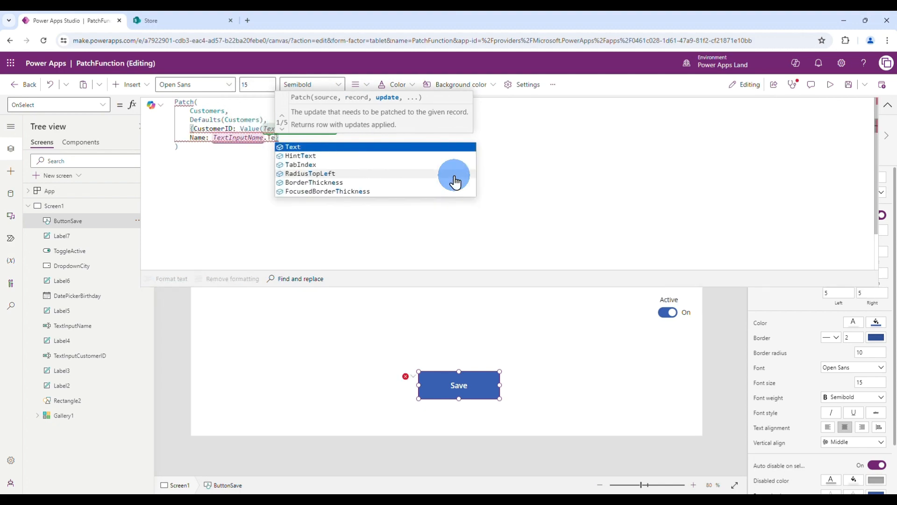
type("xt")
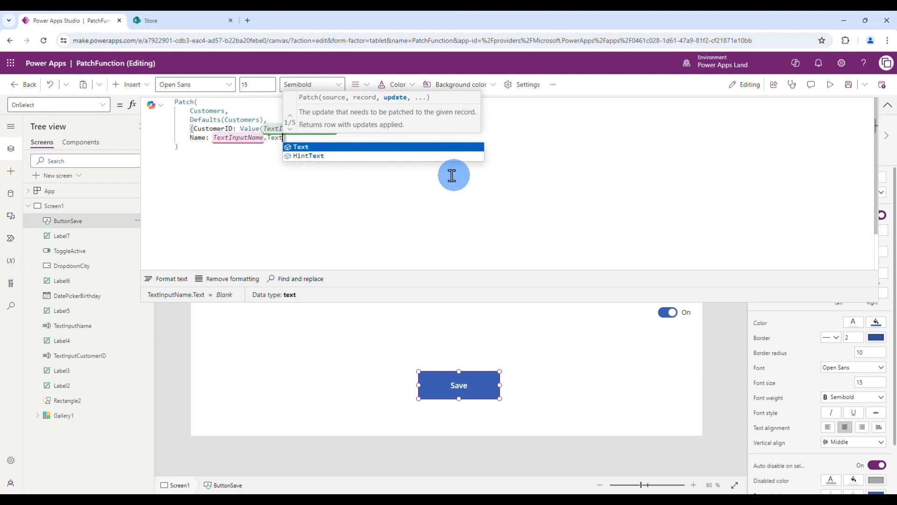
left_click(336, 187)
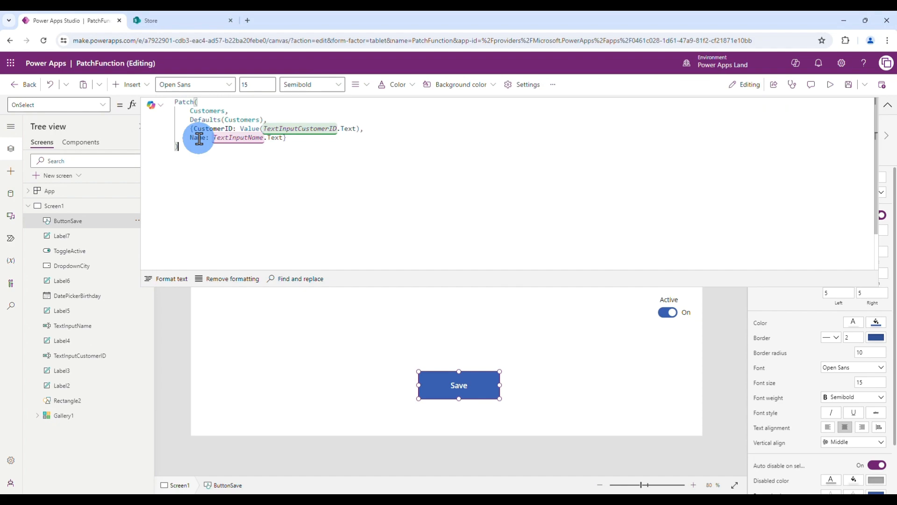
Add a City field on a new line of the Patch record, mapped to DropdownCity.SelectedText.
left_click(283, 137)
type(",")
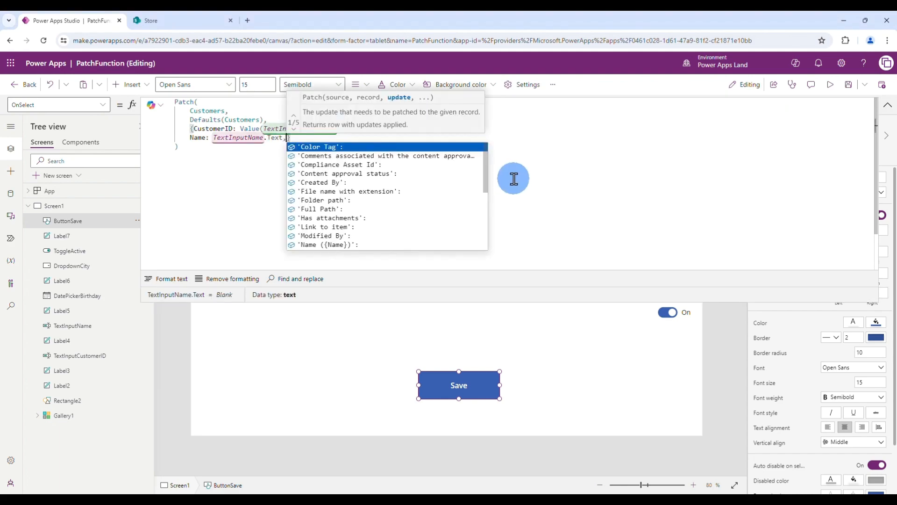
key("shift+Return")
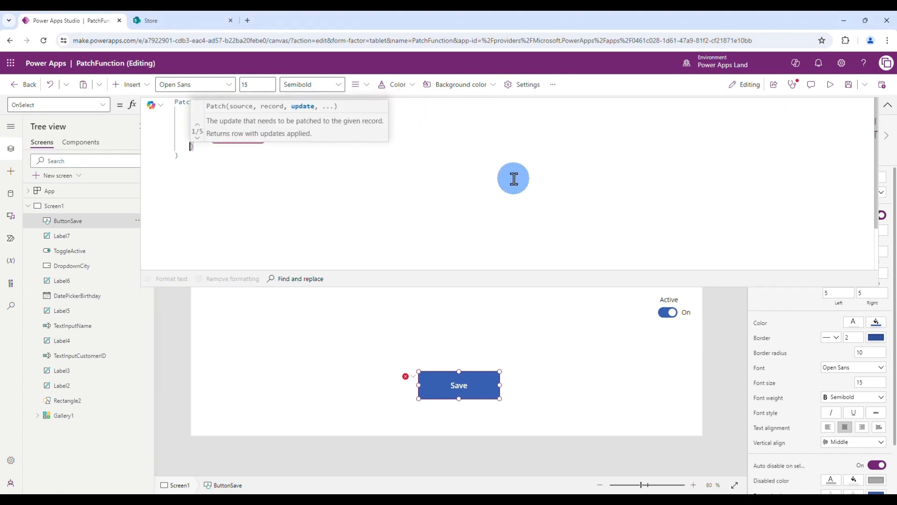
type("City")
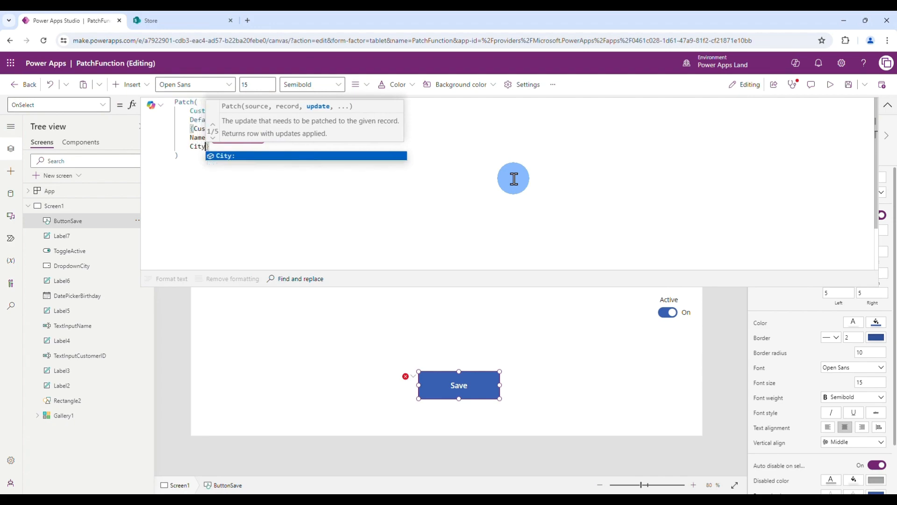
key("Tab")
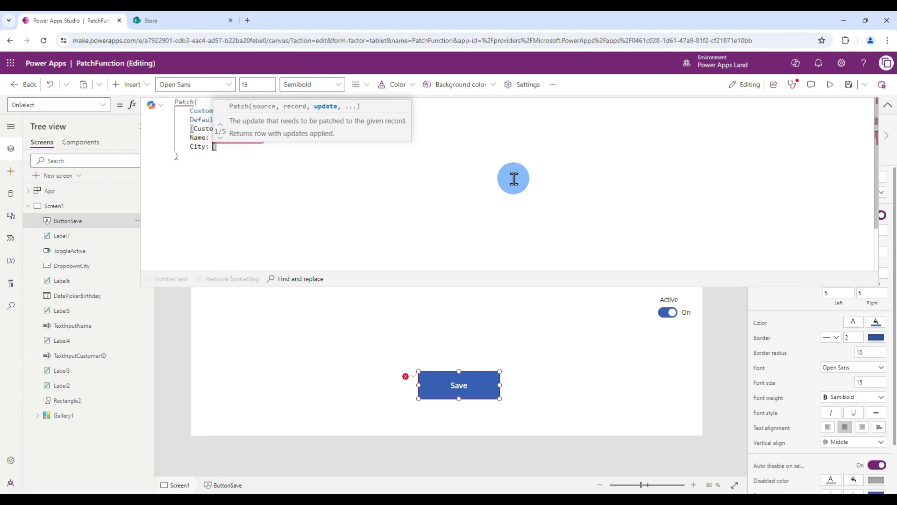
type("DropdownCity")
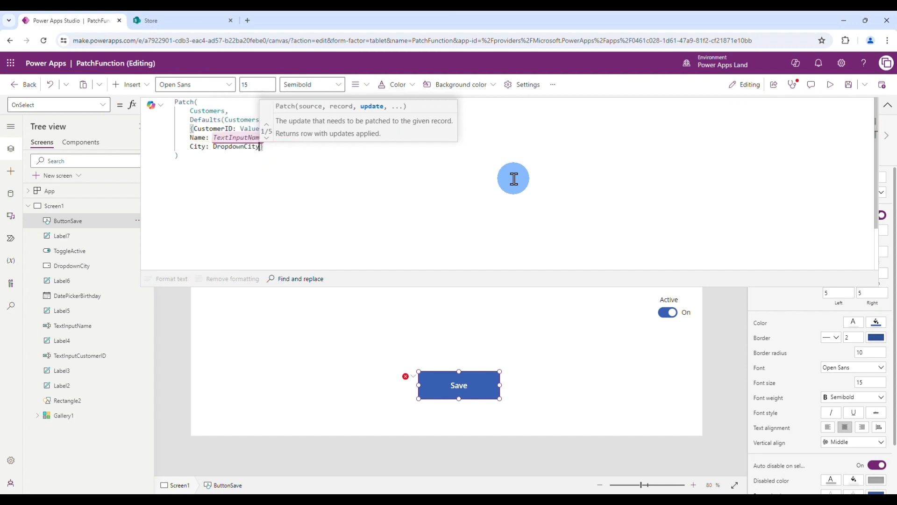
type(".")
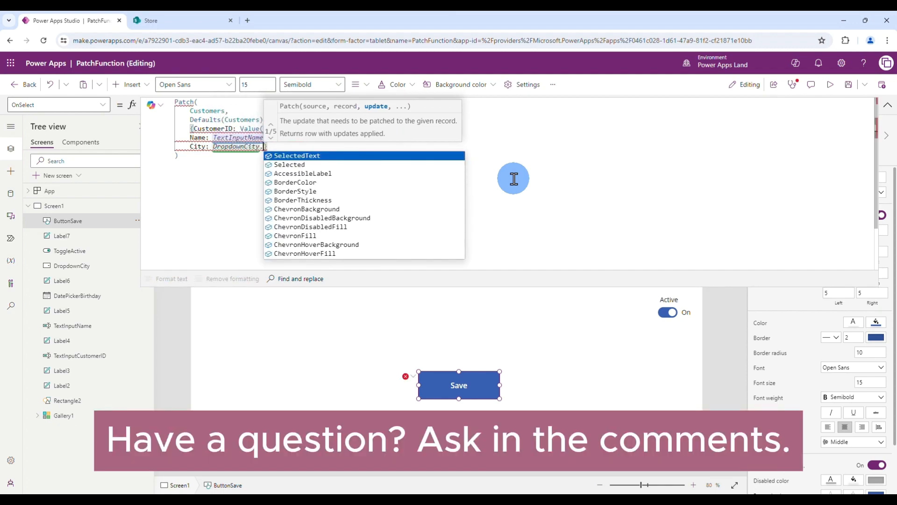
key("Tab")
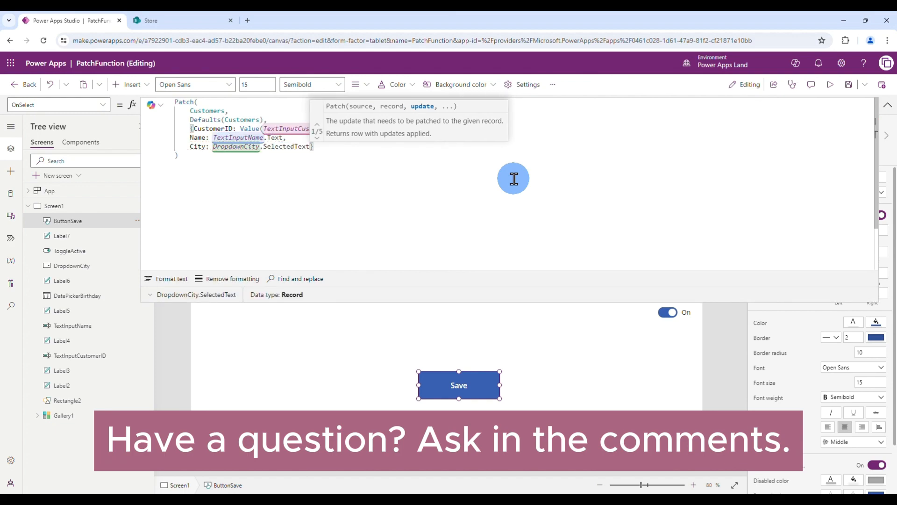
Add a Birthday field on a new line of the Patch record, mapped to DatePickerBirthday.SelectedDate.
type(",")
key("shift+Return")
type("Birthday: ")
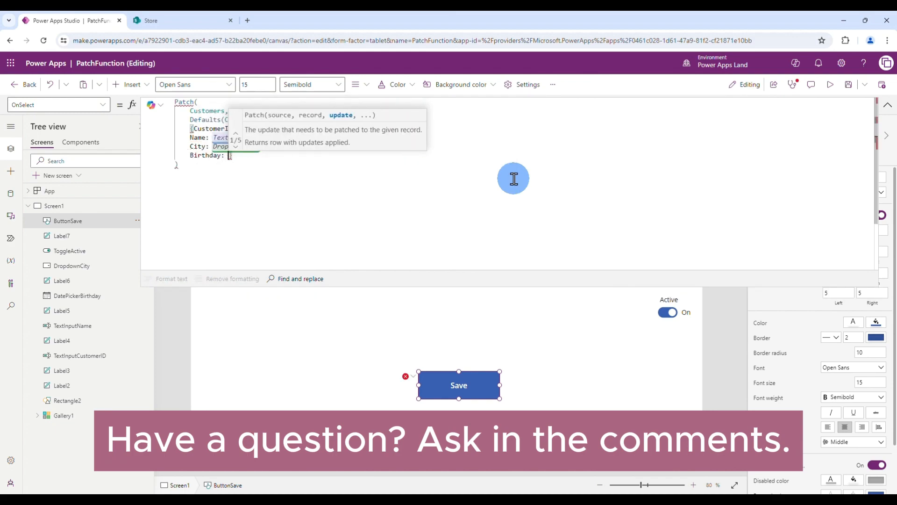
type("Date")
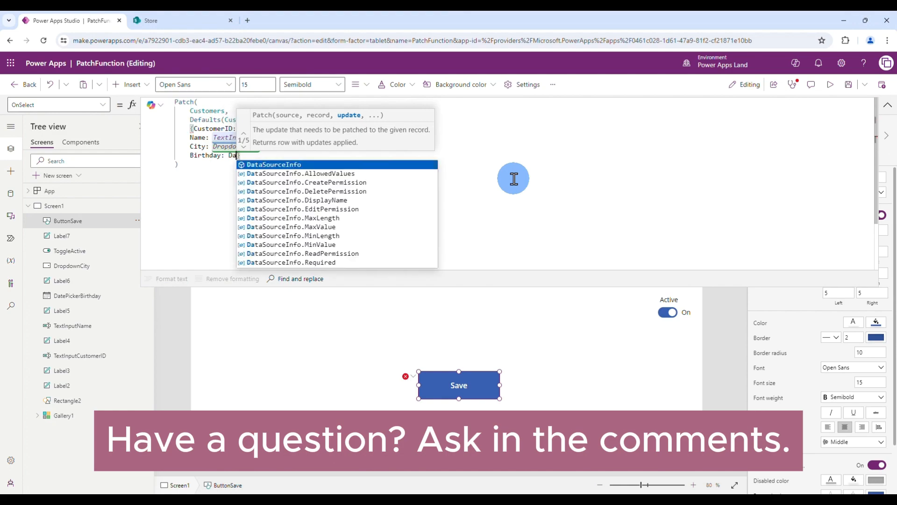
type("PickerBirthday")
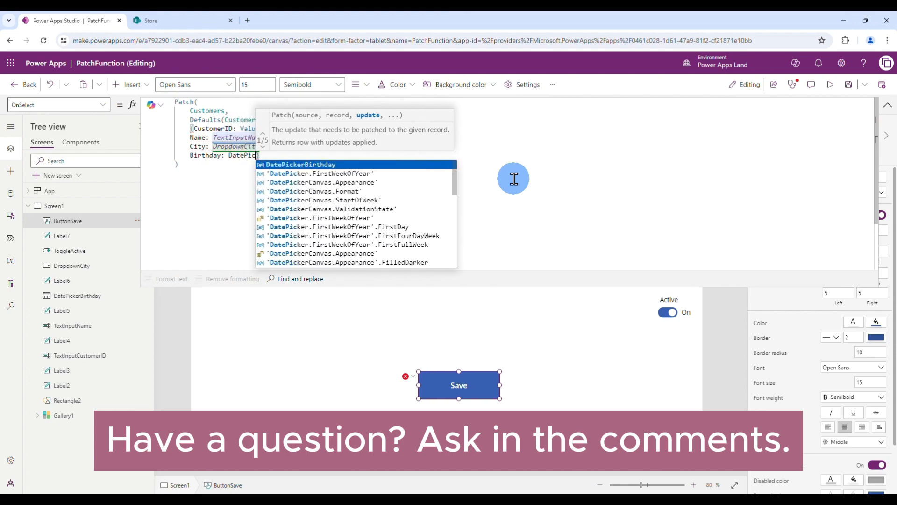
key("Tab")
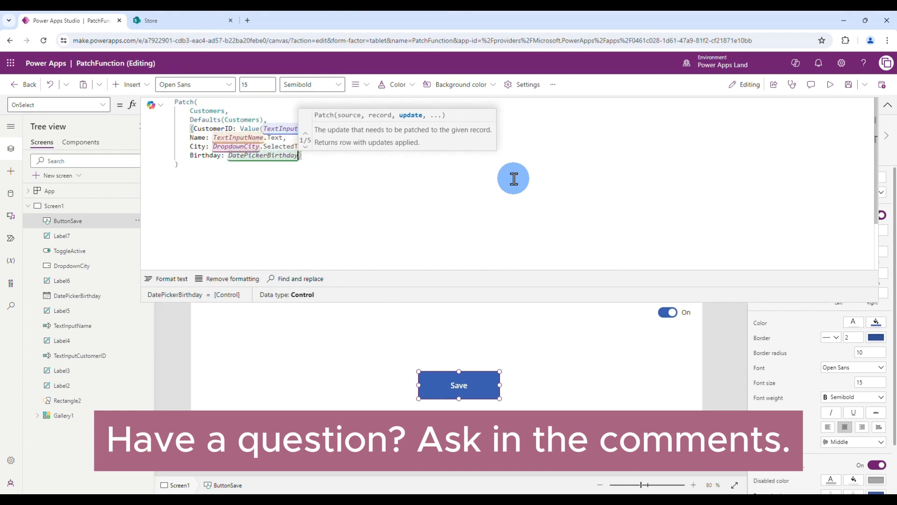
type(".")
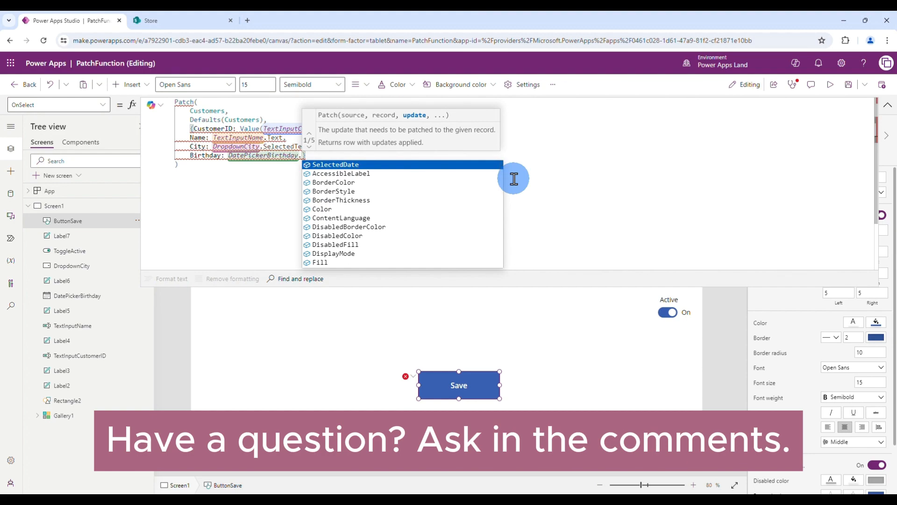
key("Tab")
Add an Active field on a new line of the Patch record, mapped to ToggleActive.Value.
type(",")
key("shift+Return")
type("Active")
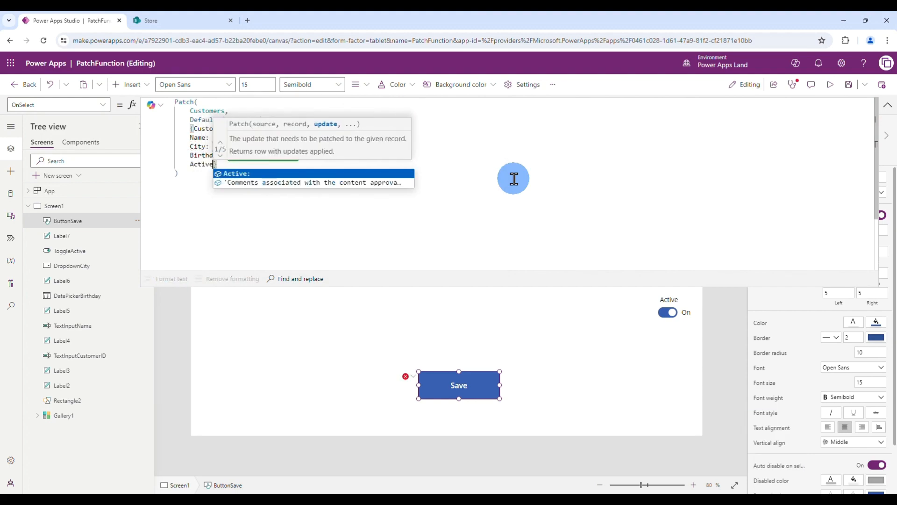
key("Tab")
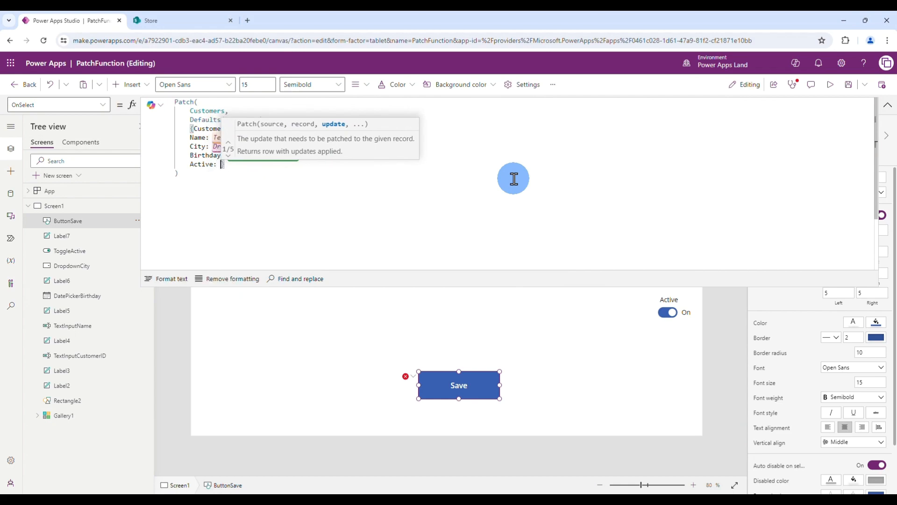
type("Toogl")
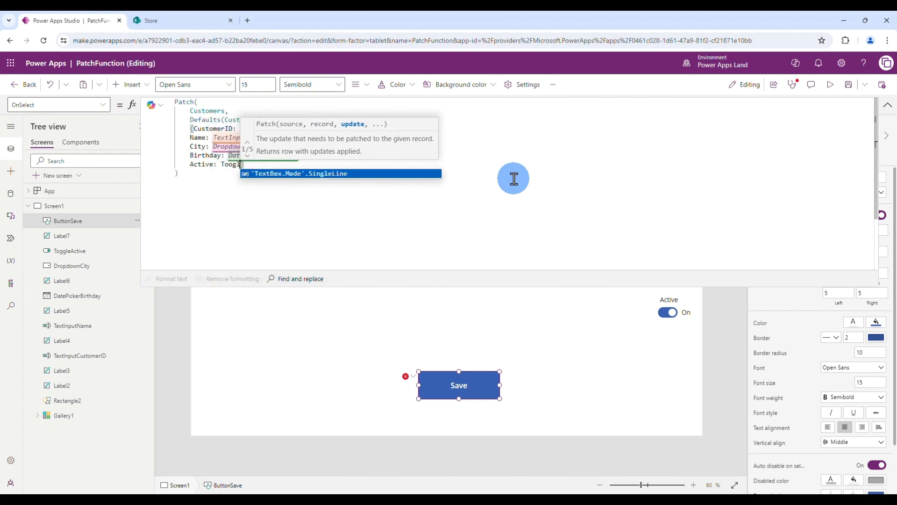
key("BackSpace")
key("BackSpace")
key("BackSpace")
type("ggl")
key("Tab")
type(".")
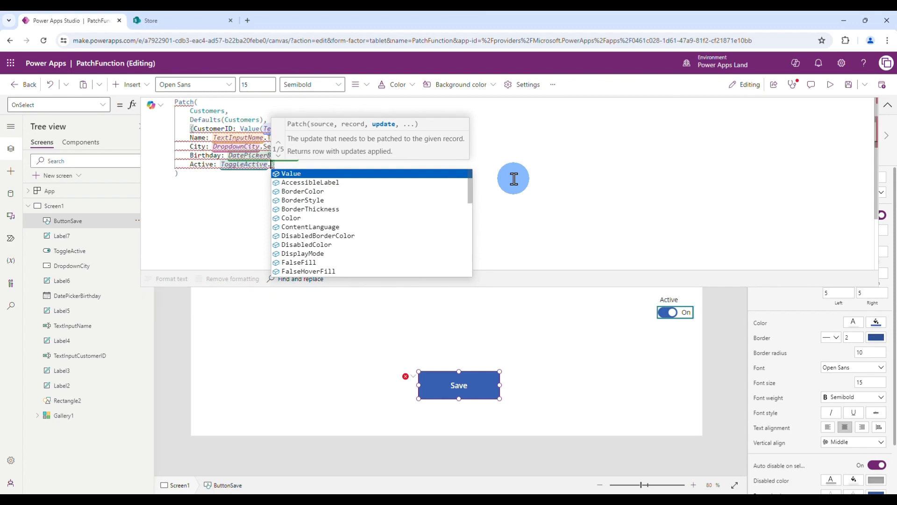
type("V")
key("Tab")
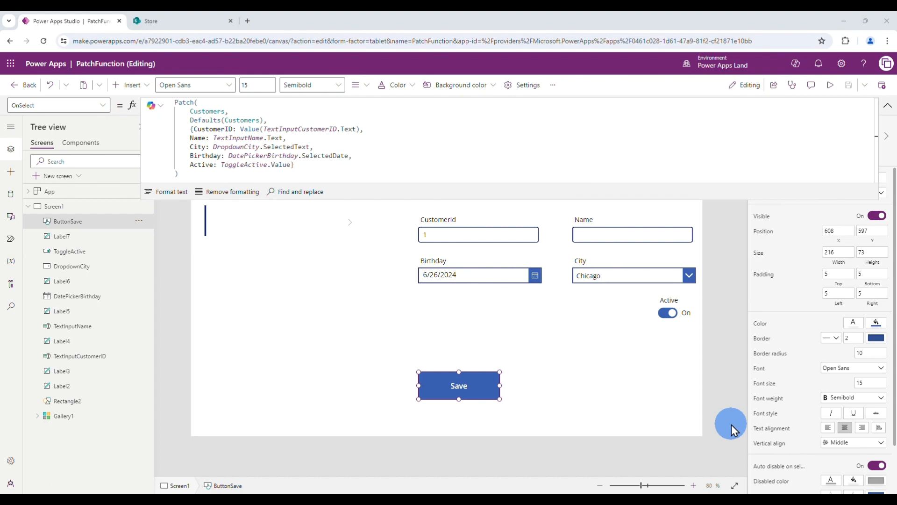
Preview the app and fill in CustomerId 2 and the customer's name in the entry form.
left_click(830, 85)
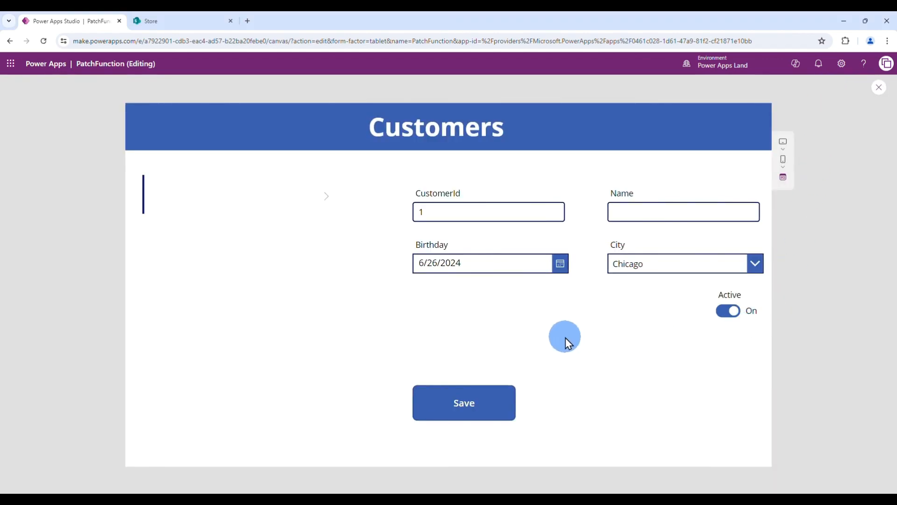
left_click_drag(431, 214, 416, 211)
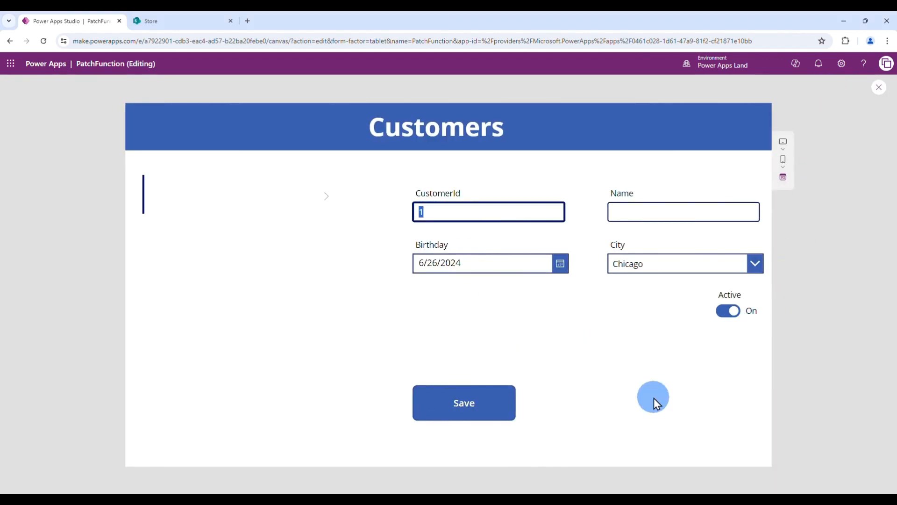
type("2")
left_click(631, 212)
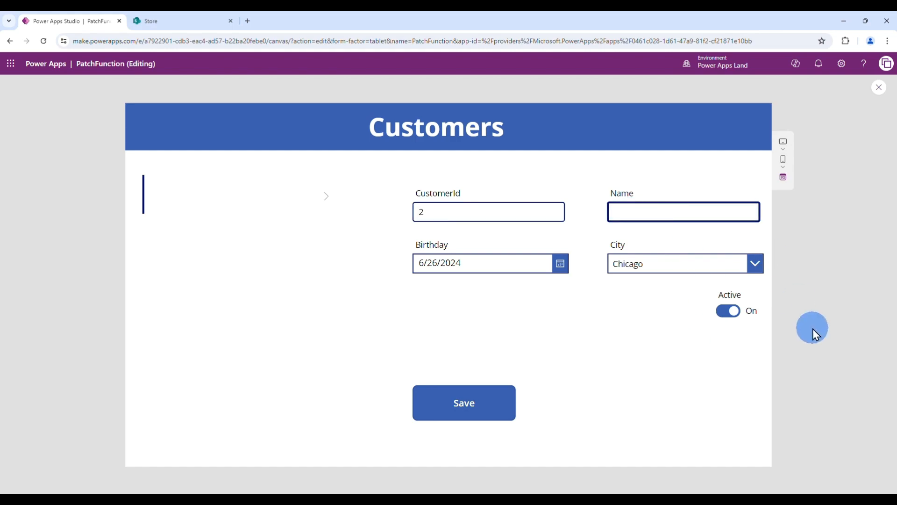
type("Zack")
Pick the date of birth for customer 2 in the Birthday calendar, changing the year and day.
left_click(561, 265)
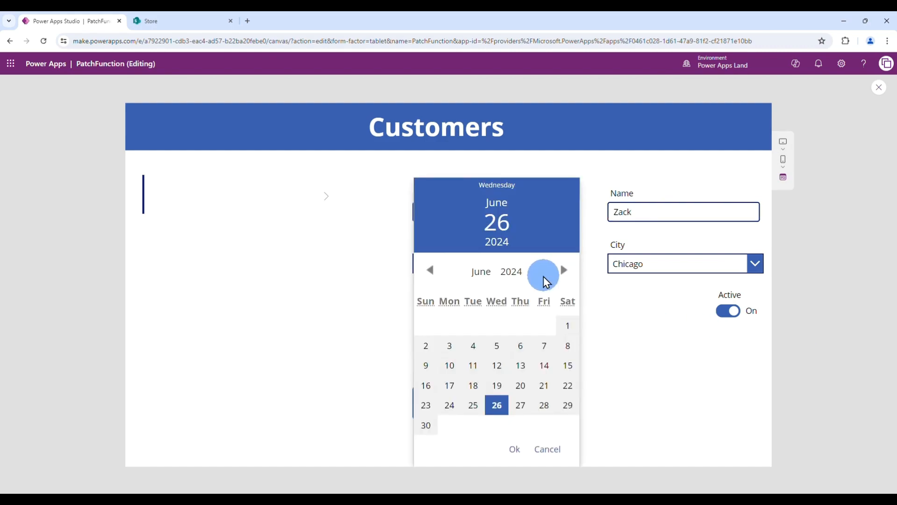
left_click(513, 276)
left_click_drag(521, 372, 521, 359)
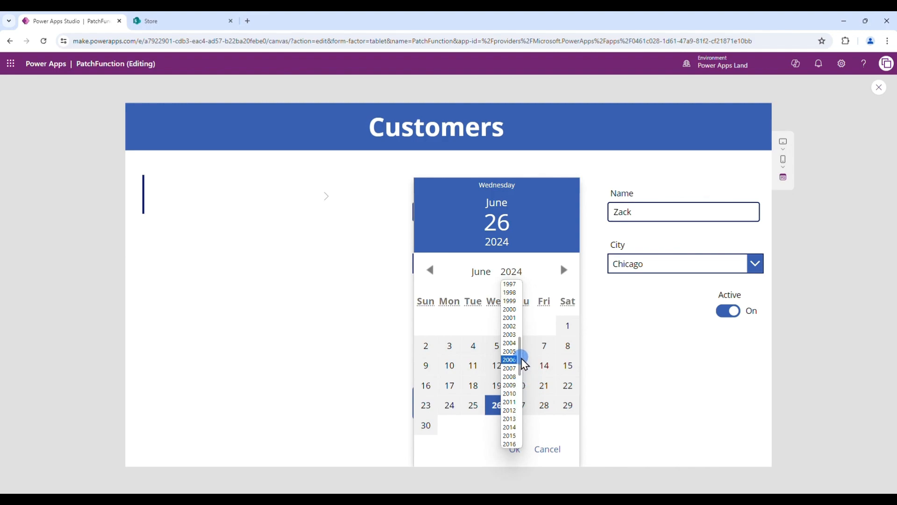
left_click(513, 312)
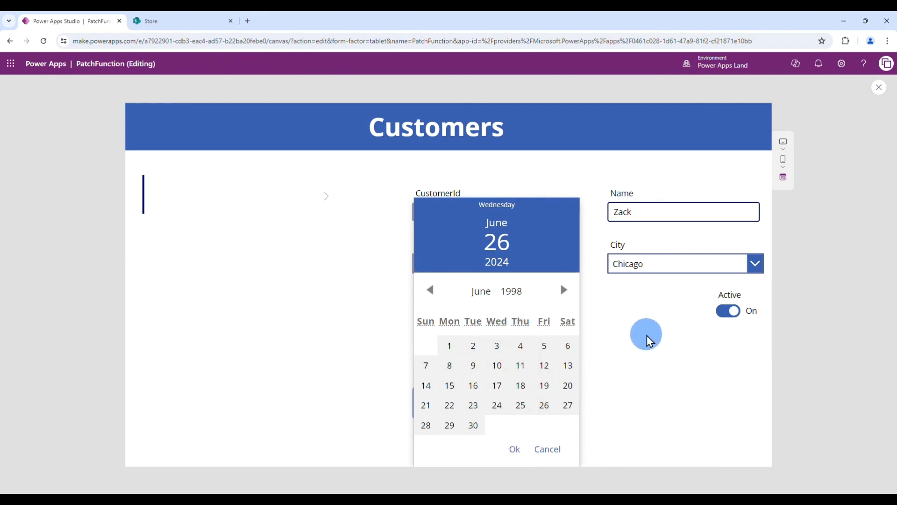
left_click(497, 366)
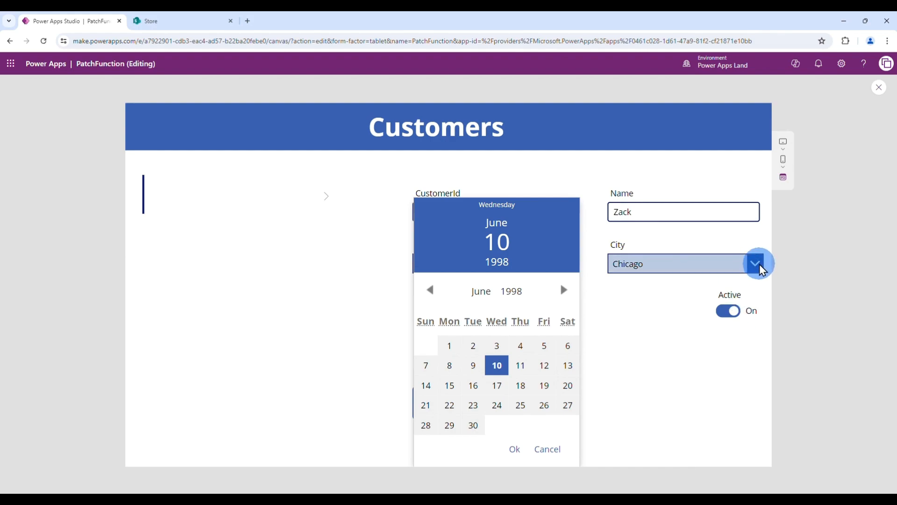
left_click(517, 450)
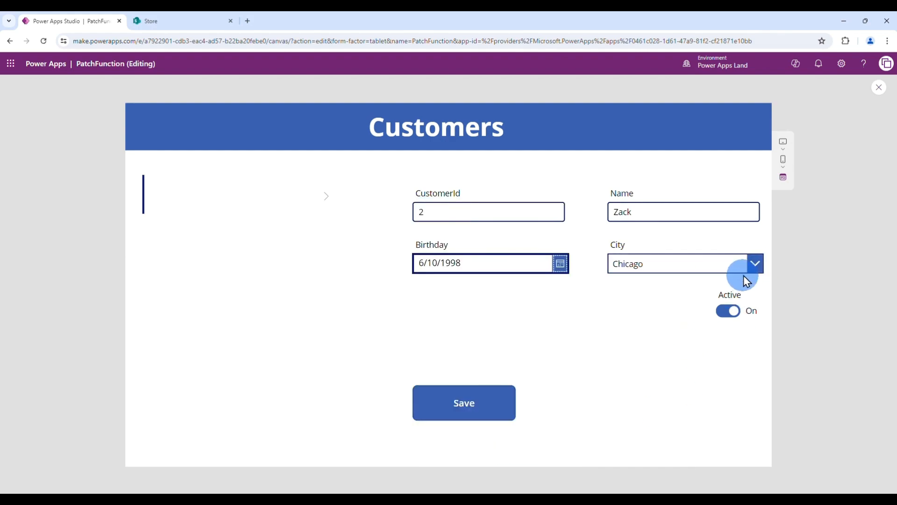
Choose New York as the City and save the record for customer 2.
left_click(755, 265)
left_click(636, 302)
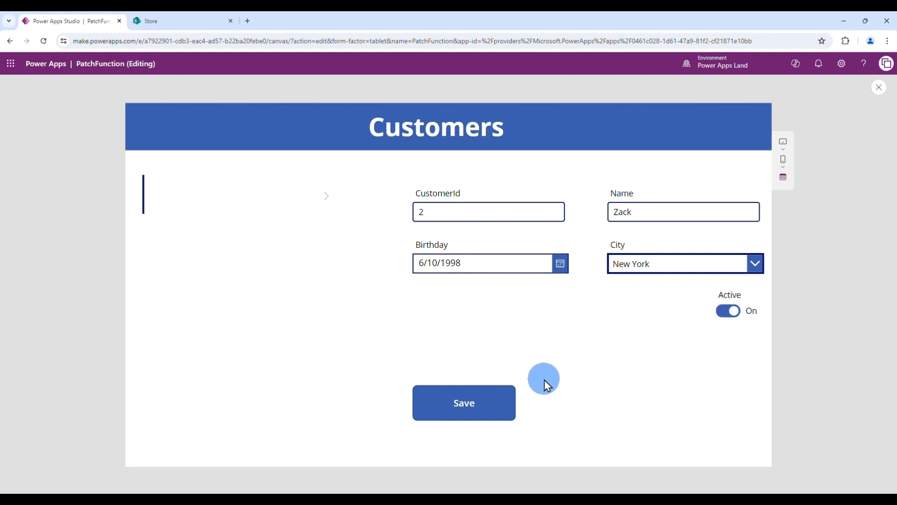
left_click(459, 412)
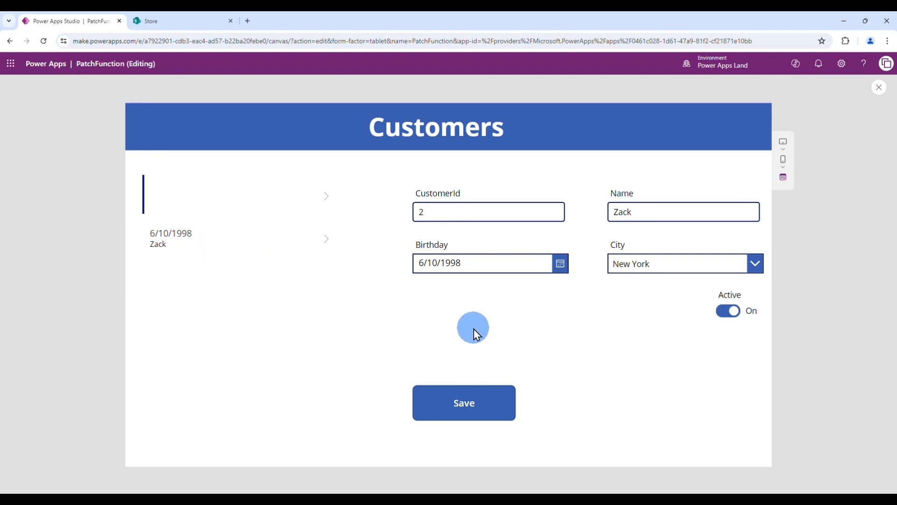
Change the CustomerId to 3 and replace the Name with the new customer's name.
double_click(435, 212)
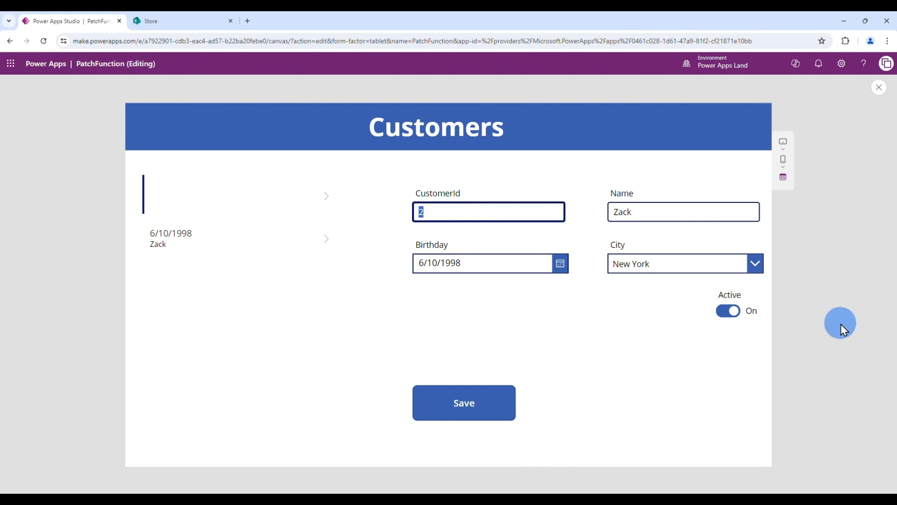
type("3")
double_click(608, 217)
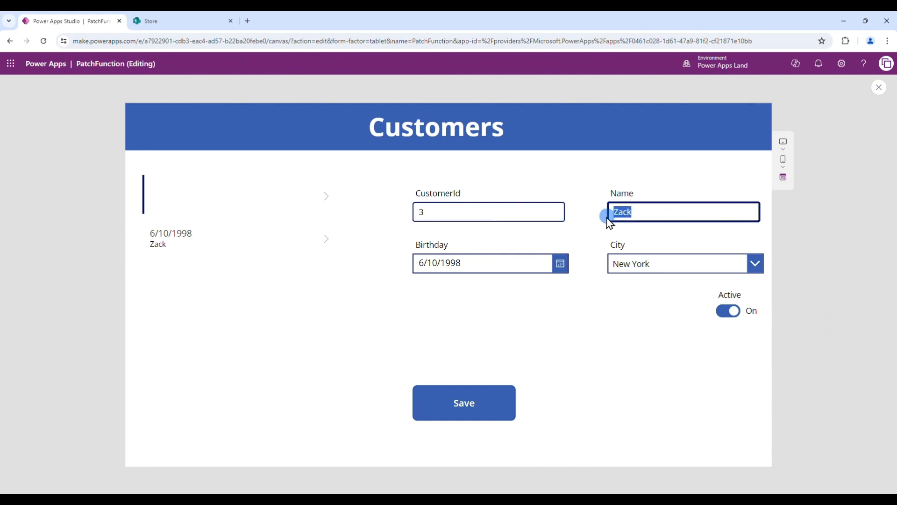
type("Jane")
Pick the date of birth for customer 3 in the Birthday calendar, going back one month.
left_click(577, 265)
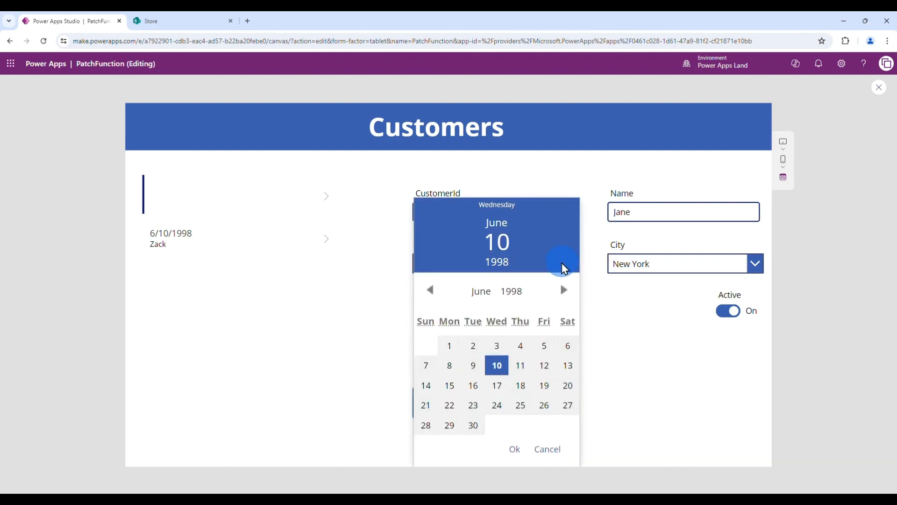
left_click(431, 290)
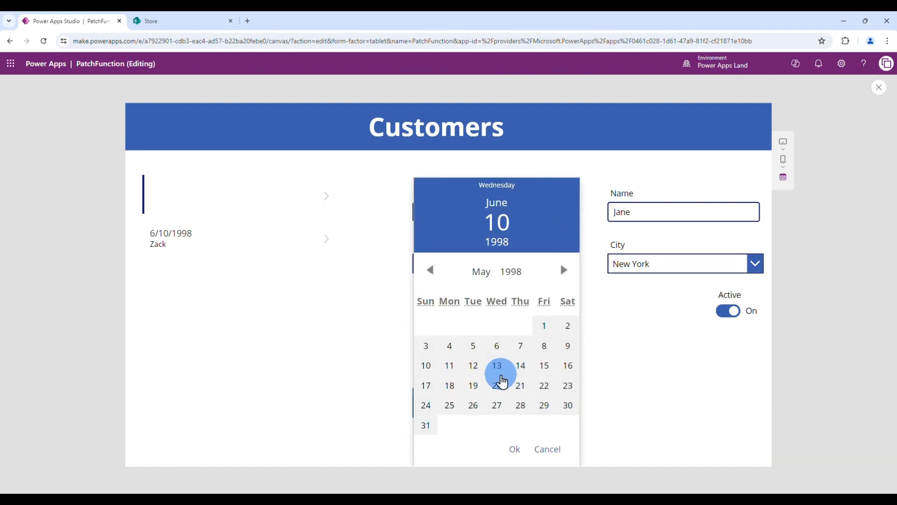
left_click(521, 365)
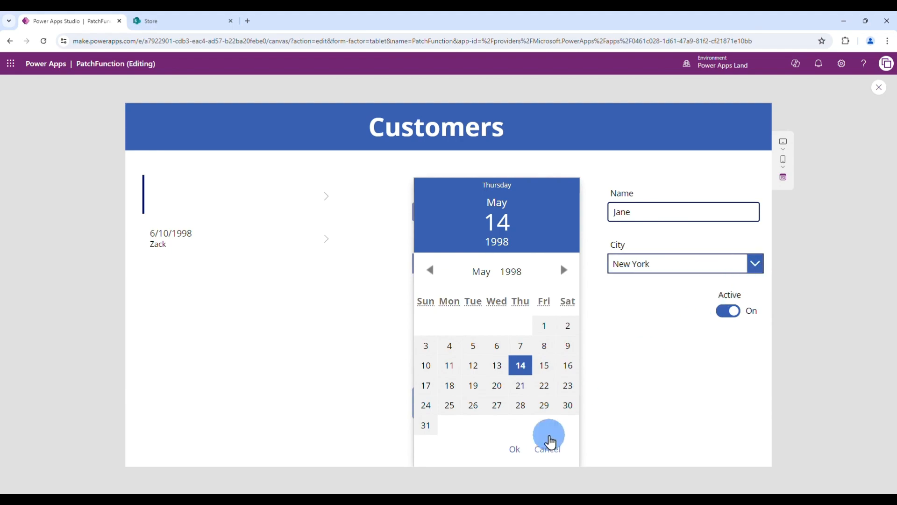
left_click(551, 442)
Choose Chicago as the City and save the record for customer 3.
left_click(748, 266)
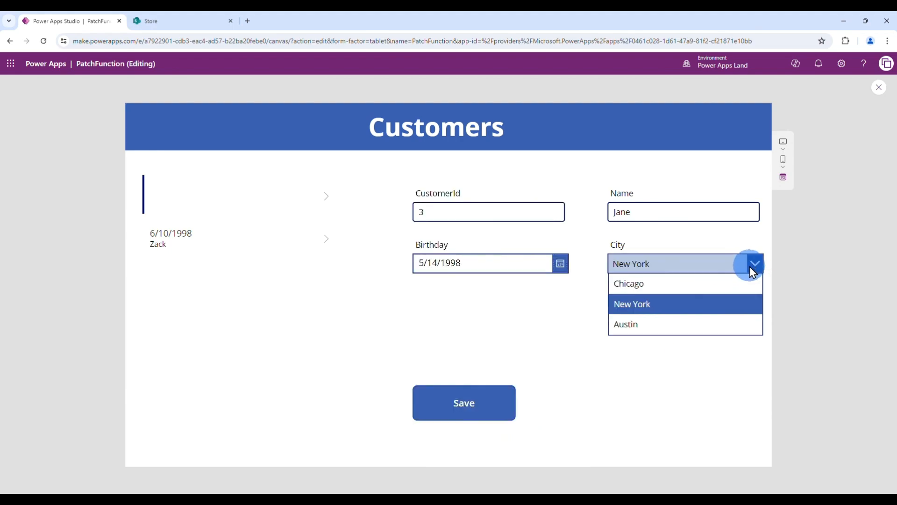
left_click(632, 286)
left_click(488, 414)
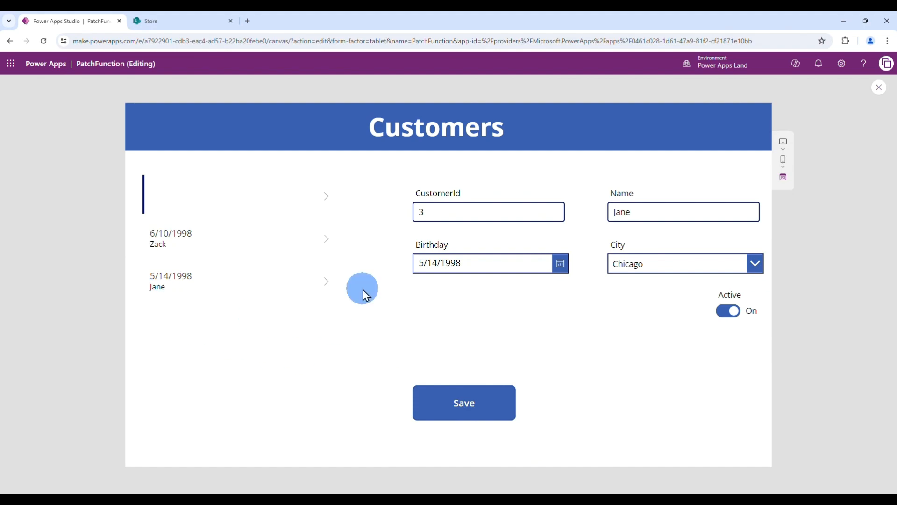
Switch to the SharePoint Customers list, reload it to check the saved records, and return to Power Apps Studio.
left_click(181, 19)
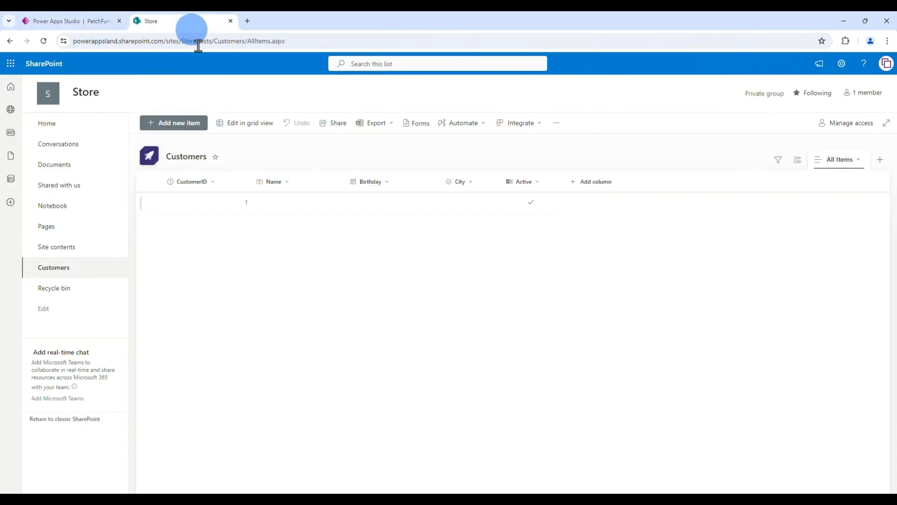
left_click(45, 42)
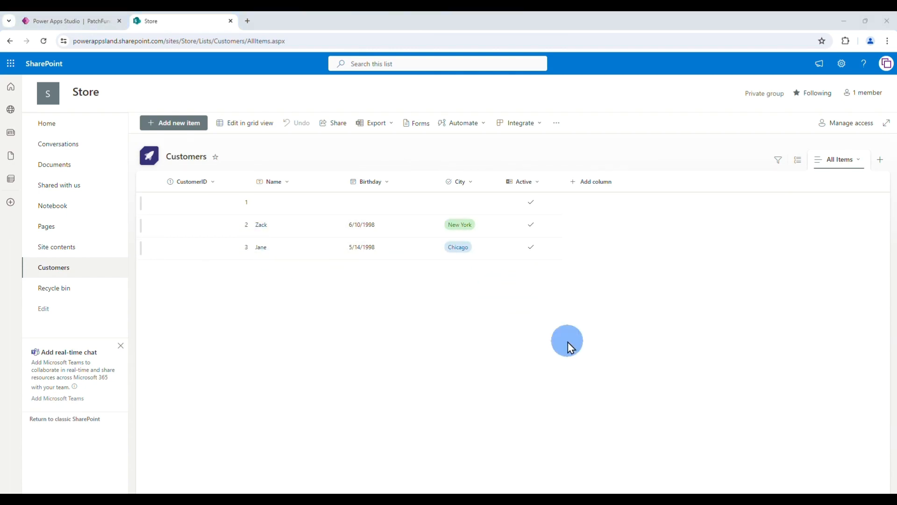
left_click(70, 21)
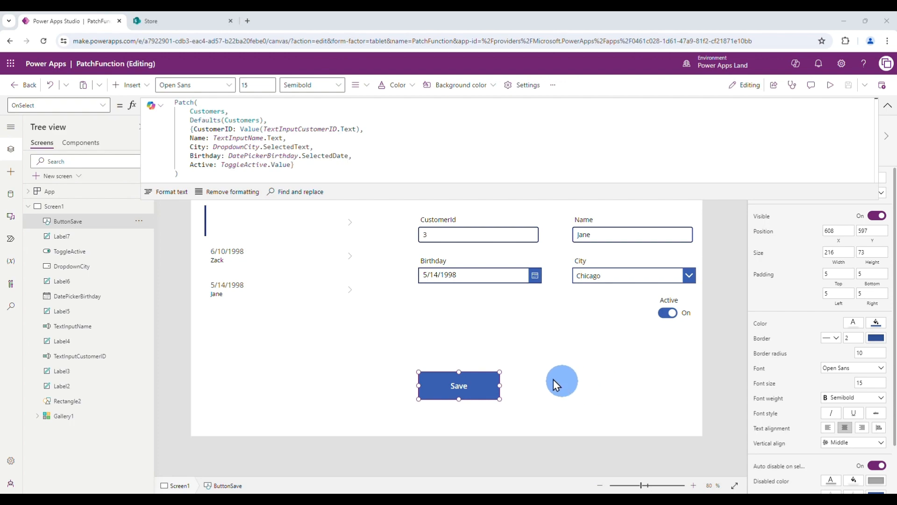
Open the customer gallery's TemplateFill property and clear its existing formula.
left_click(263, 270)
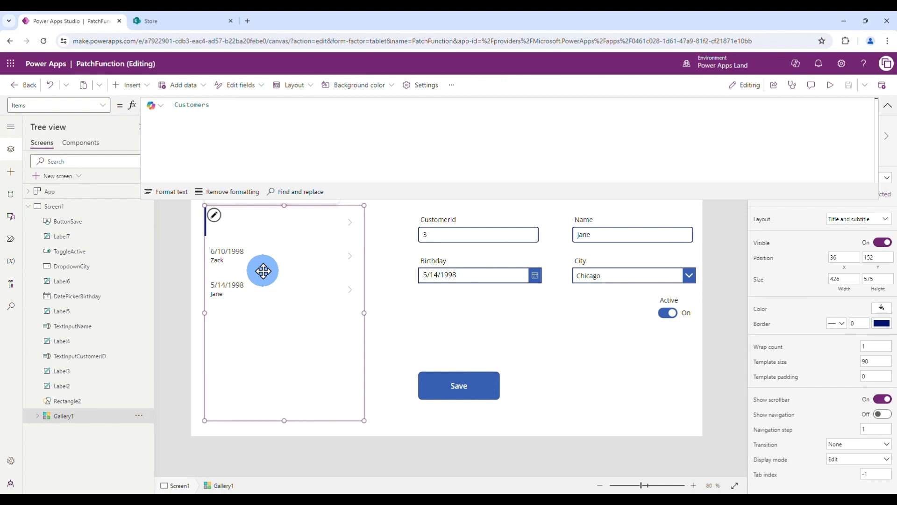
left_click(103, 106)
scroll(56, 210, "down", 5)
left_click(55, 214)
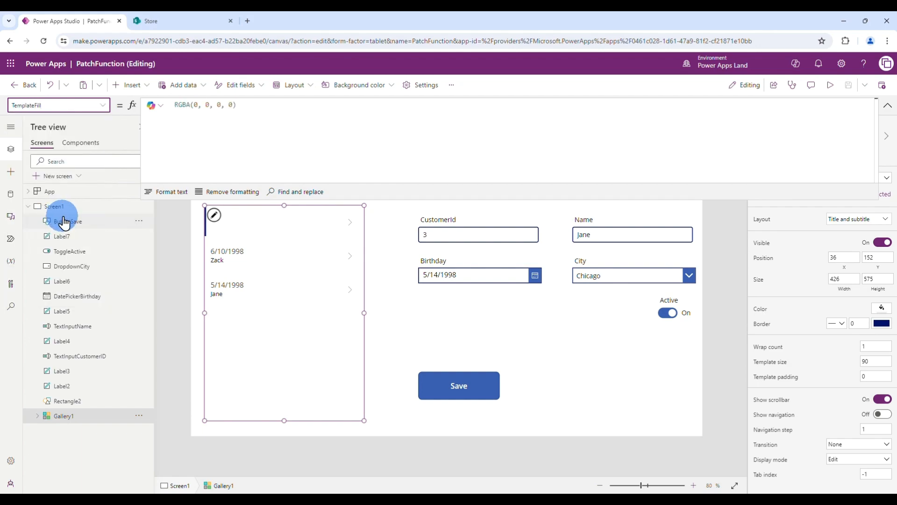
left_click(261, 105)
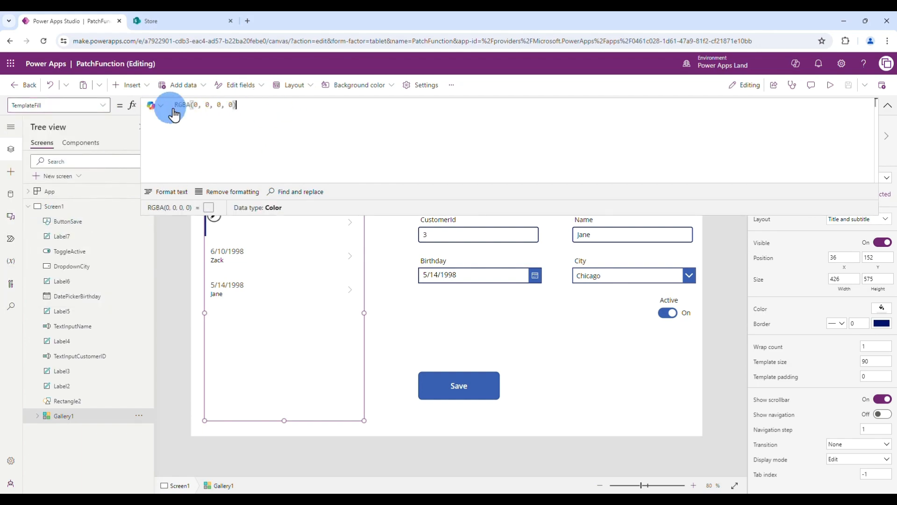
key("ctrl+a")
key("BackSpace")
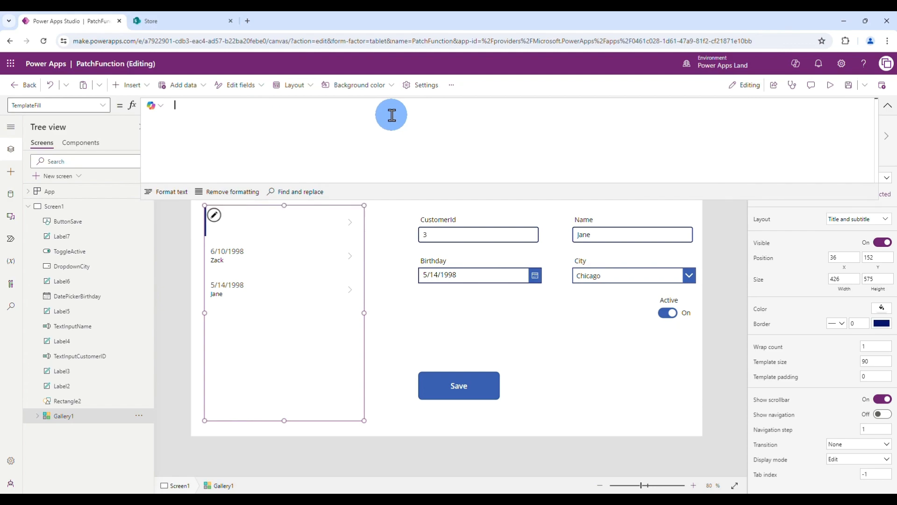
Start the gallery's TemplateFill formula with an If function that tests ThisItem.IsSelected.
type("If")
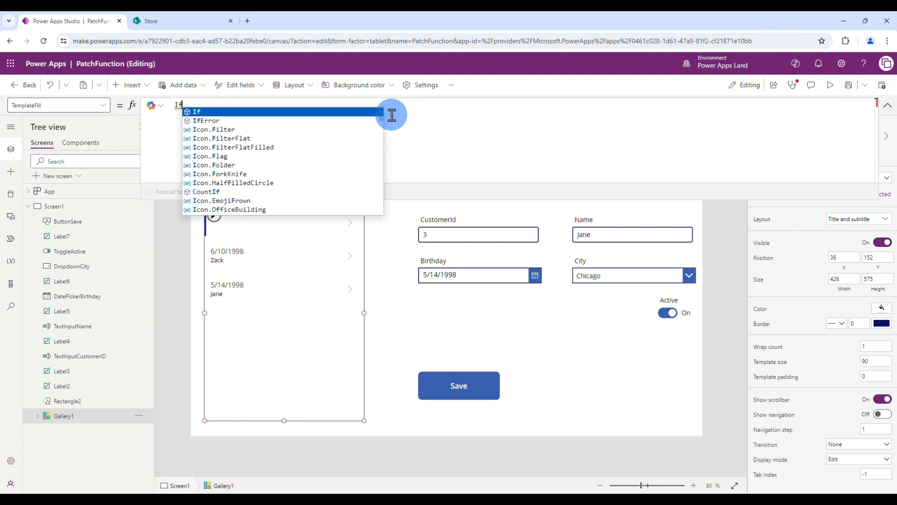
type("(T")
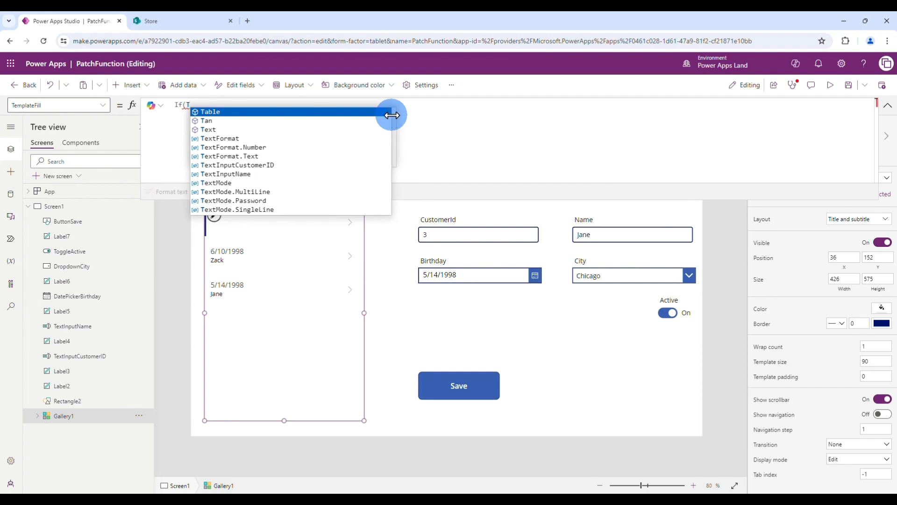
type("his")
key("Tab")
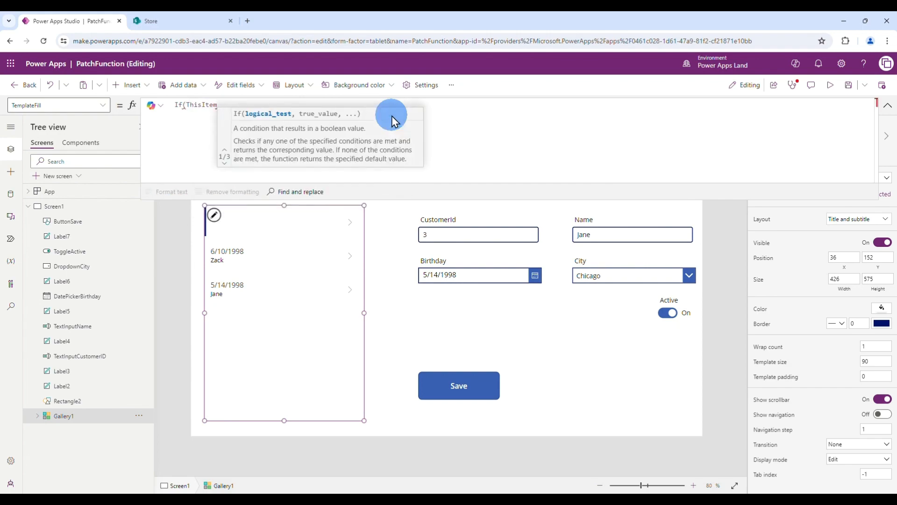
type(".Is")
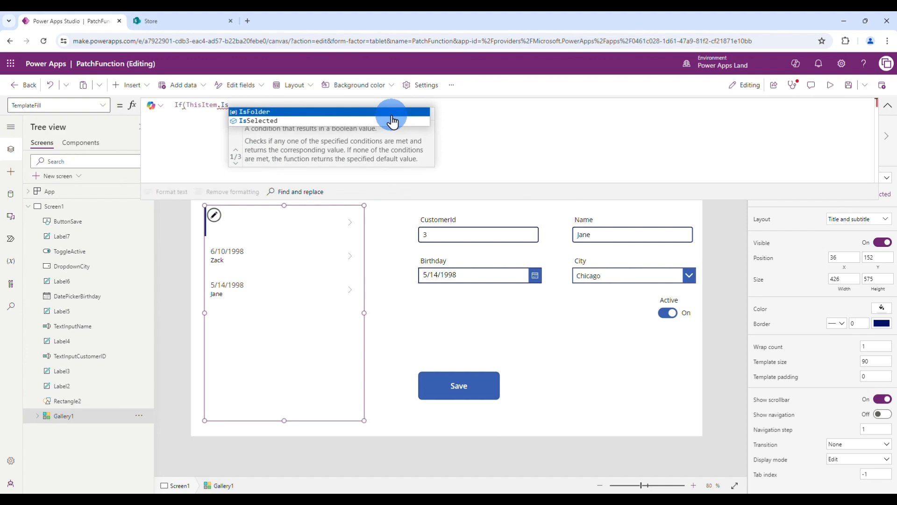
left_click(393, 121)
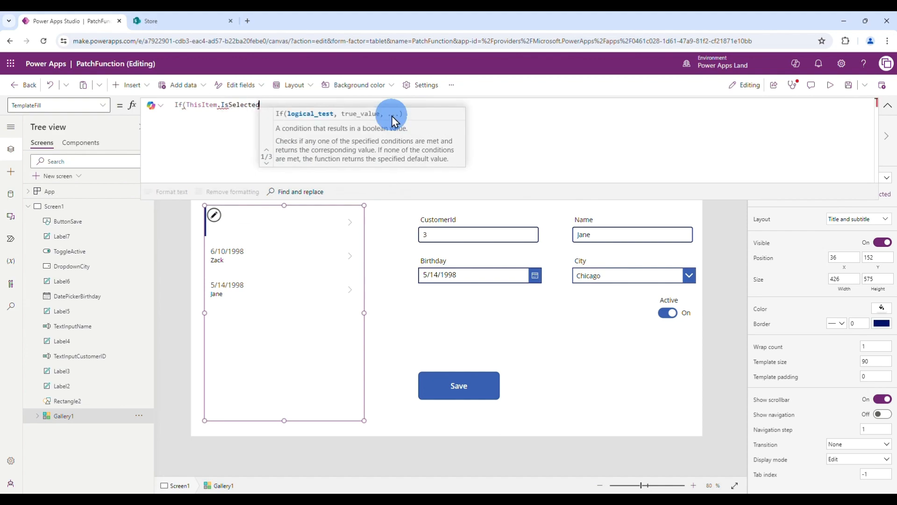
type(",")
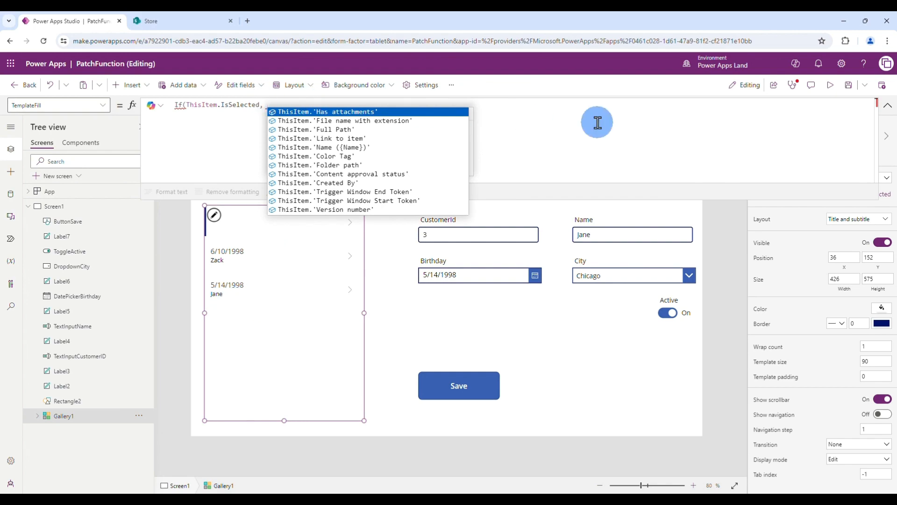
Add Color.CadetBlue as the If function's true value for the selected gallery item.
type("Color")
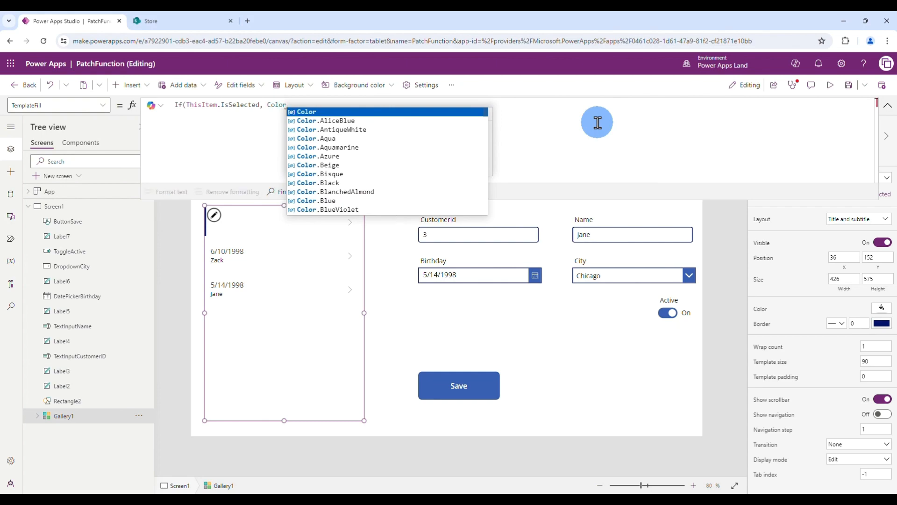
type(".")
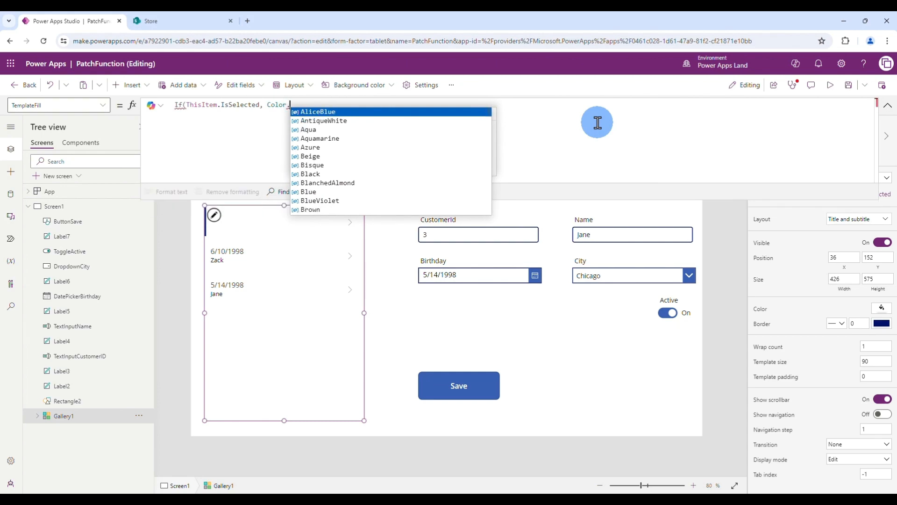
key("Down")
key("Down")
key("Down")
key("Down")
key("Down")
key("Down")
key("Down")
key("Down")
key("Down")
key("Down")
key("Down")
key("Down")
key("Down")
key("Down")
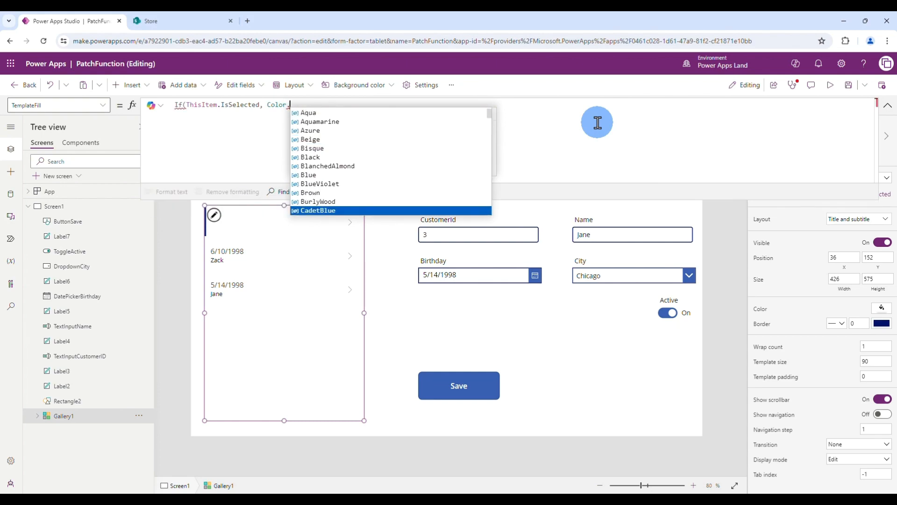
key("Up")
key("Tab")
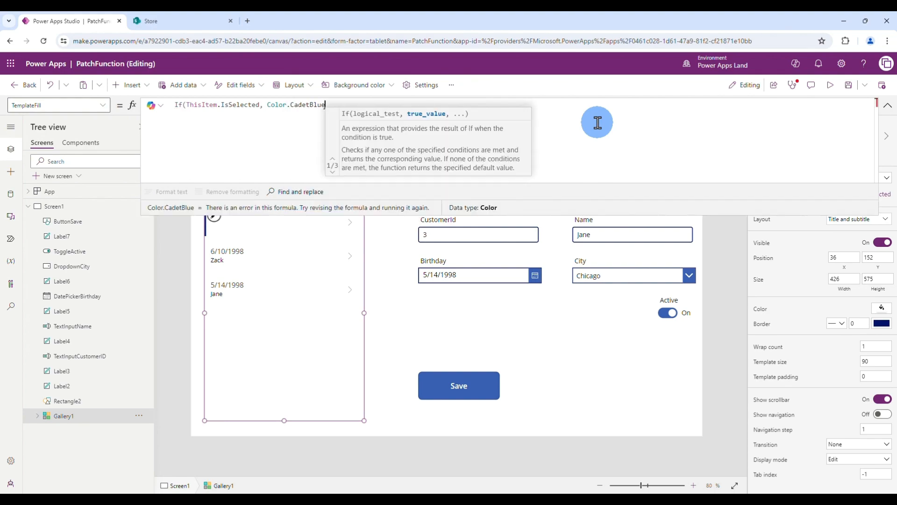
Add Color.LightGray as the fill for unselected items and complete the If formula.
type(", ")
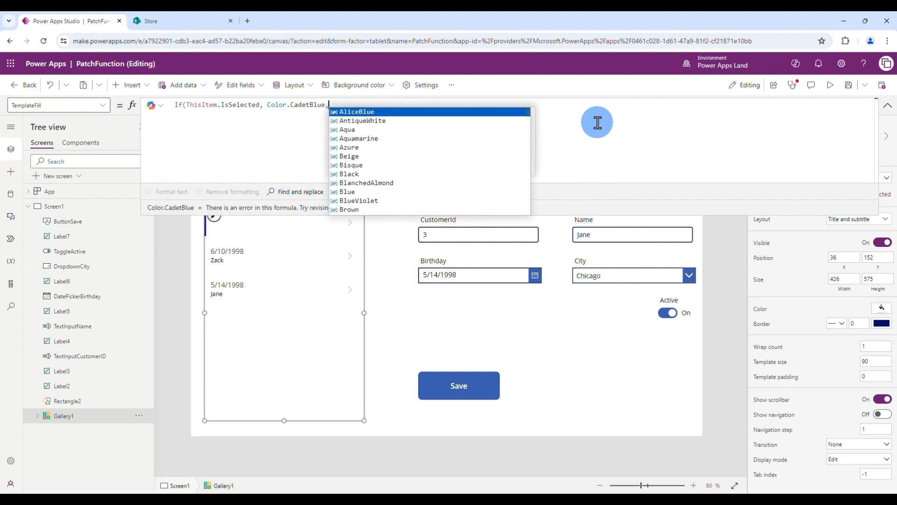
type("C")
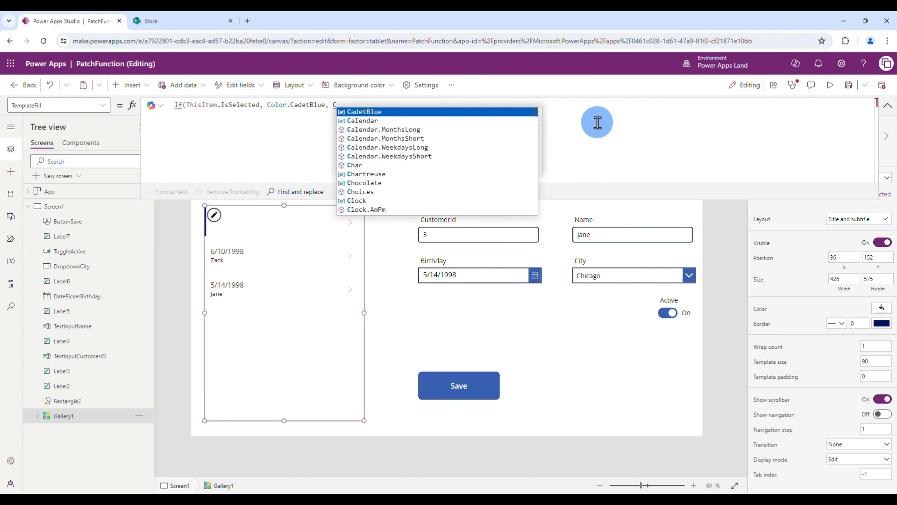
type("olor")
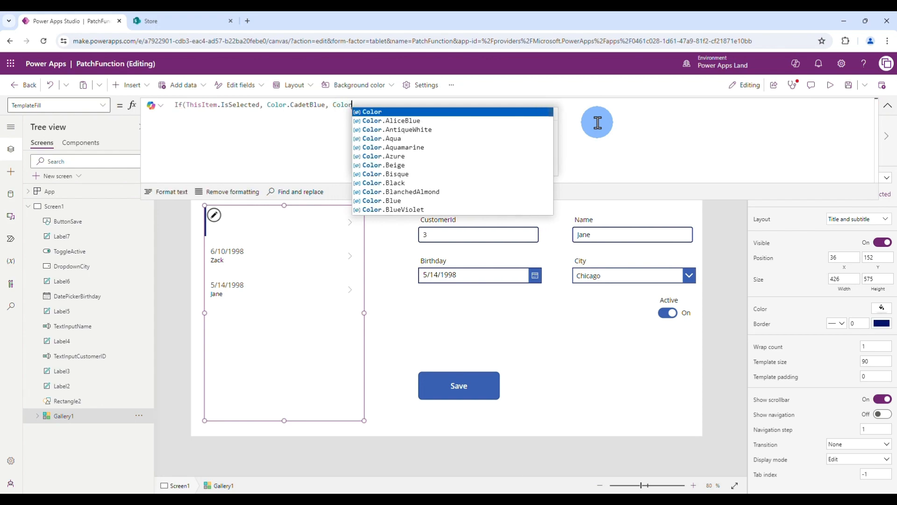
type(".L")
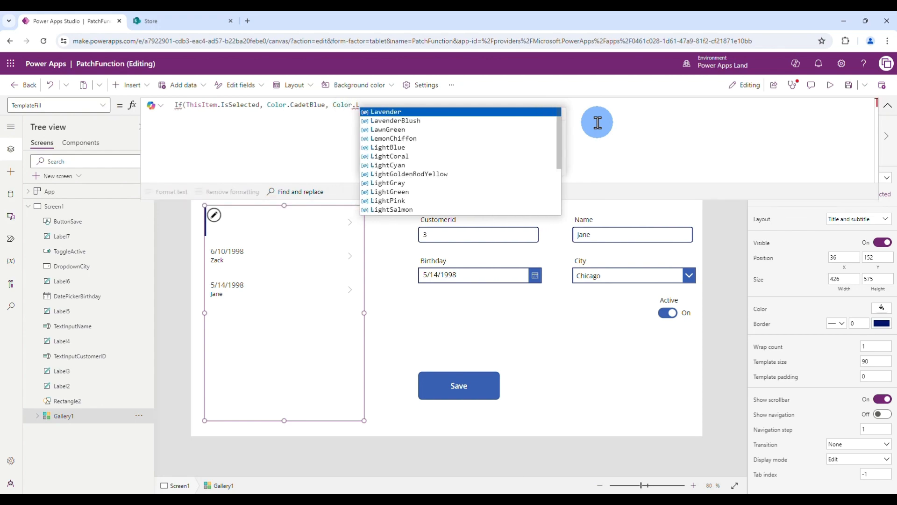
type("ig")
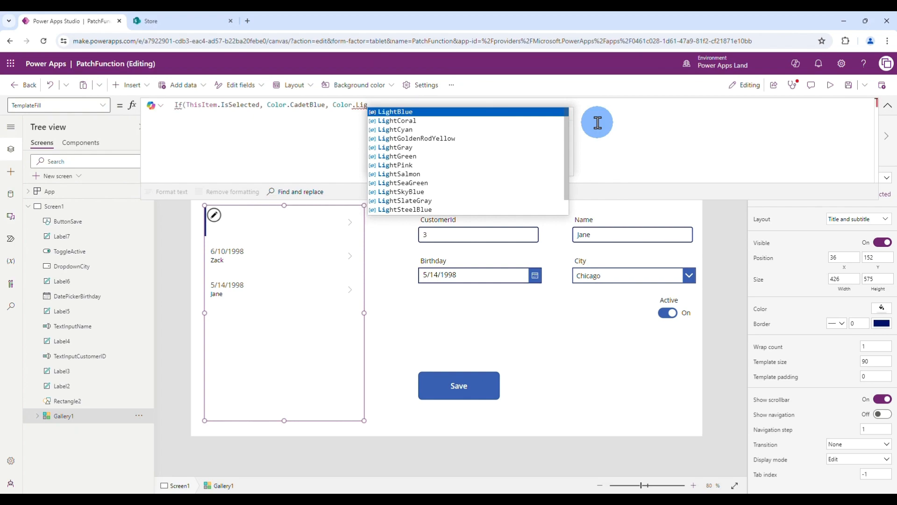
key("Down")
key("Down")
key("Tab")
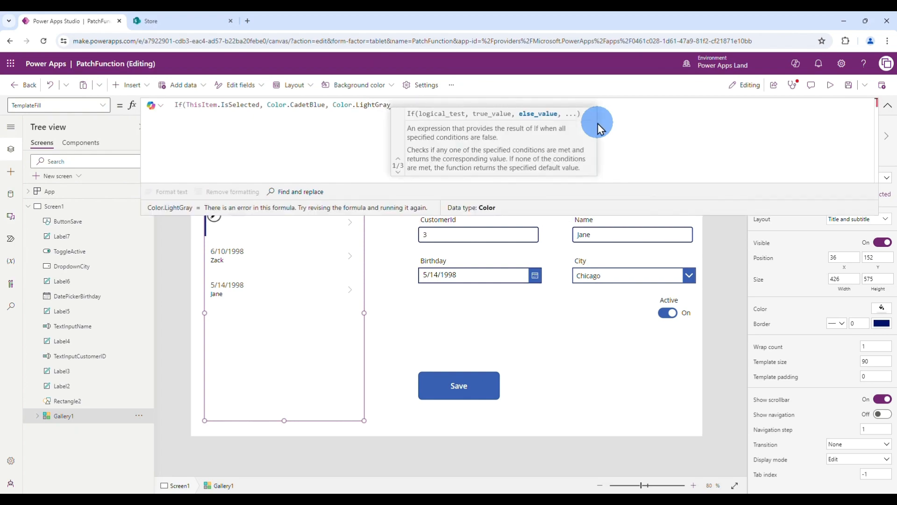
type(")")
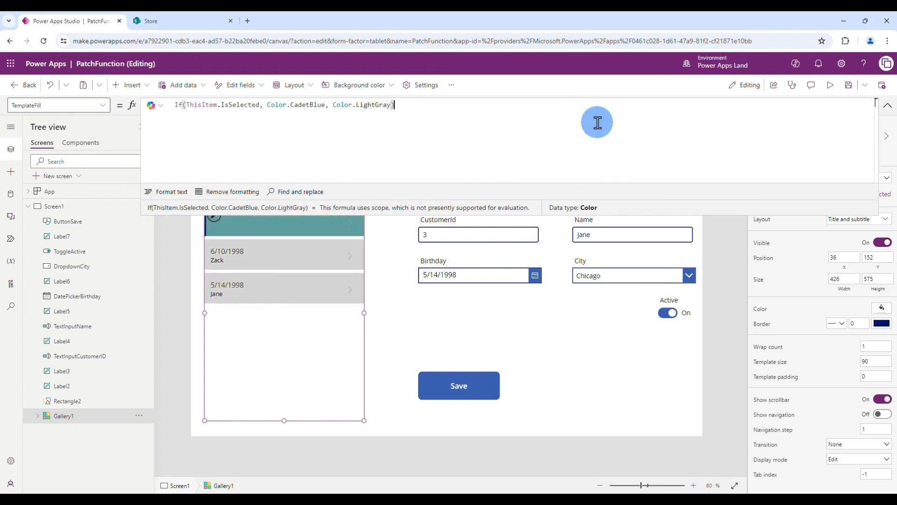
left_click(310, 301)
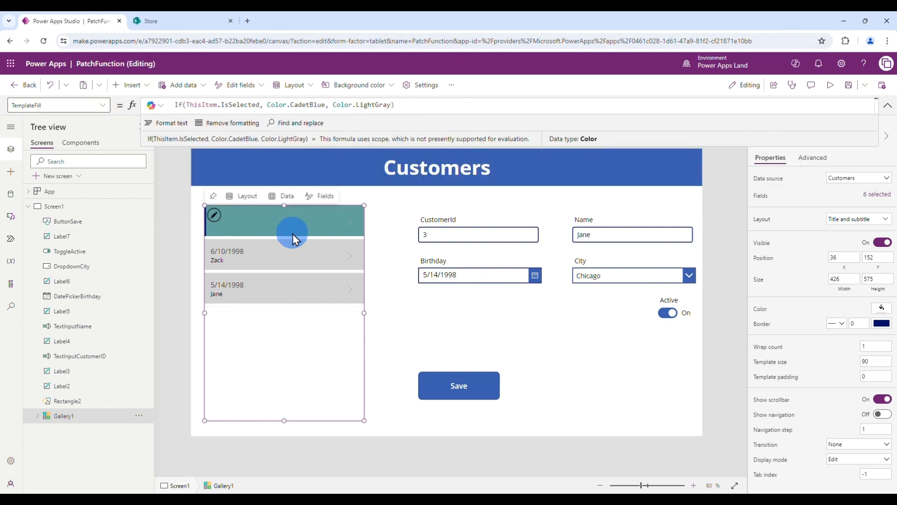
left_click(290, 332)
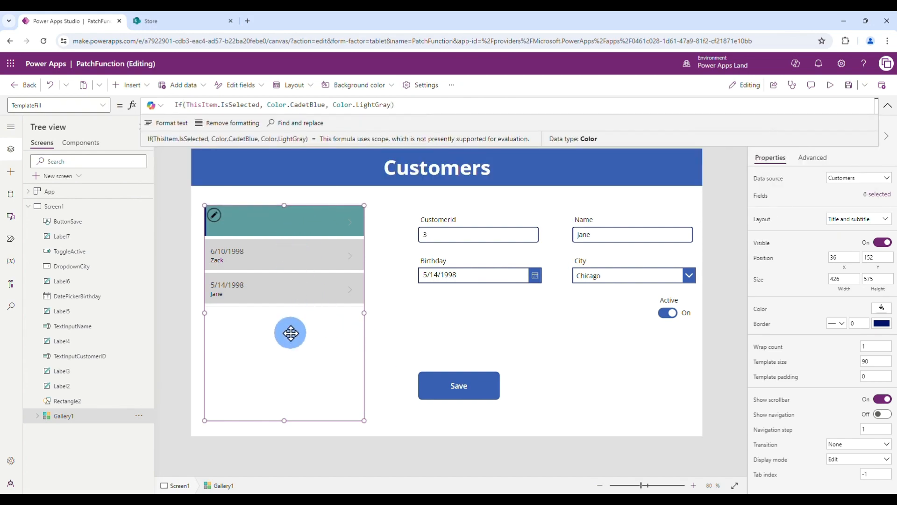
Preview the app, select different gallery records to test the selection highlight, and leave the preview.
left_click(834, 85)
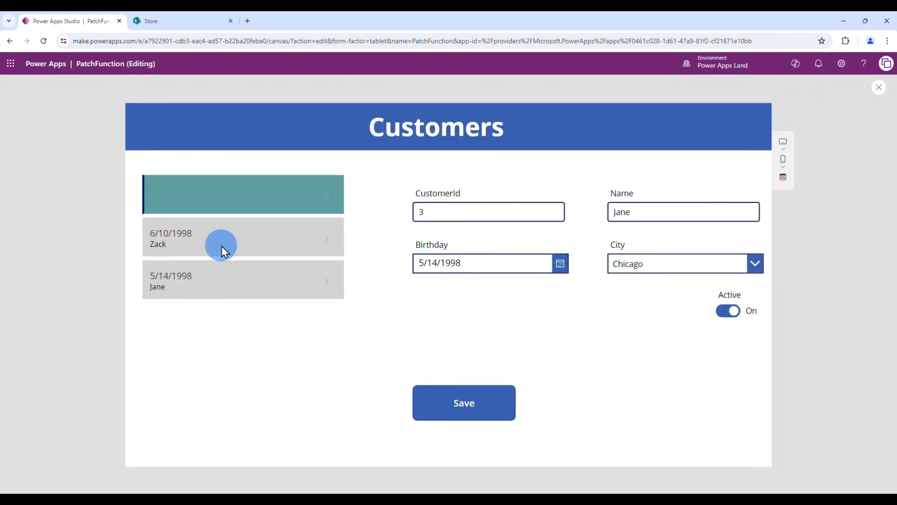
left_click(222, 246)
left_click(247, 287)
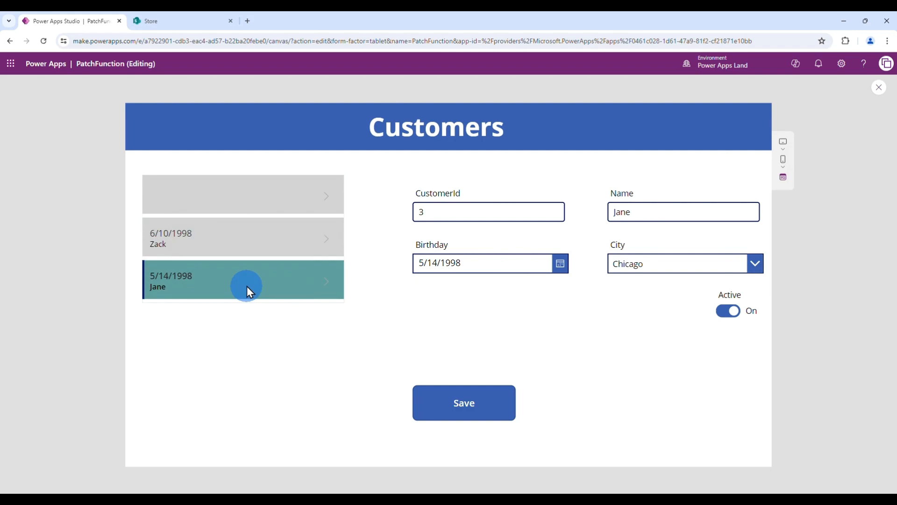
left_click(241, 202)
left_click(230, 239)
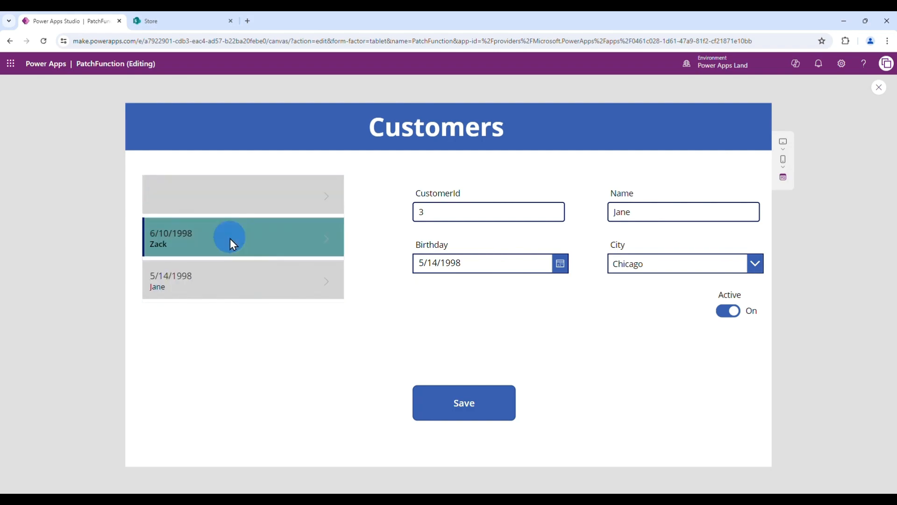
left_click(224, 264)
left_click(228, 240)
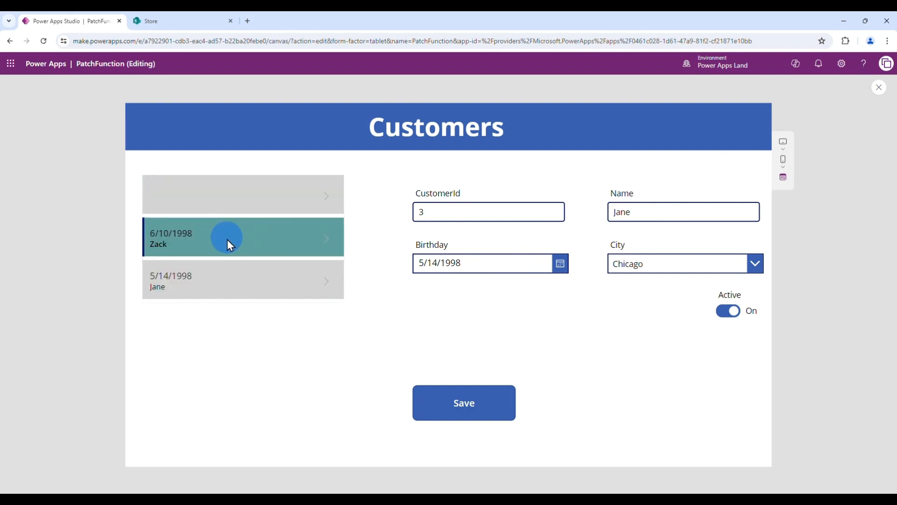
left_click(238, 291)
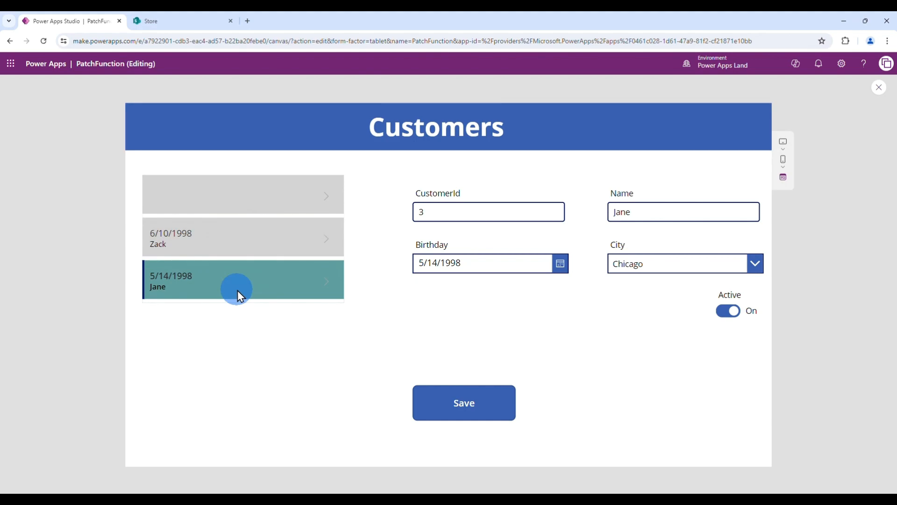
key("Escape")
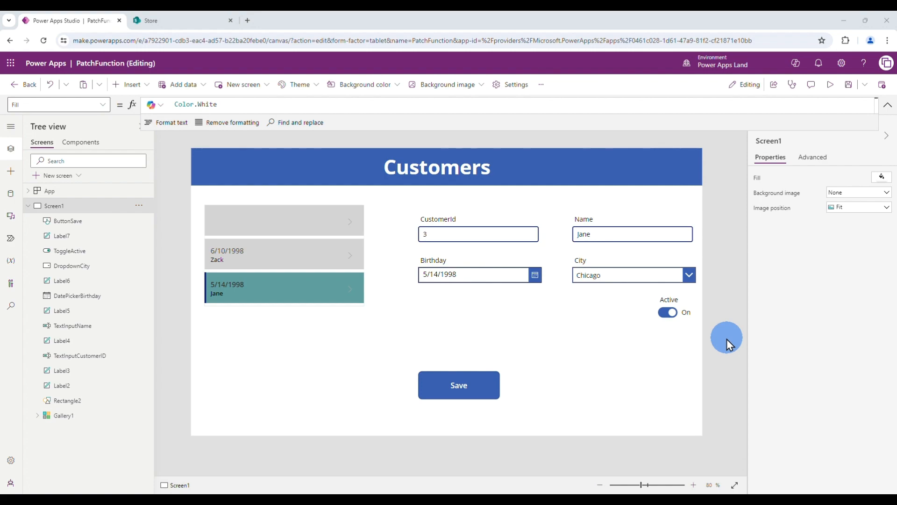
Remove the Defaults(Customers) argument from the Save button's Patch formula.
left_click(462, 395)
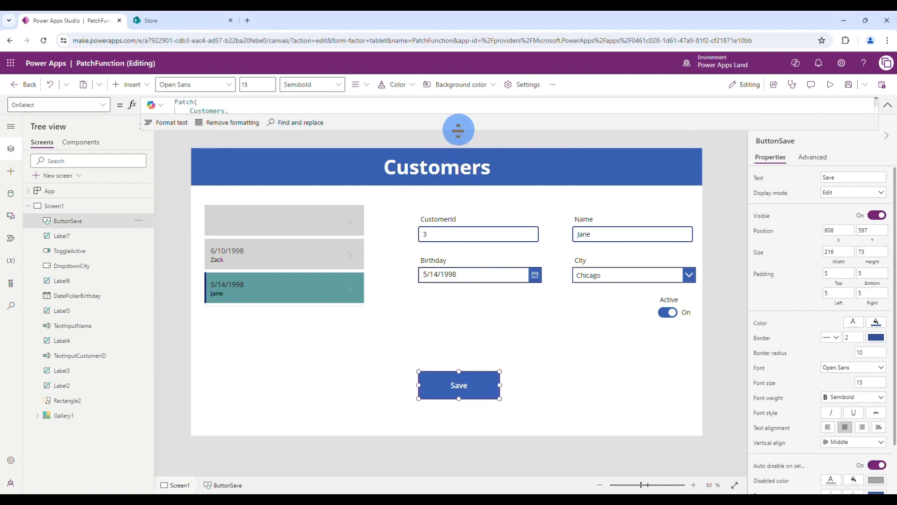
left_click_drag(458, 129, 483, 290)
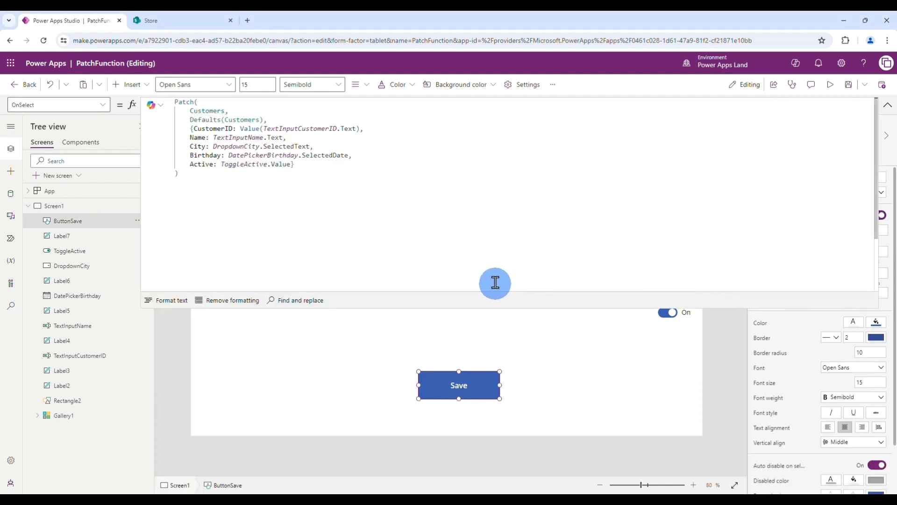
left_click(242, 119)
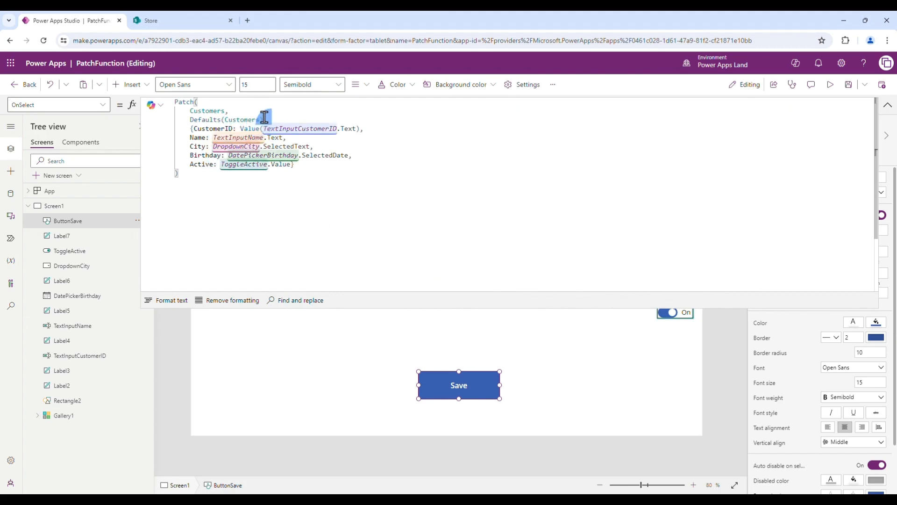
left_click_drag(264, 120, 191, 117)
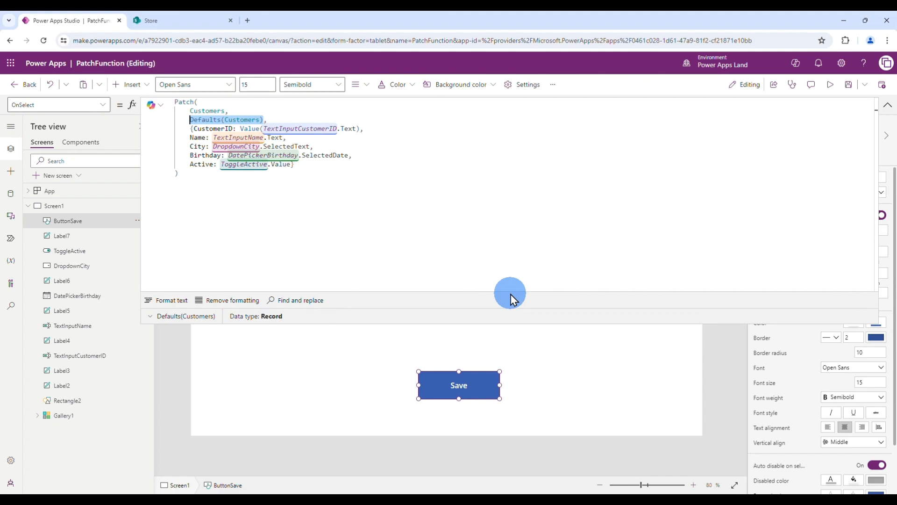
key("Delete")
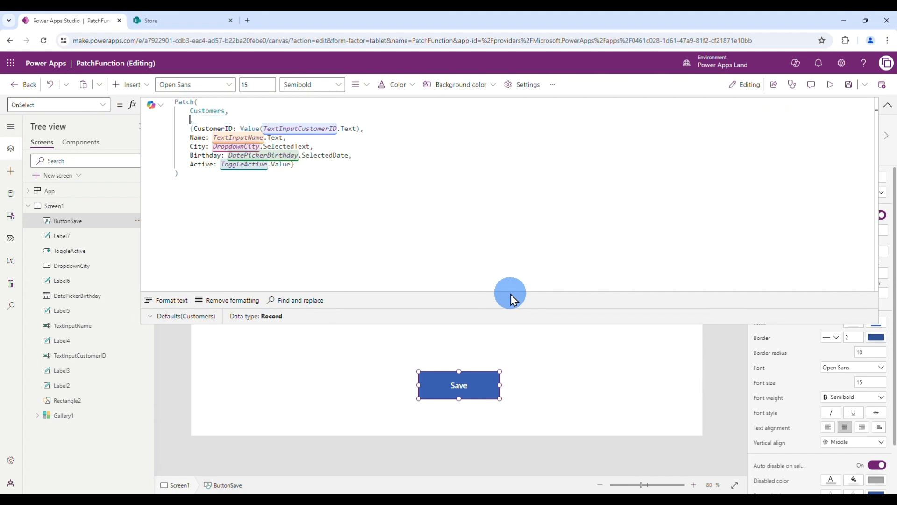
Enter Gallery1.Selected as the Patch formula's record argument so that Save updates the selected gallery item.
type("G")
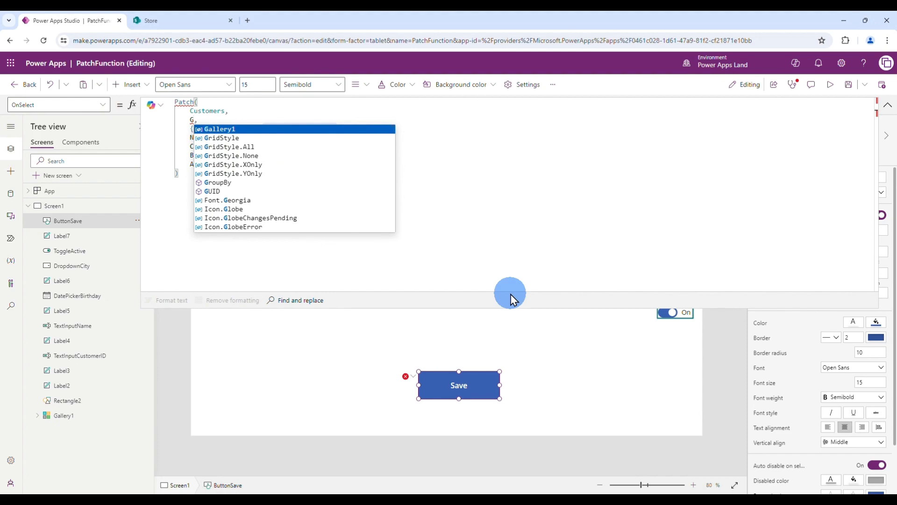
key("Tab")
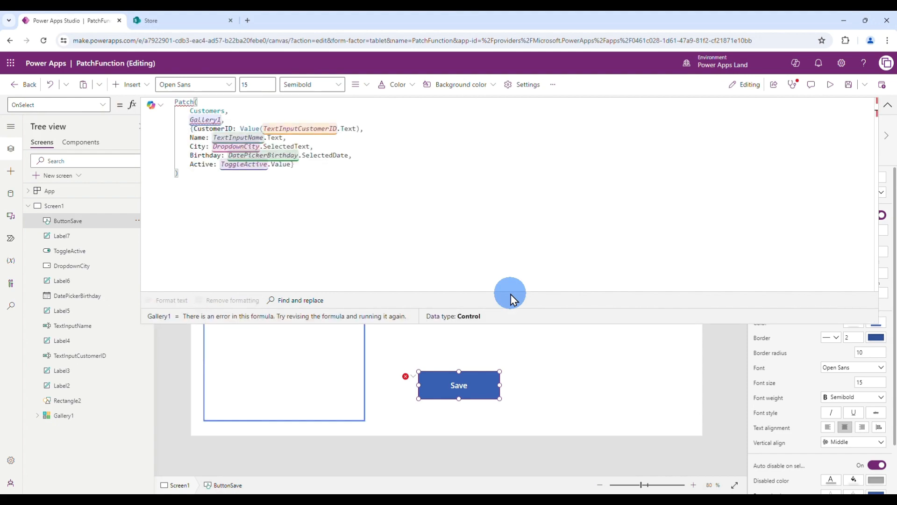
type(".S")
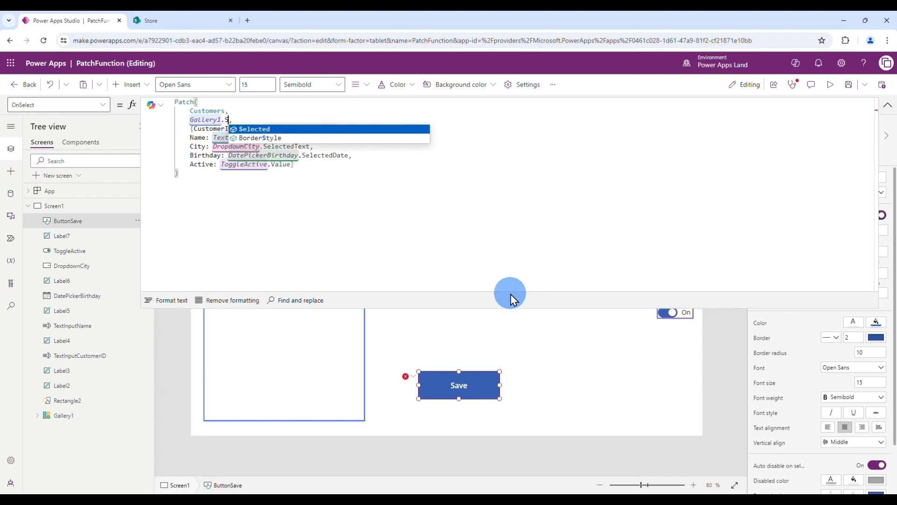
type("e")
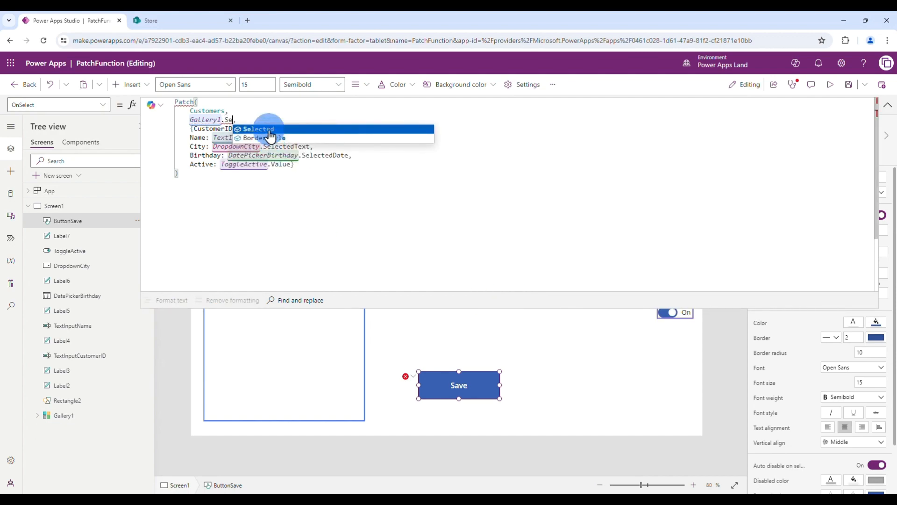
left_click(270, 131)
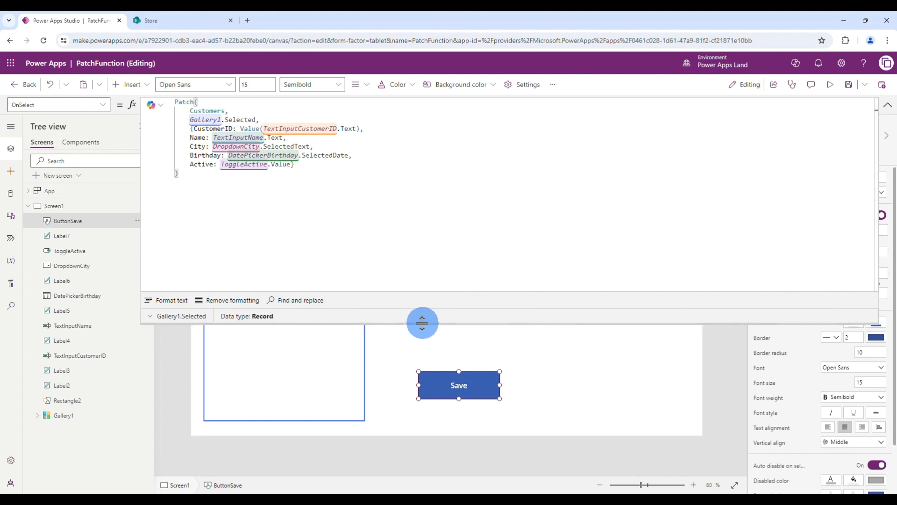
left_click_drag(419, 322, 411, 212)
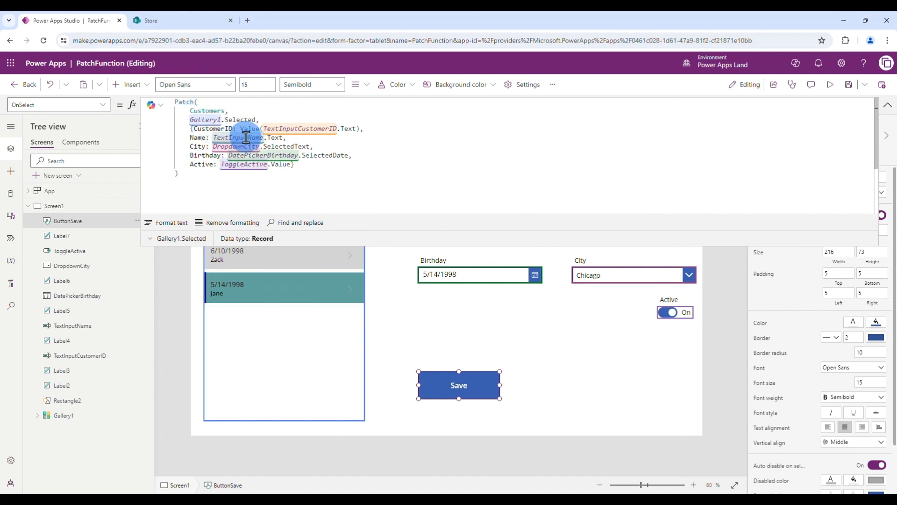
left_click_drag(394, 245, 467, 232)
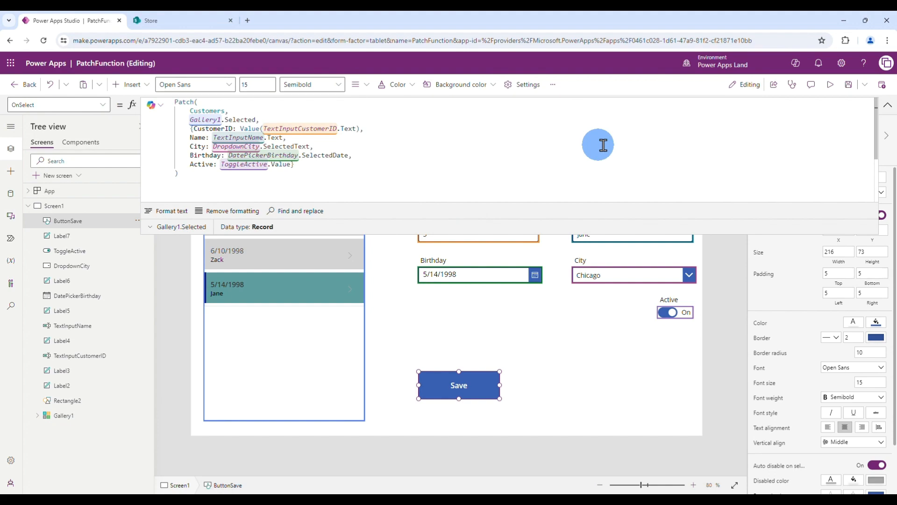
In the app preview, select the second gallery record and choose a new date of birth in the Birthday field.
left_click(831, 84)
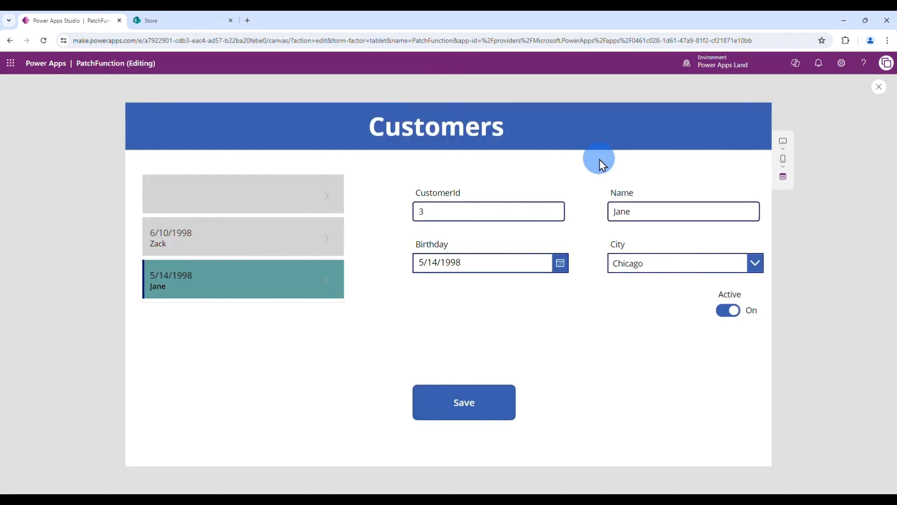
left_click(236, 252)
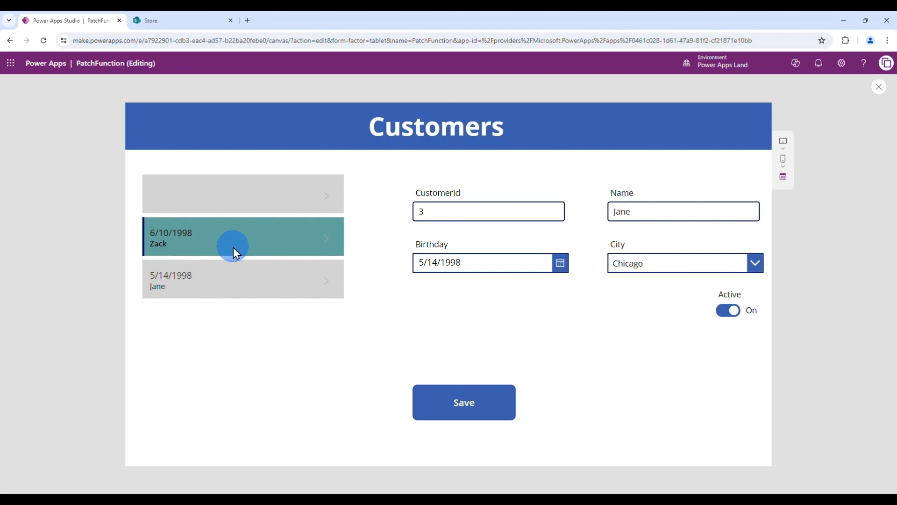
left_click(456, 272)
left_click(564, 272)
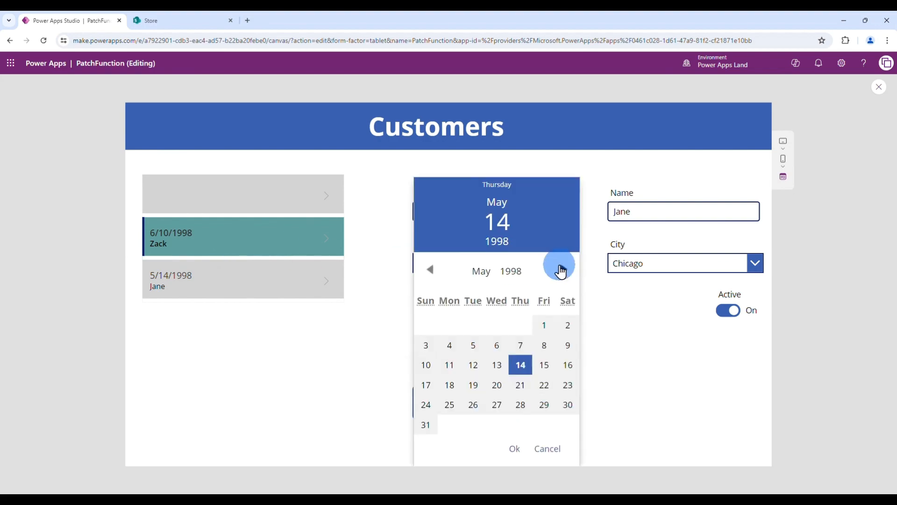
left_click(518, 280)
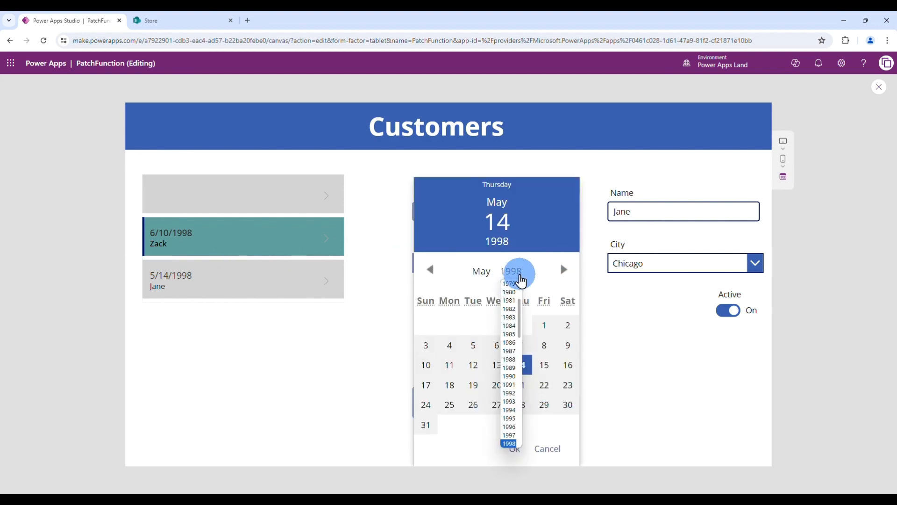
left_click(510, 326)
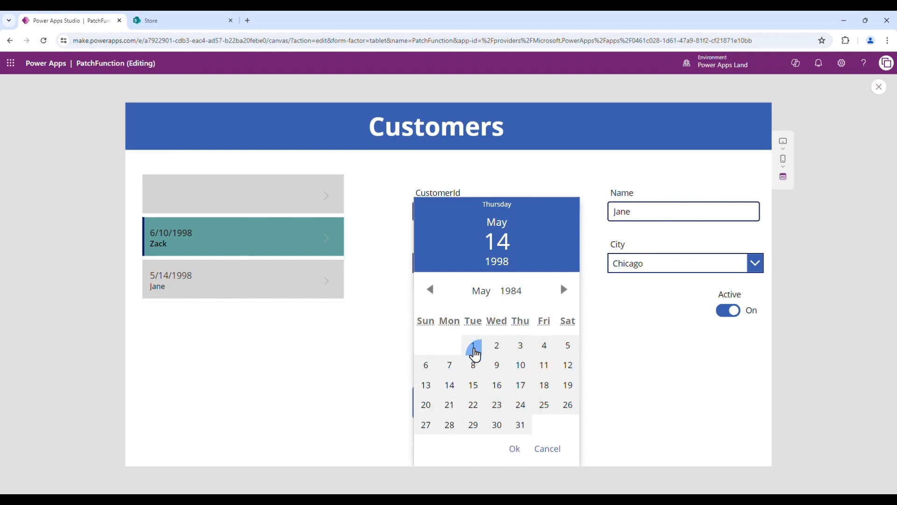
left_click(473, 346)
left_click(514, 452)
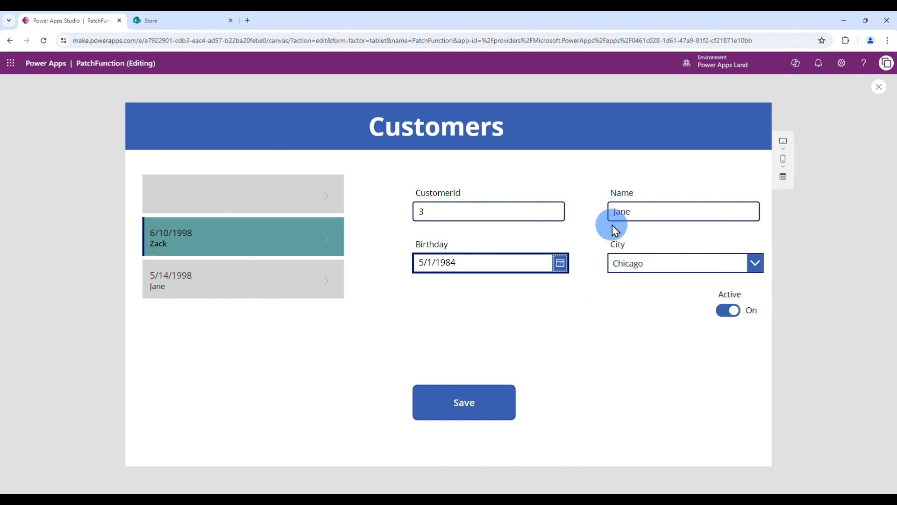
Replace the customer's name in the Name field and set City to Austin.
left_click(637, 208)
left_click_drag(662, 211, 594, 209)
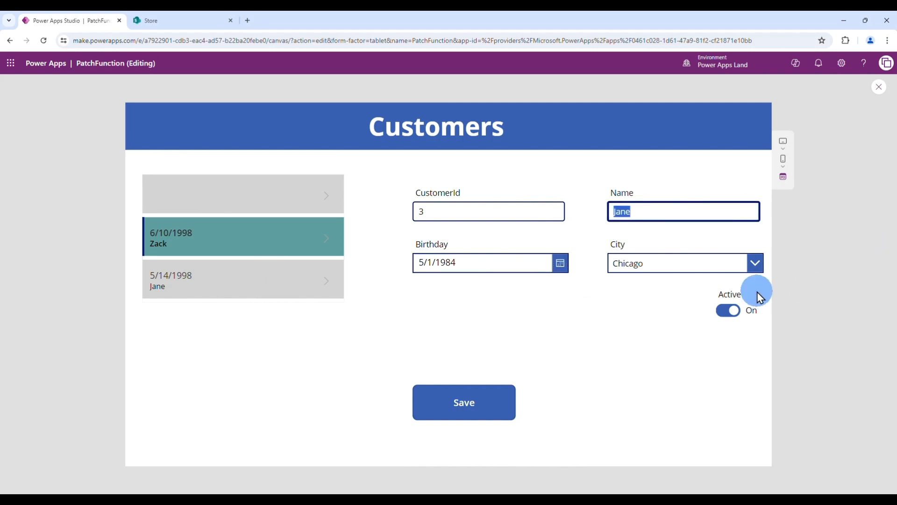
type("Paul")
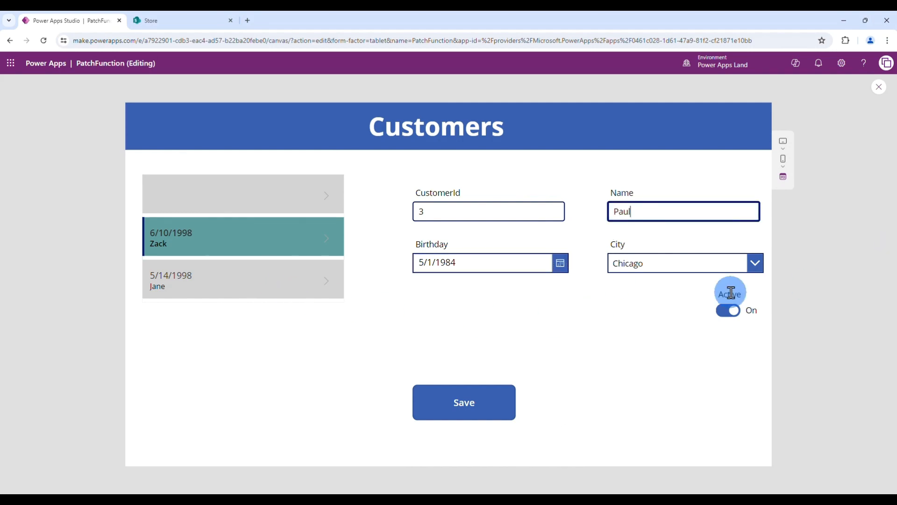
left_click(646, 267)
left_click(651, 305)
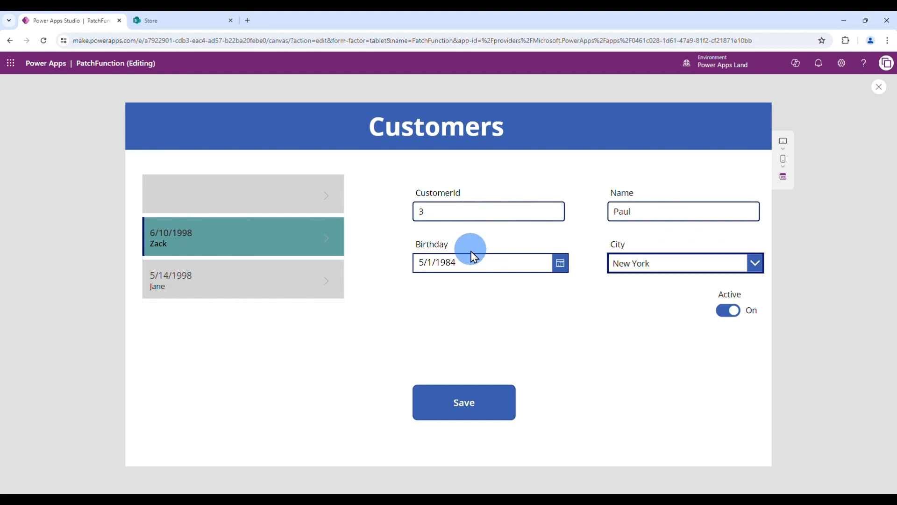
left_click(641, 263)
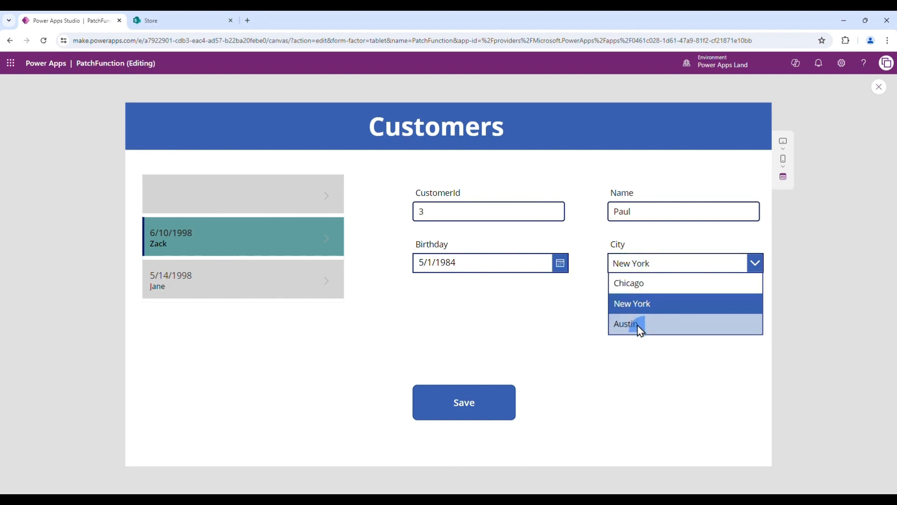
left_click(638, 324)
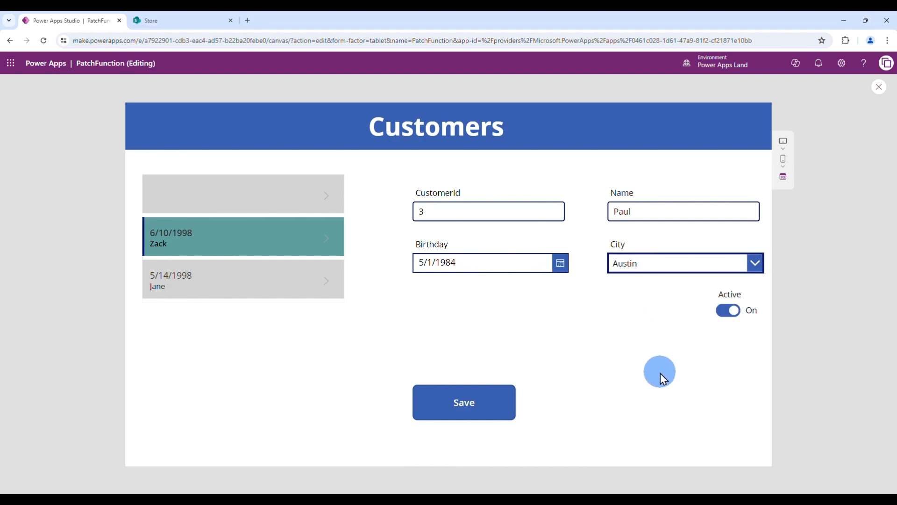
Save the edited customer record and reload the Customers list in SharePoint to check the update.
left_click(486, 400)
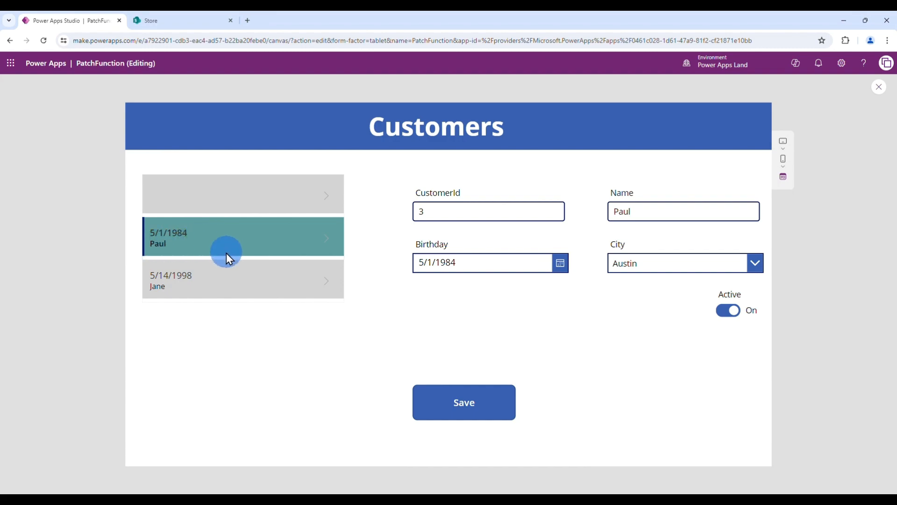
left_click(164, 23)
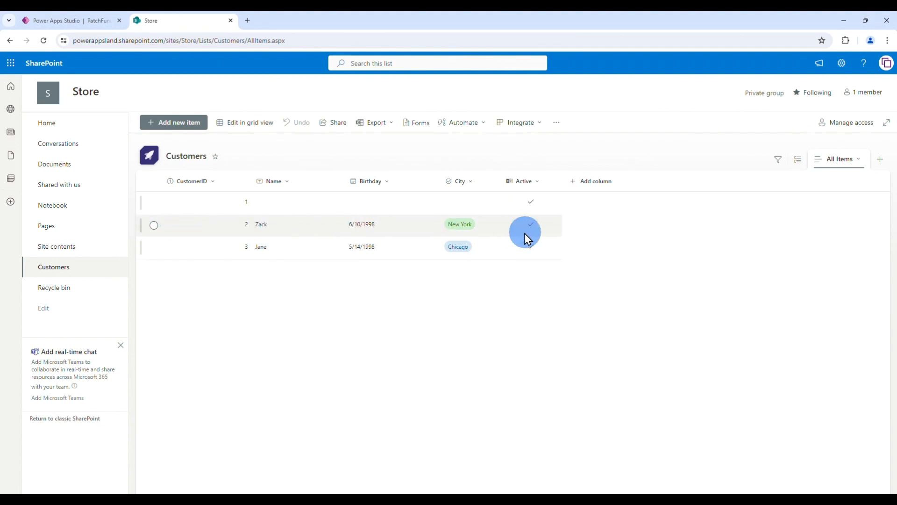
left_click(43, 41)
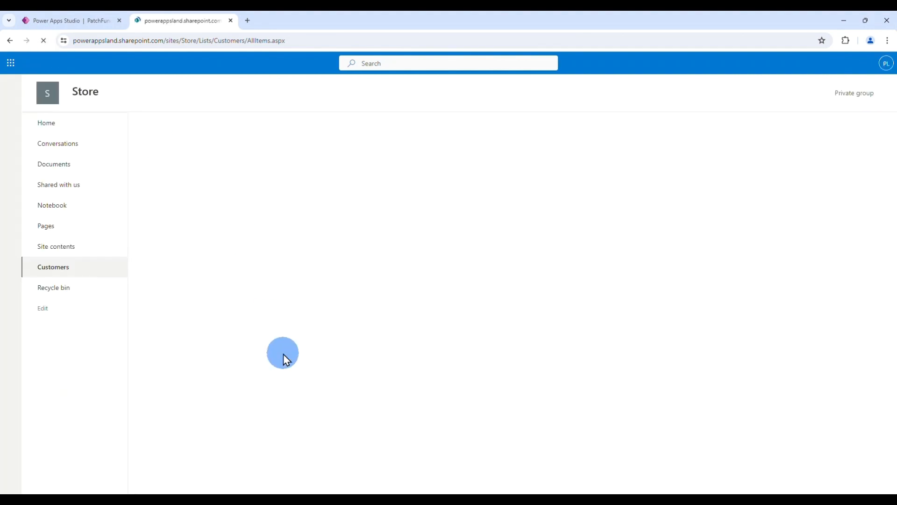